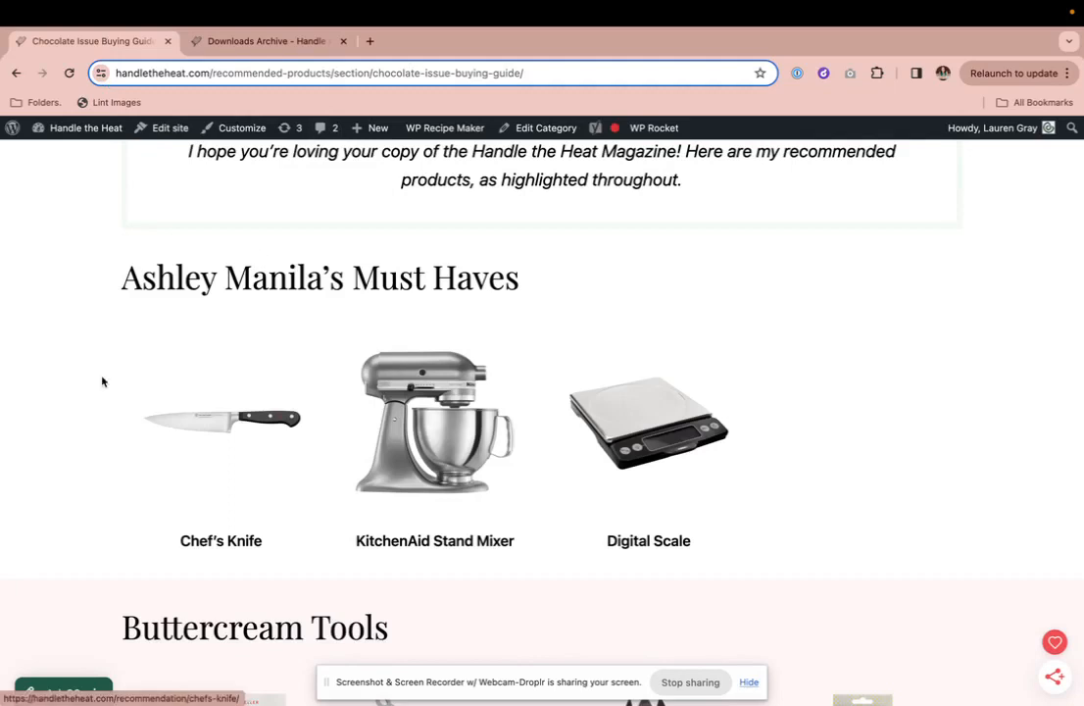
Compare the Chocolate Issue Buying Guide page with the Downloads archive page.
scroll(86, 333, up, 5)
scroll(83, 339, up, 1)
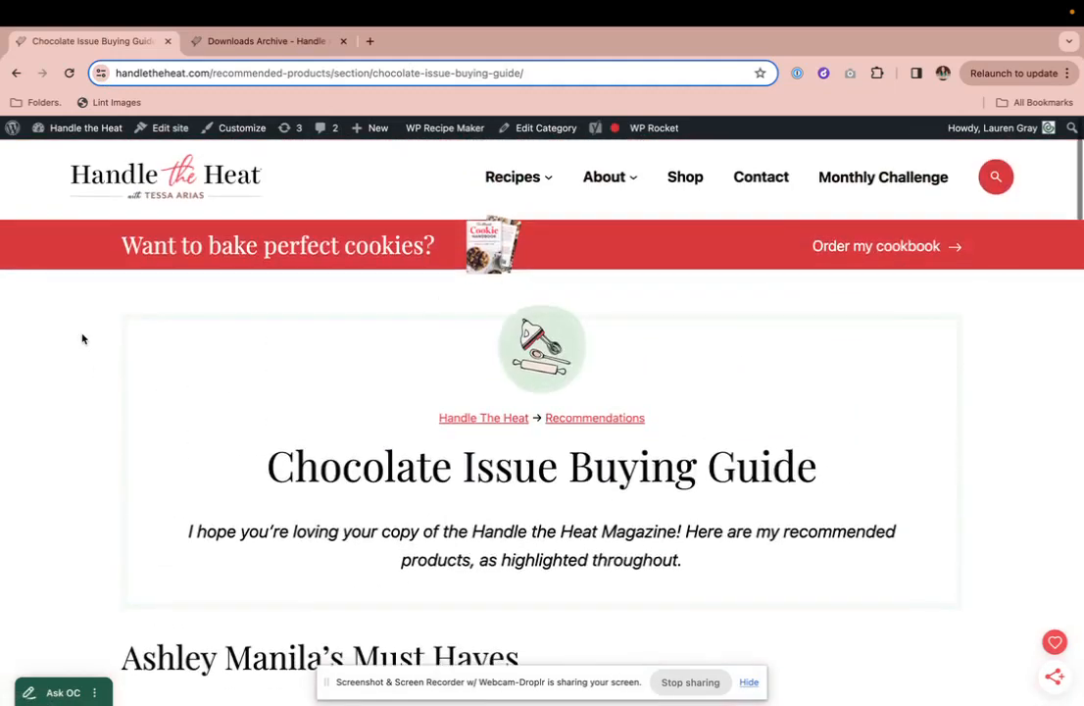
click(262, 41)
scroll(47, 448, up, 5)
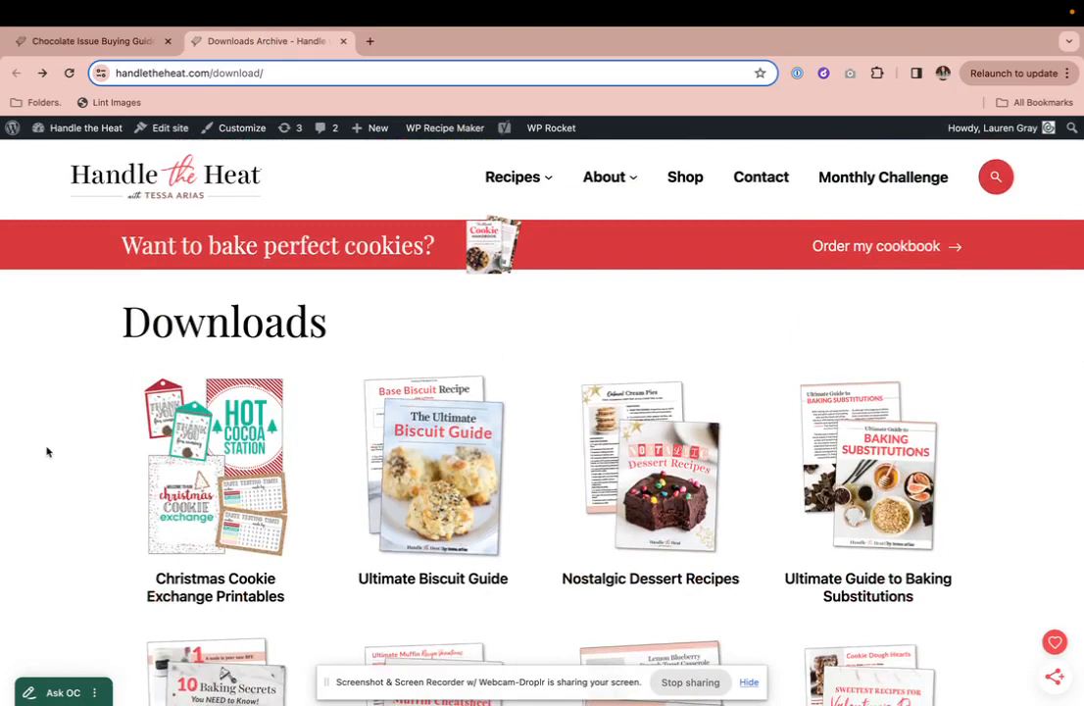
click(105, 50)
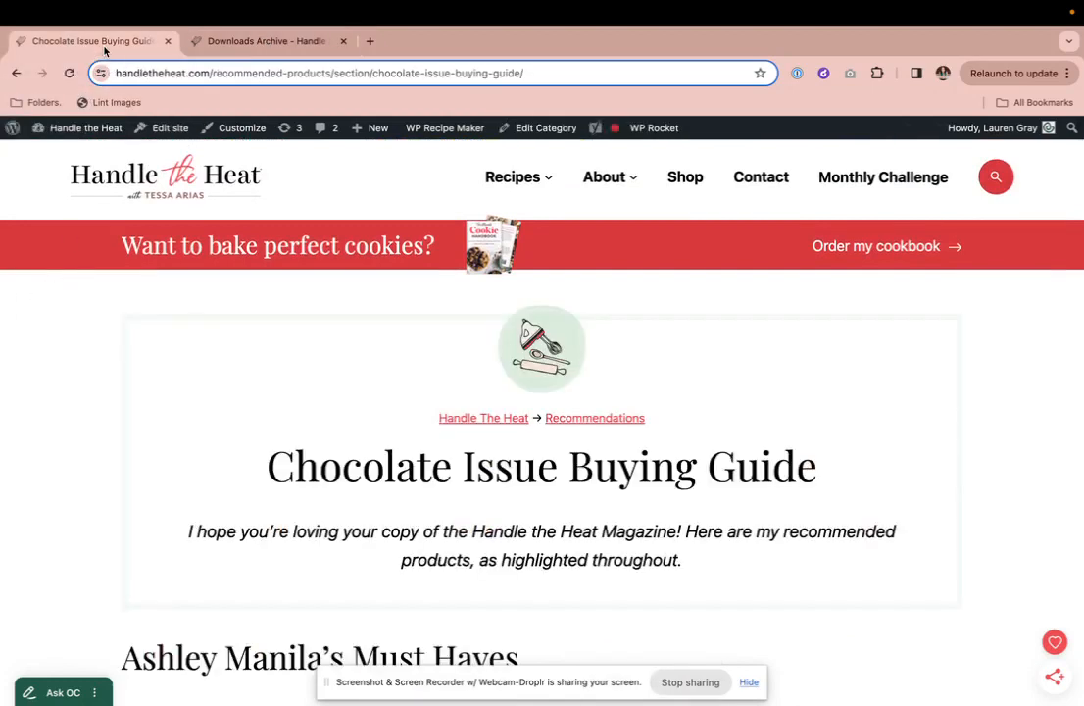
click(299, 42)
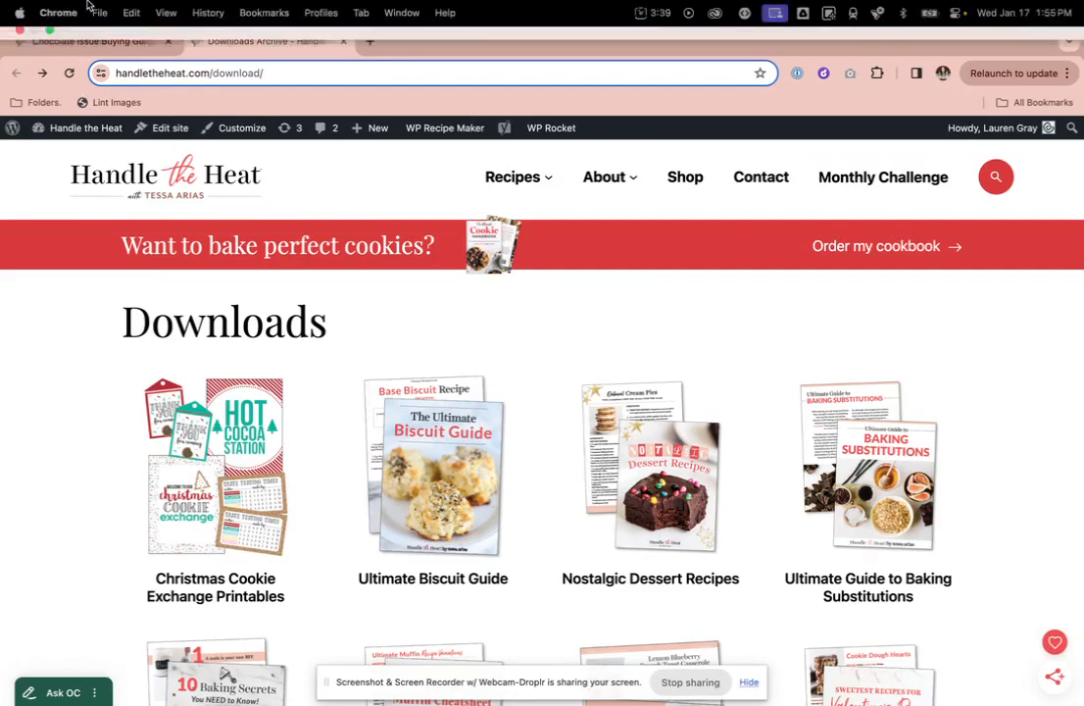
click(98, 41)
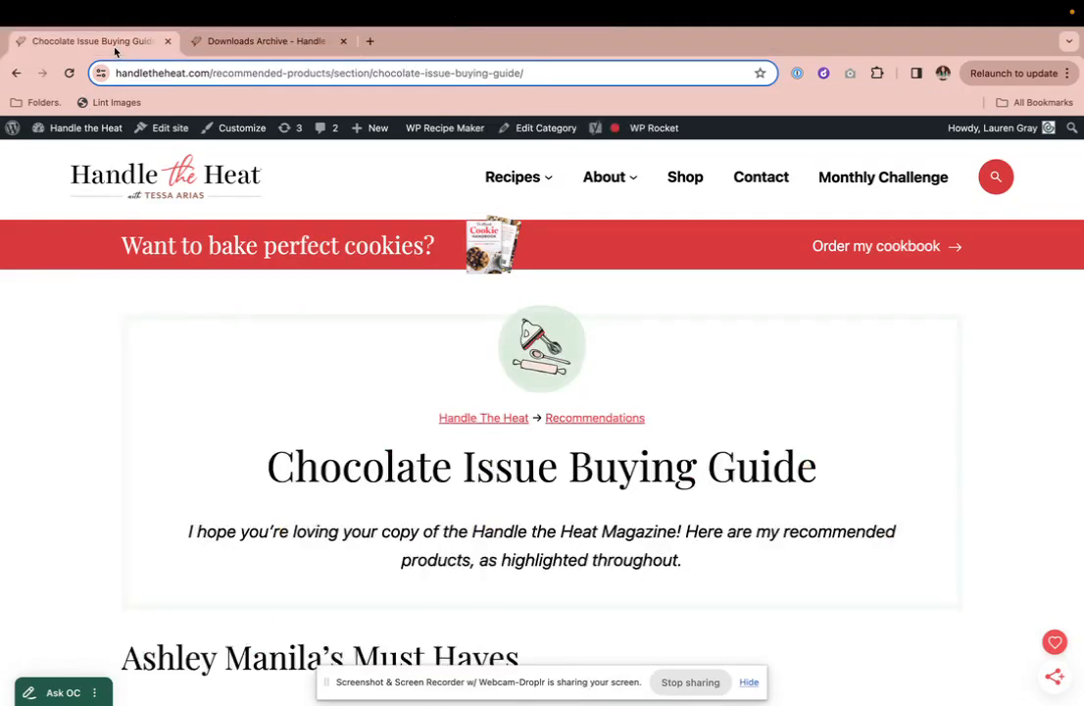
Open the Chocolate Issue Buying Guide's template in the site editor, review its product sections, and enter editing mode.
click(164, 127)
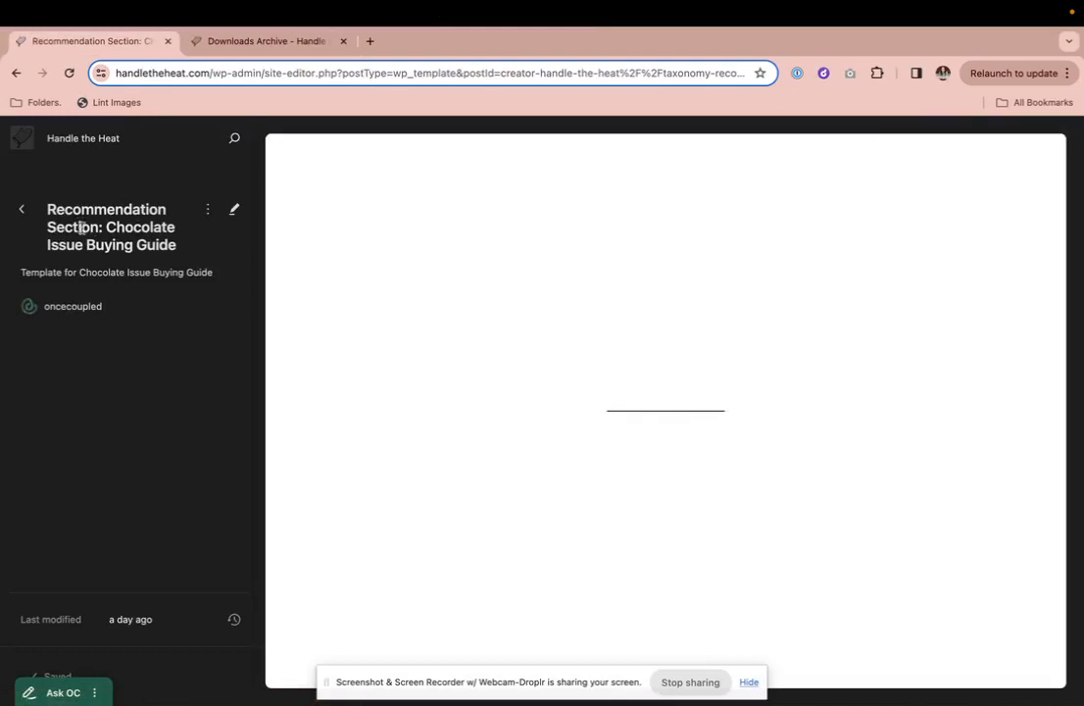
scroll(437, 500, down, 10)
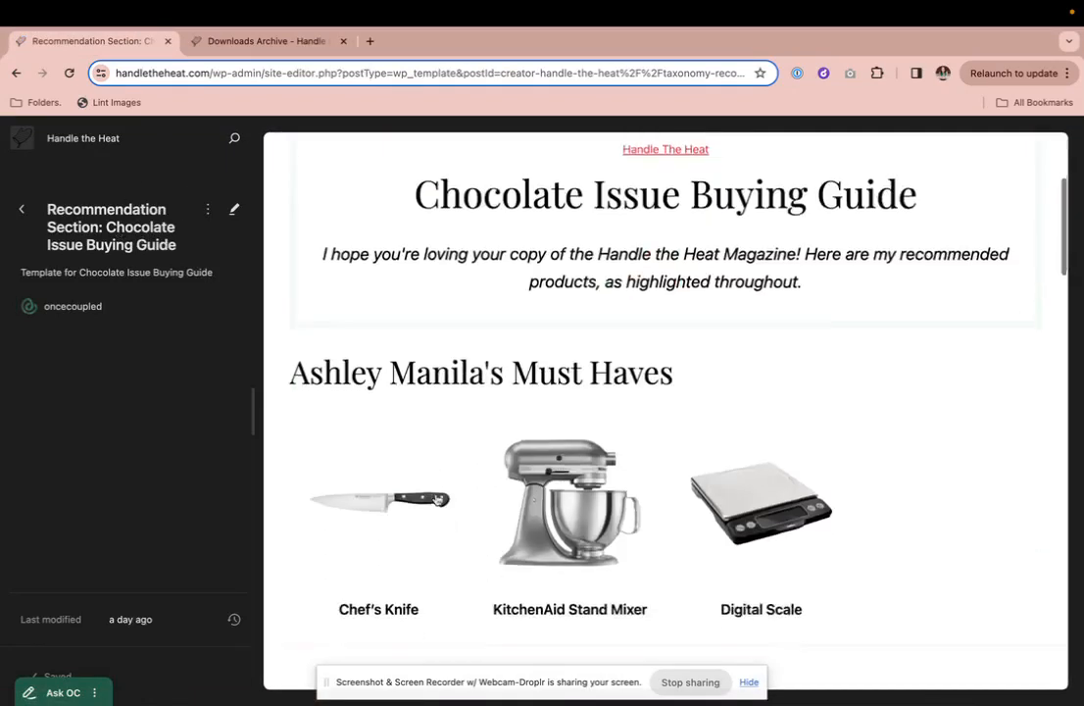
scroll(437, 499, down, 5)
scroll(438, 500, up, 10)
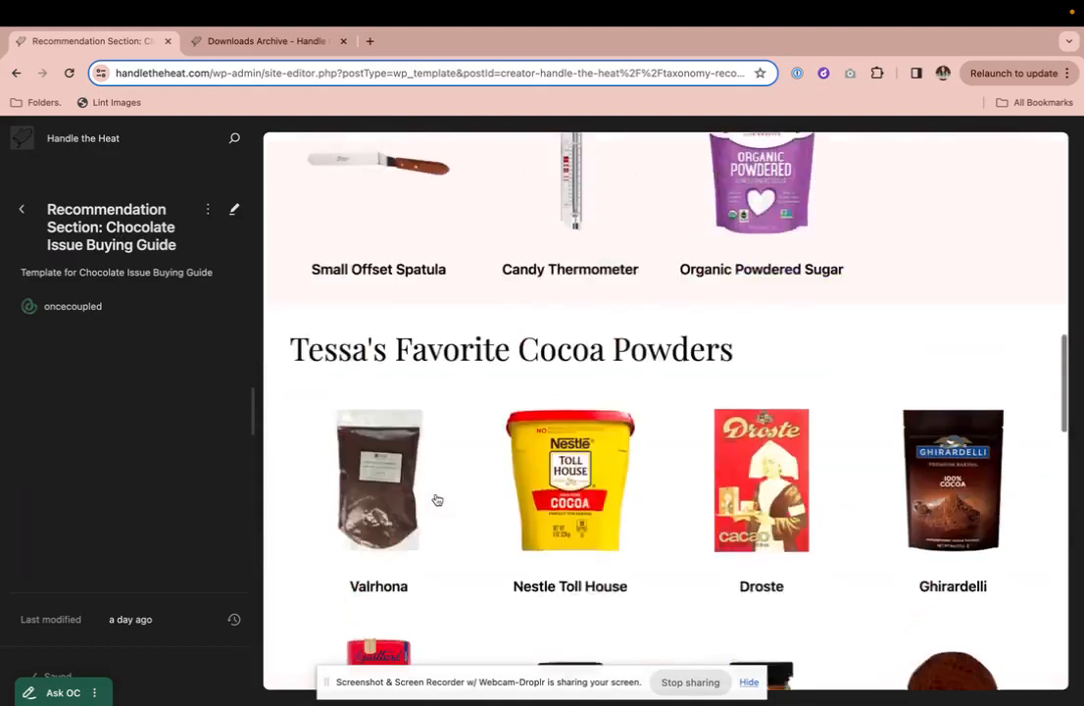
click(233, 210)
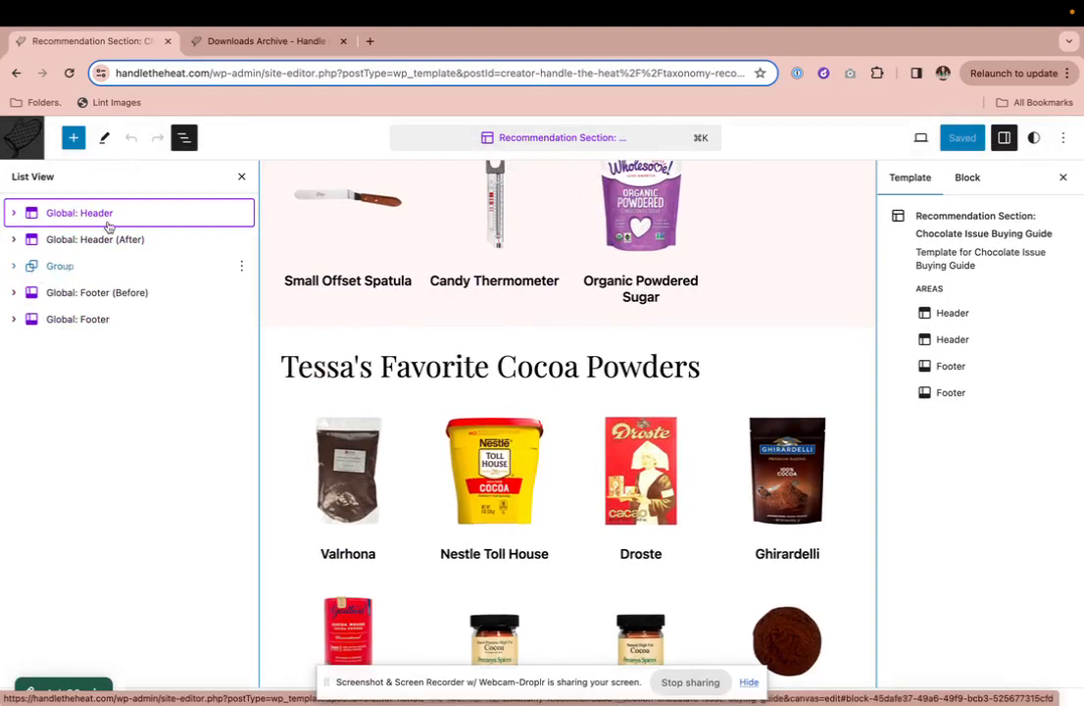
Open the Downloads archive page's template in the site editor and go up to the list of all templates.
click(262, 41)
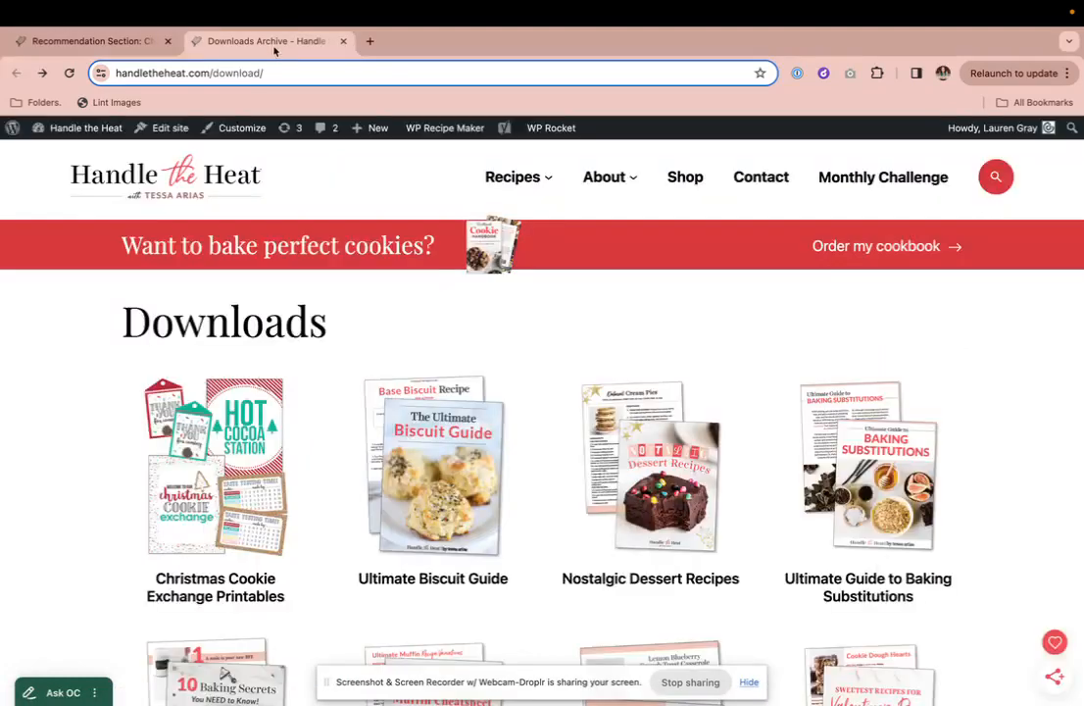
click(170, 128)
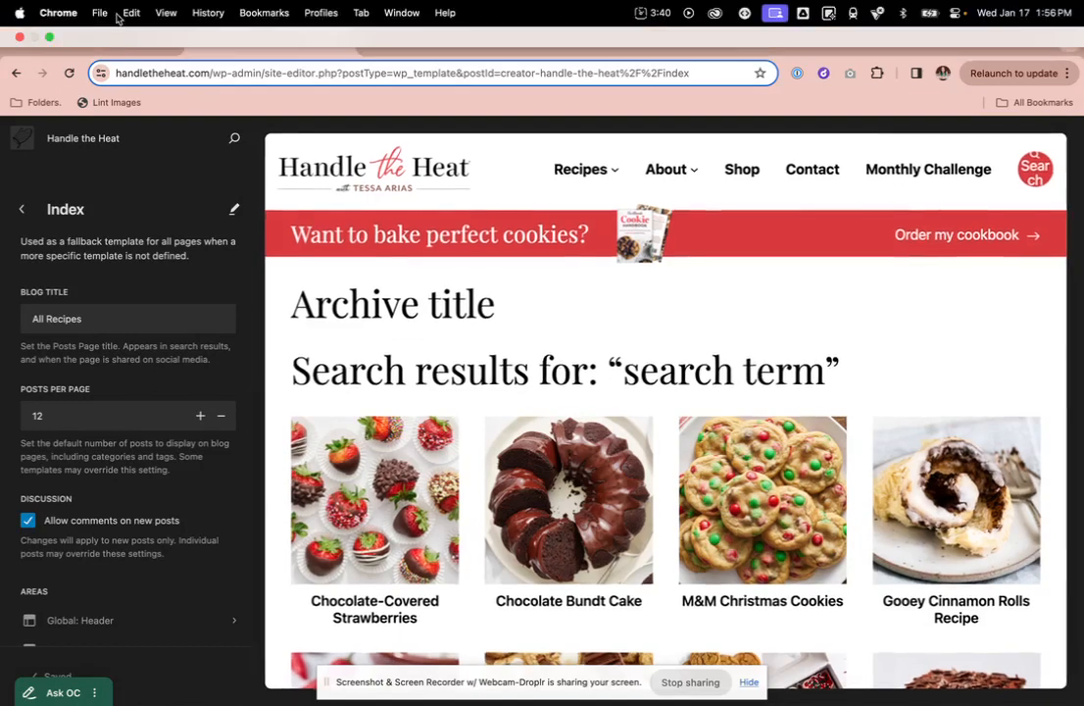
click(108, 42)
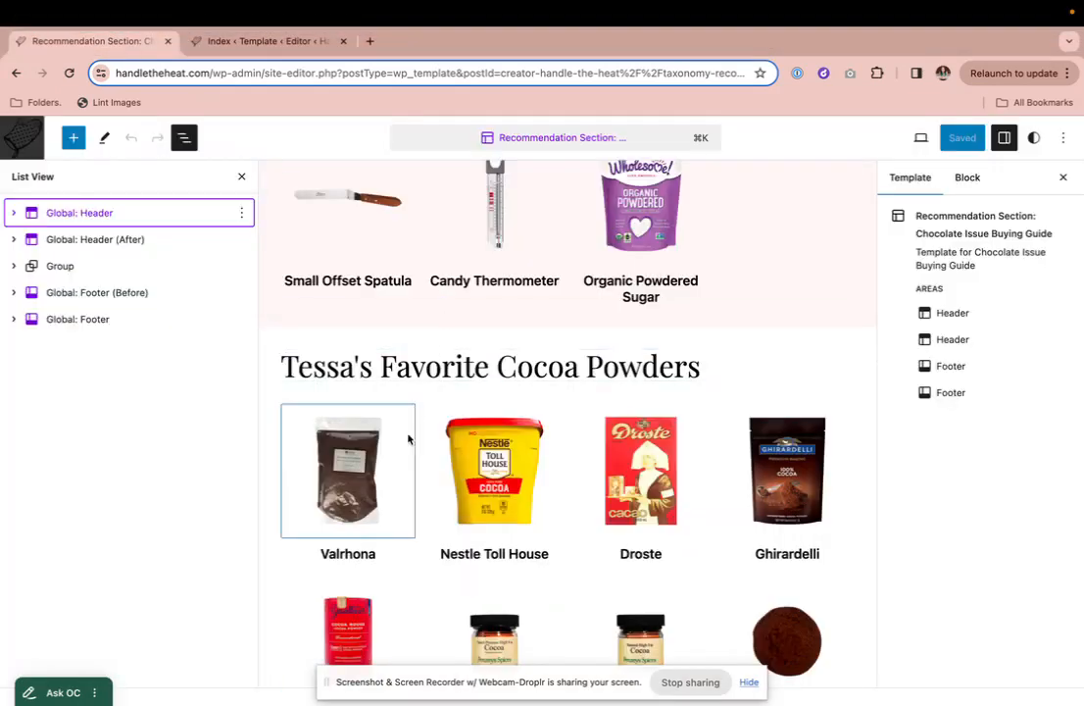
click(276, 47)
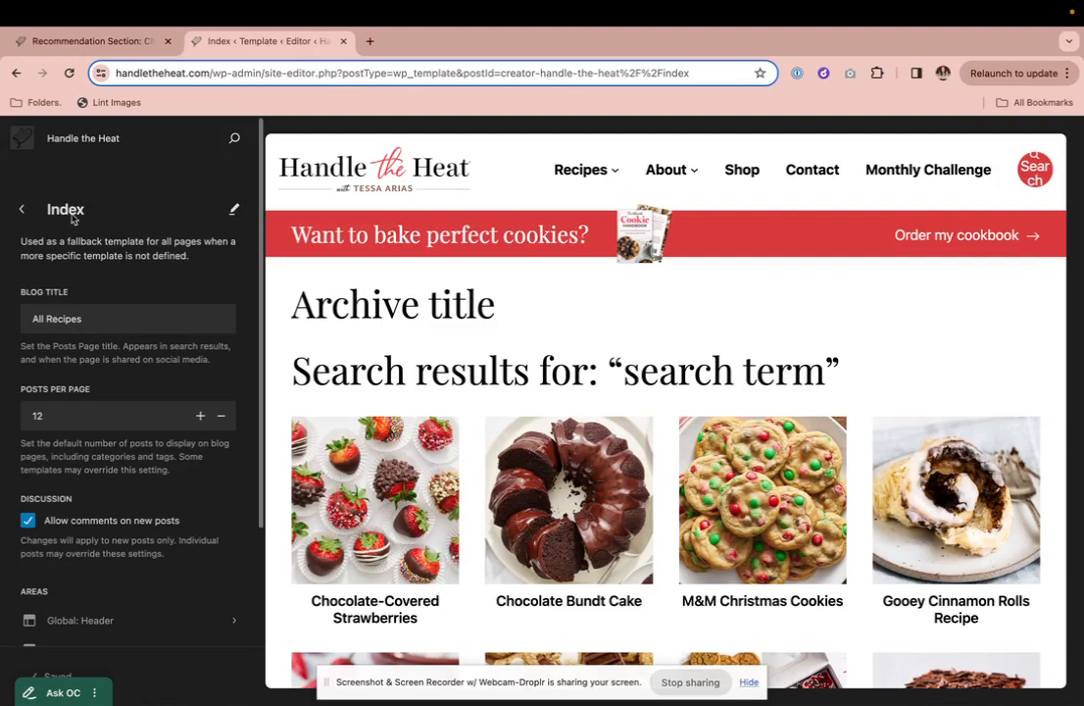
click(23, 211)
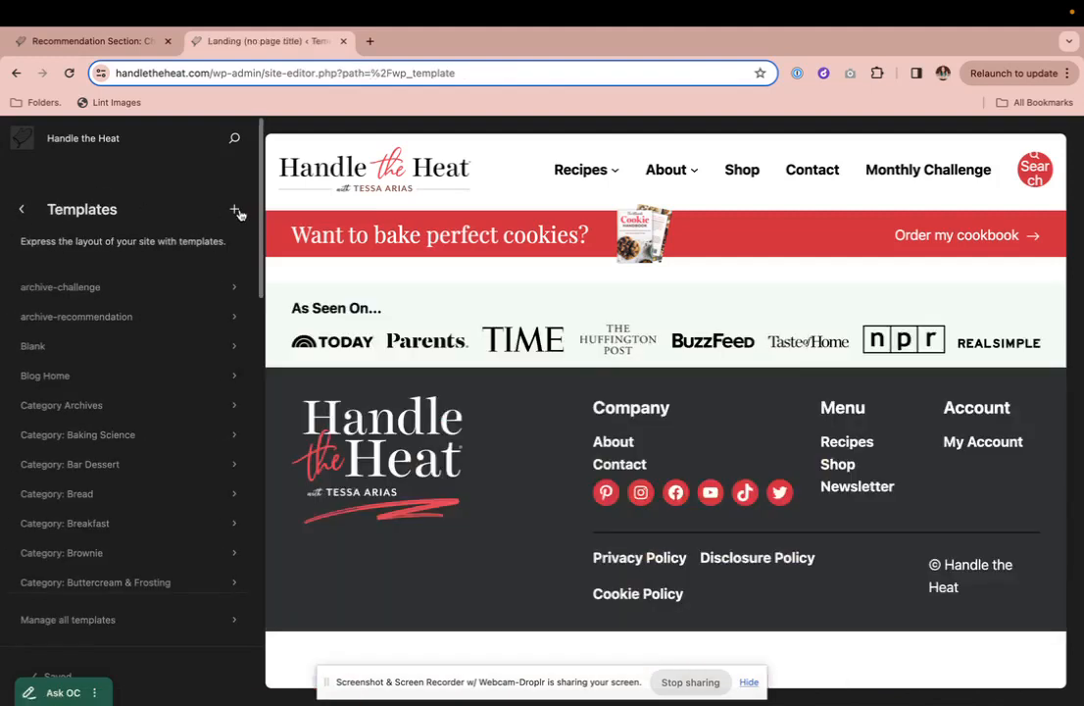
Examine the content types available for a new template and the scope choices for Recommendation Section, without creating one.
click(235, 210)
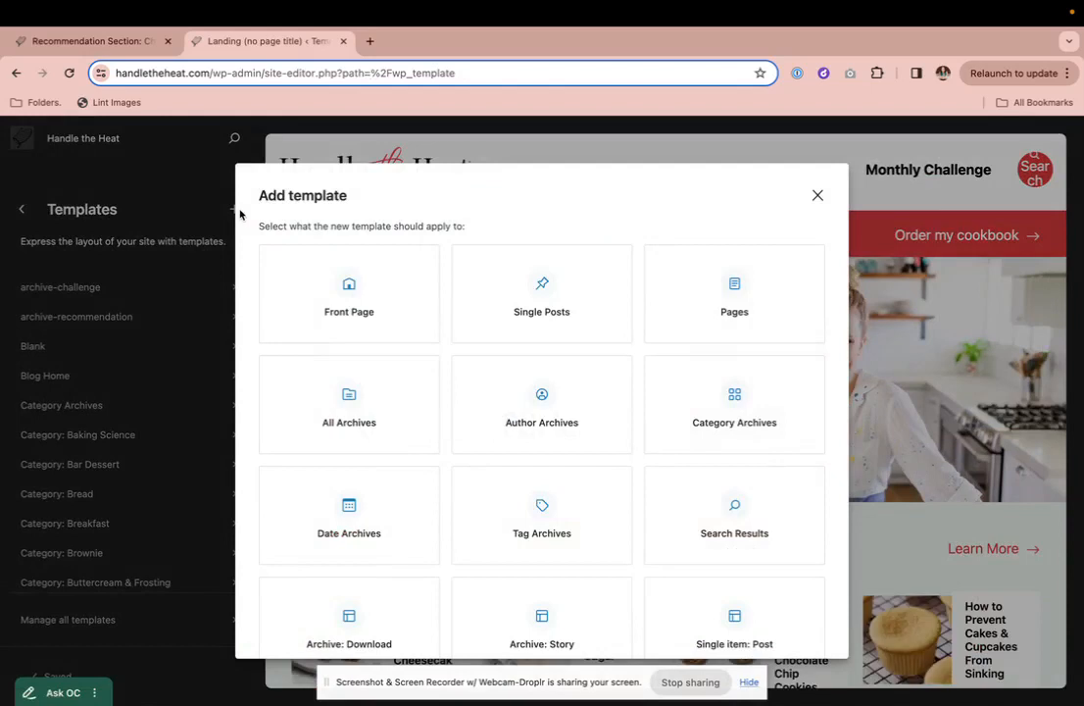
scroll(380, 636, down, 3)
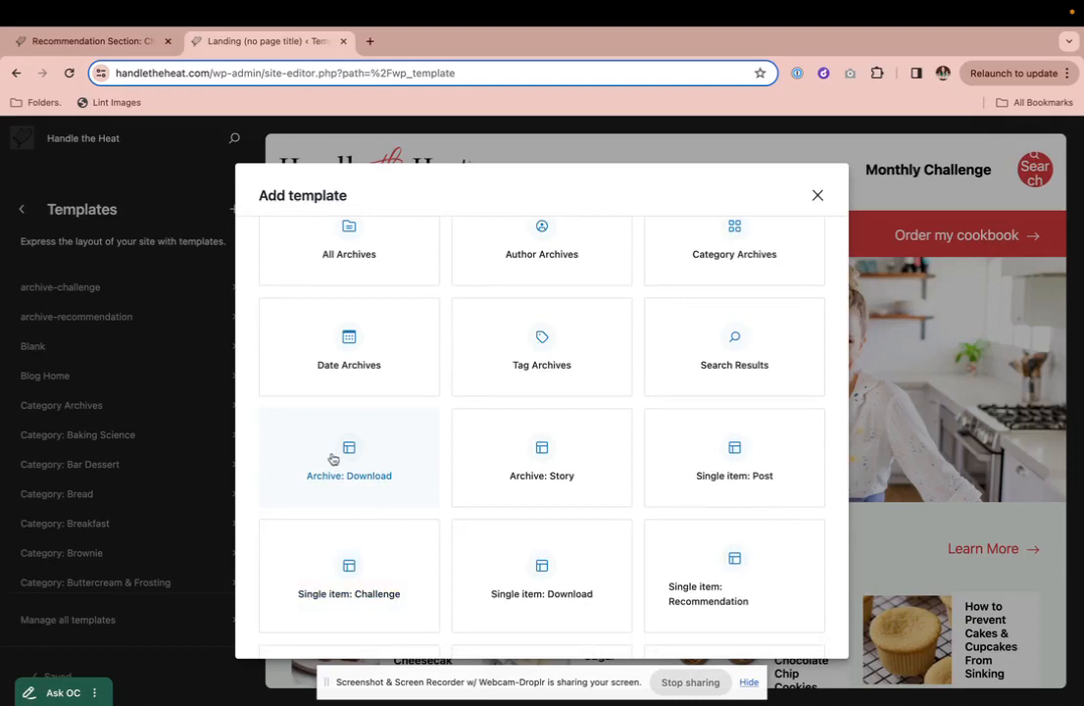
scroll(373, 488, down, 3)
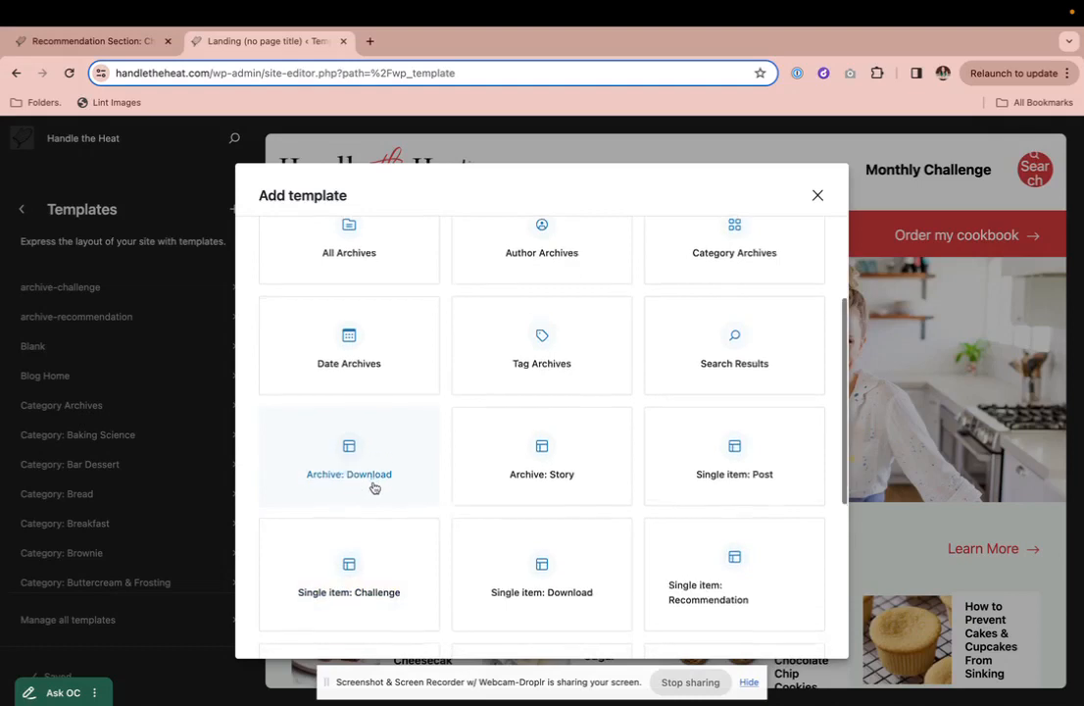
scroll(646, 576, down, 2)
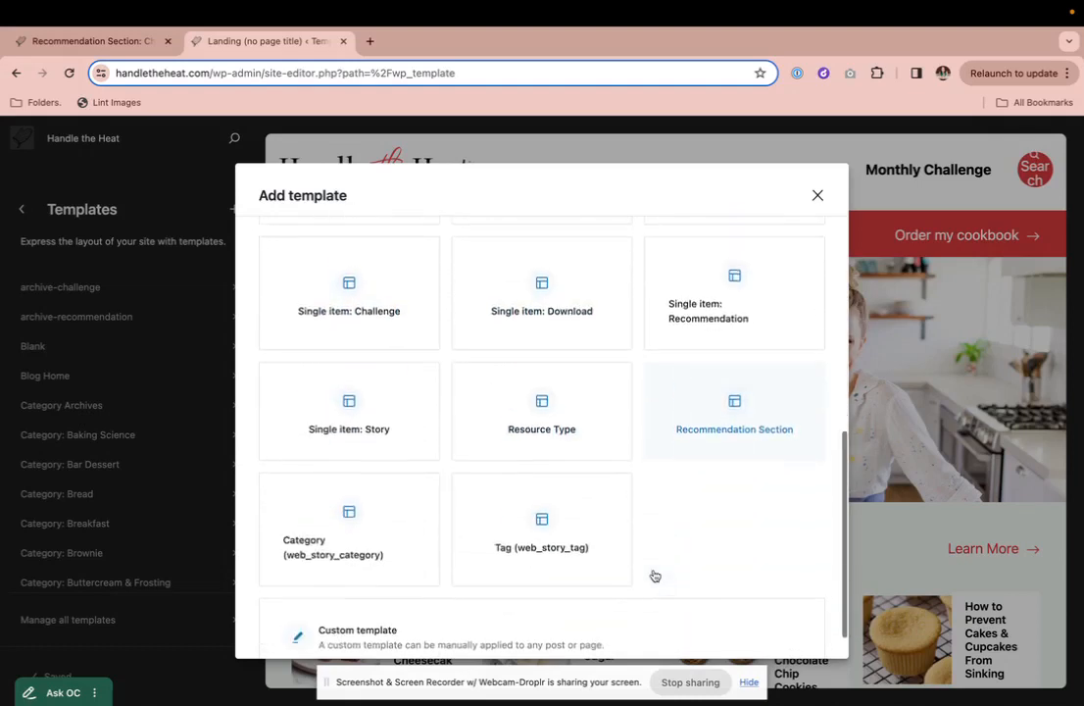
scroll(654, 575, up, 1)
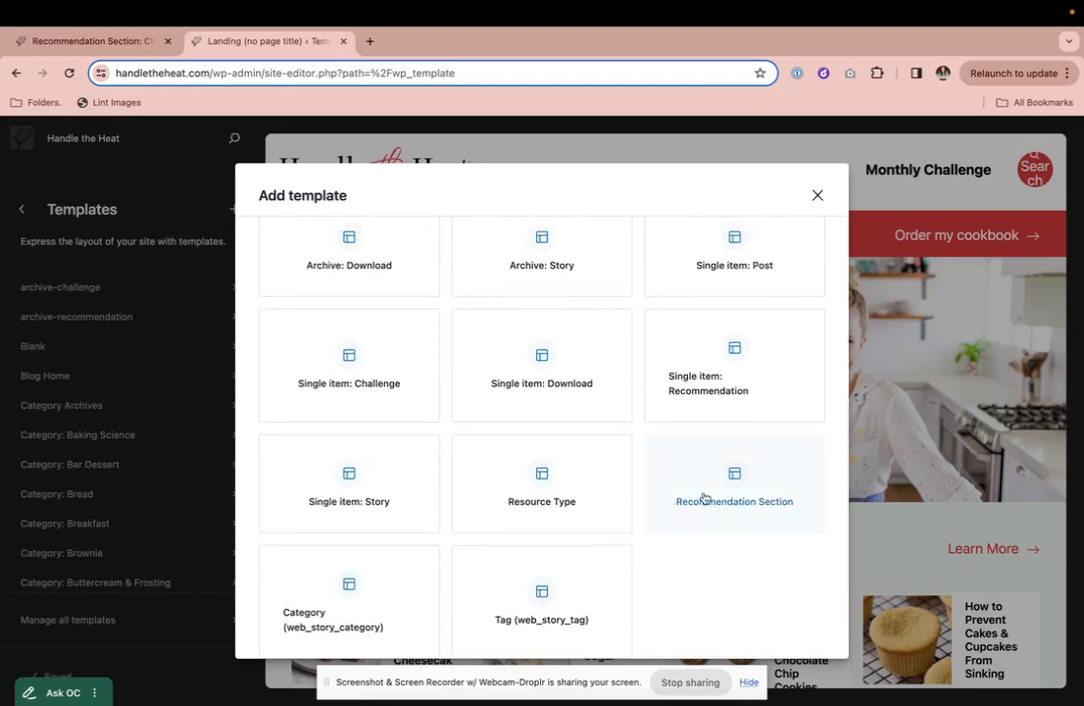
click(704, 500)
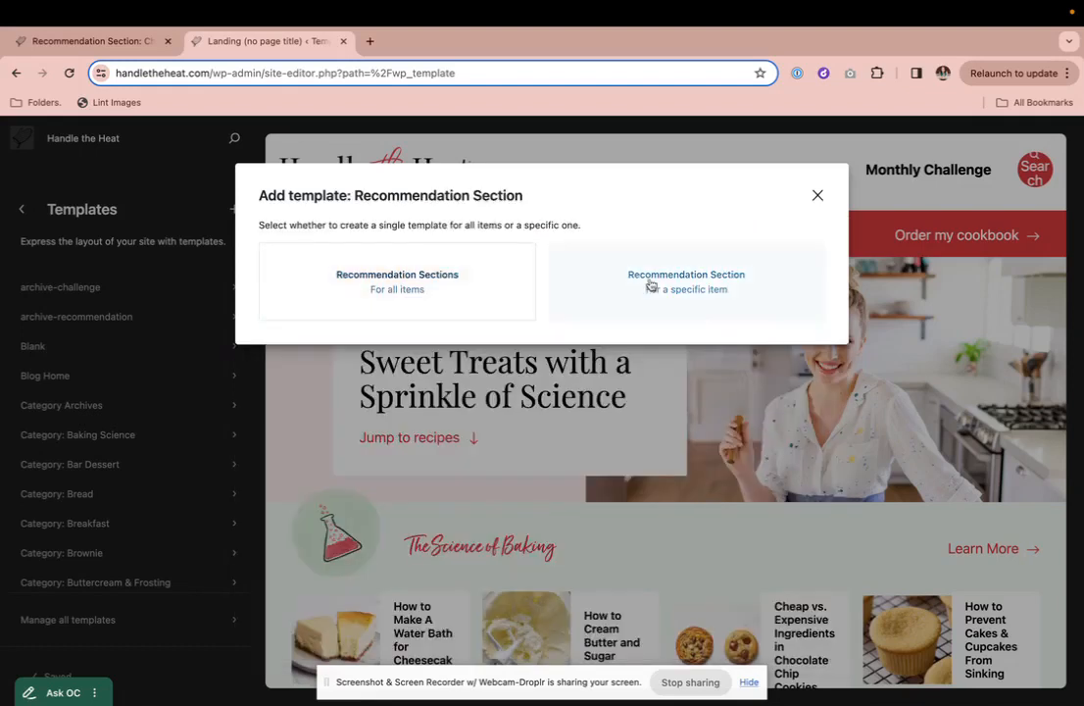
click(820, 195)
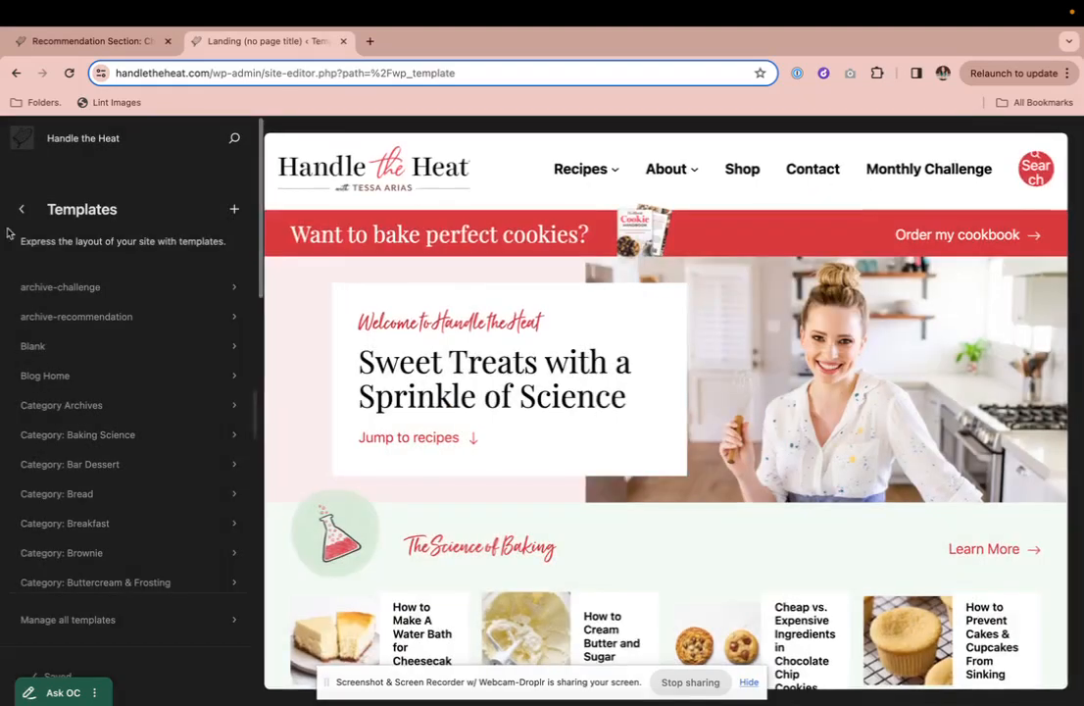
Create an Archive: Download template from the suggested archive pattern and save it.
click(235, 209)
scroll(445, 573, down, 3)
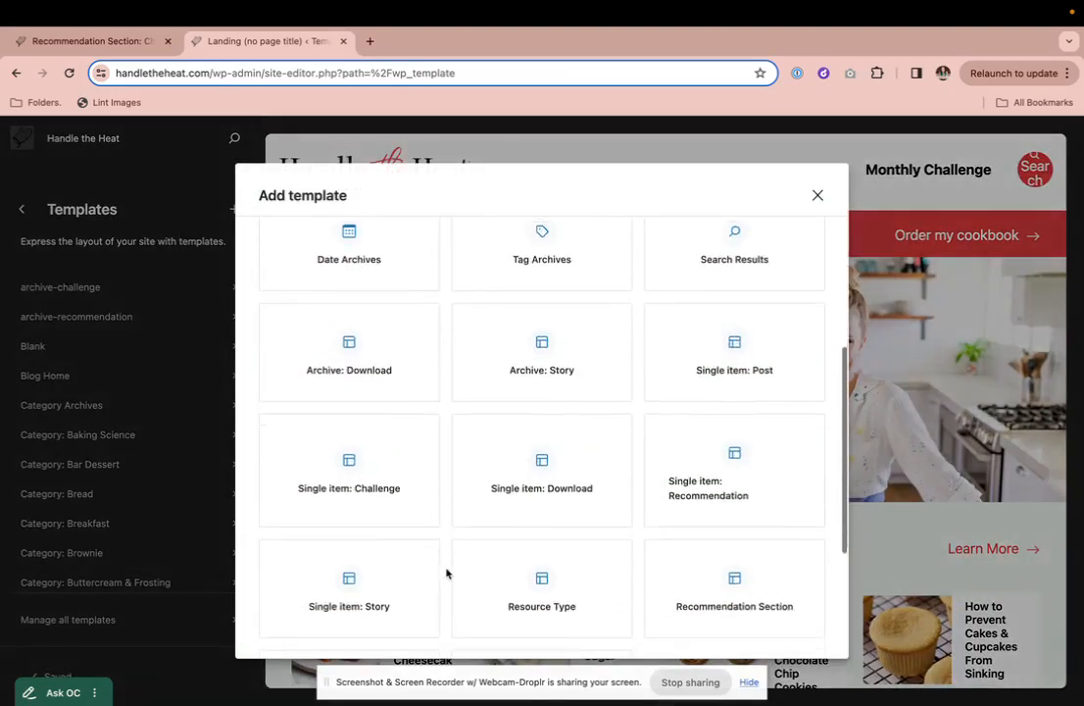
click(361, 368)
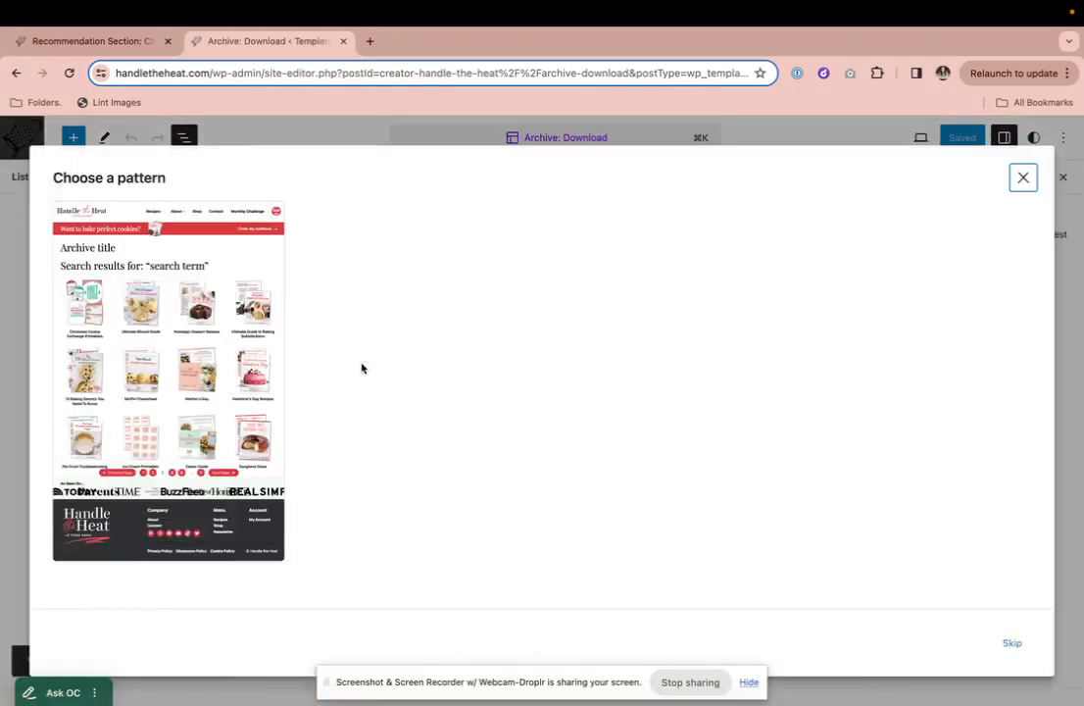
click(115, 354)
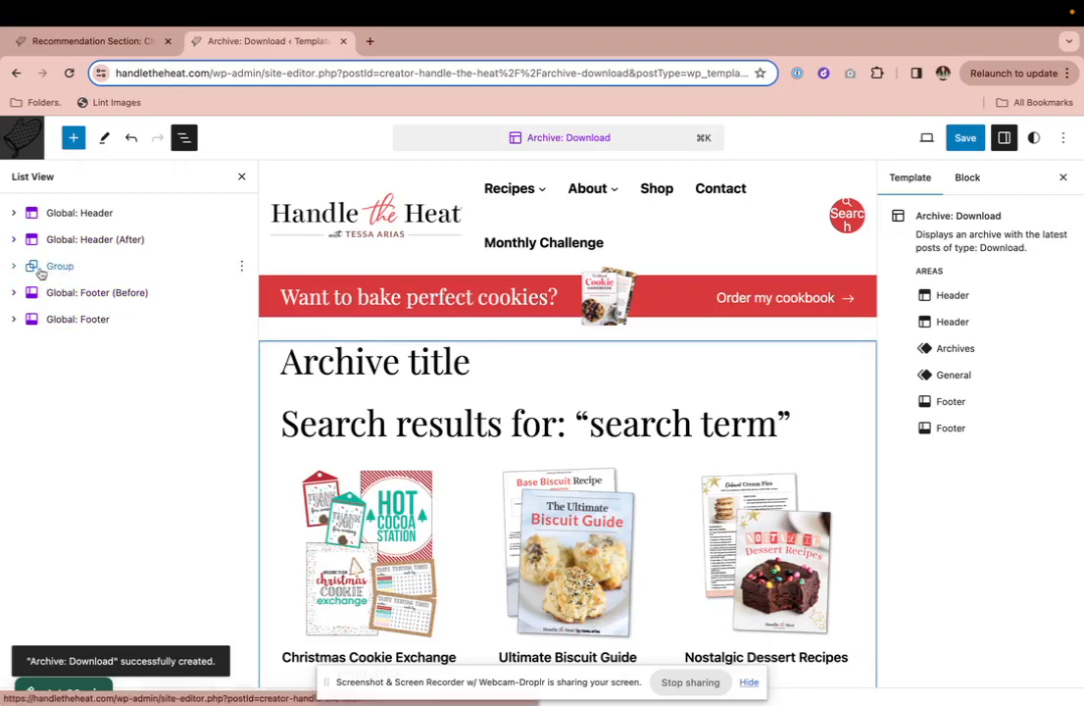
mouse_move(535, 331)
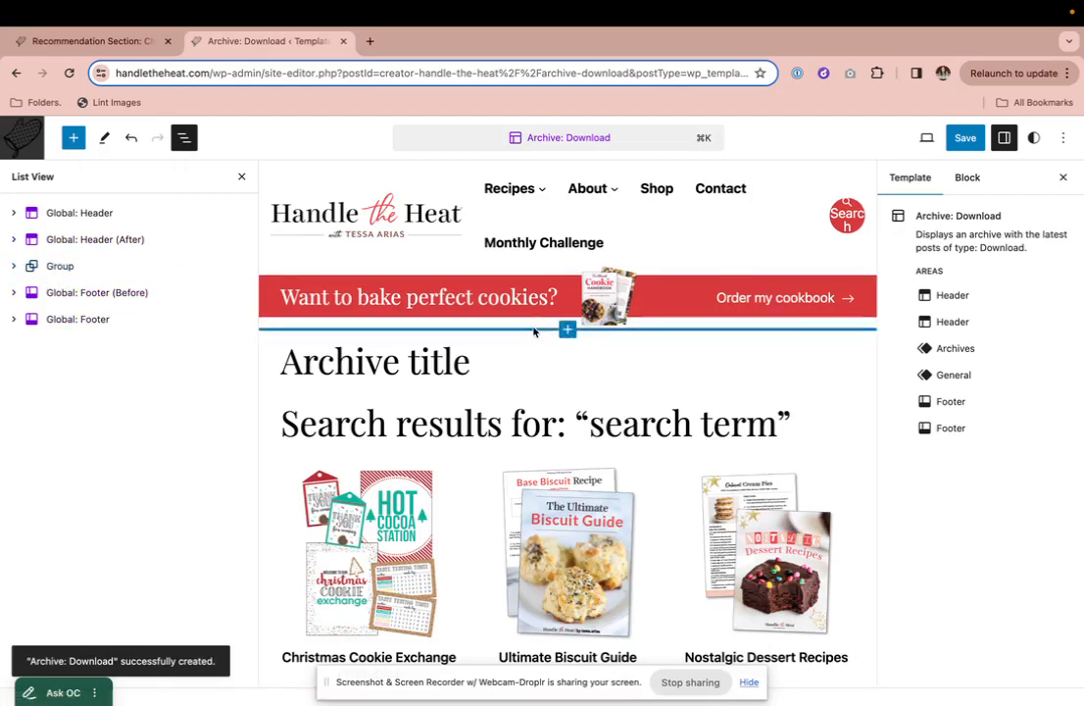
click(964, 137)
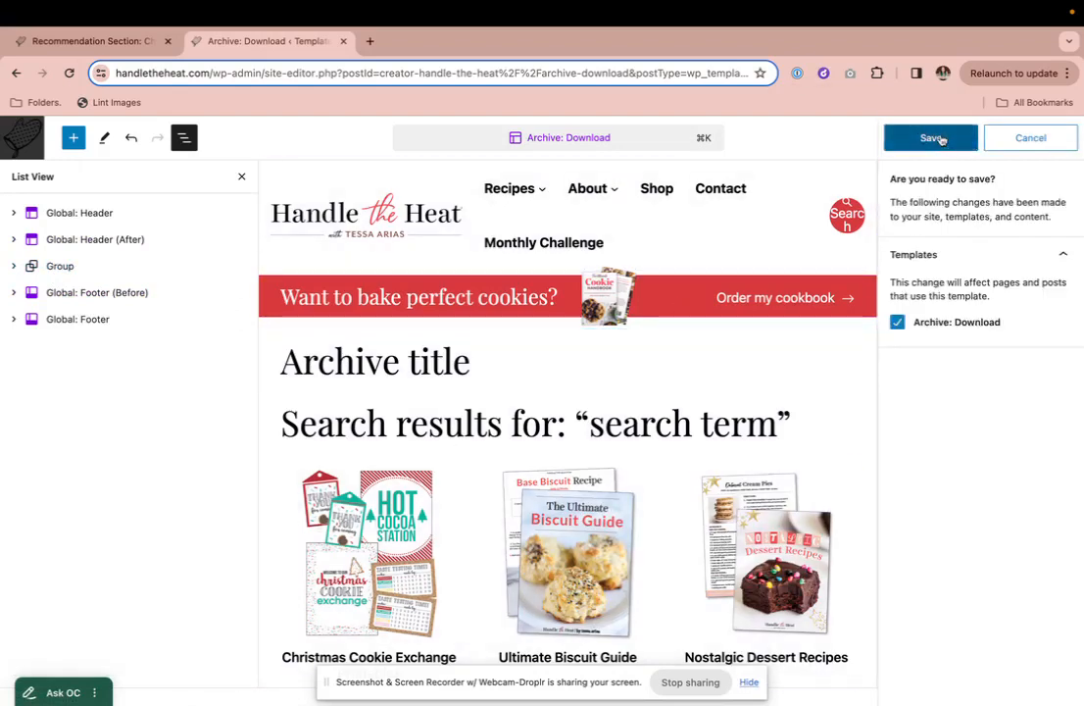
click(931, 138)
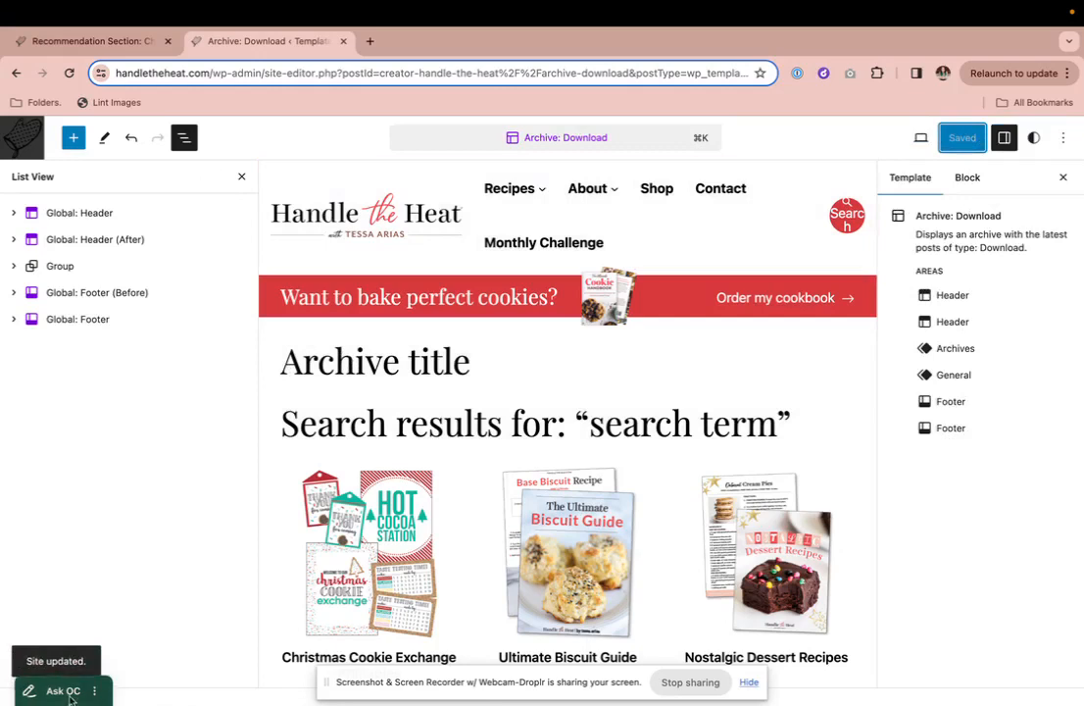
Leave the Chocolate Issue Buying Guide template and load handletheheat.com/download/ in the same browser tab.
click(131, 40)
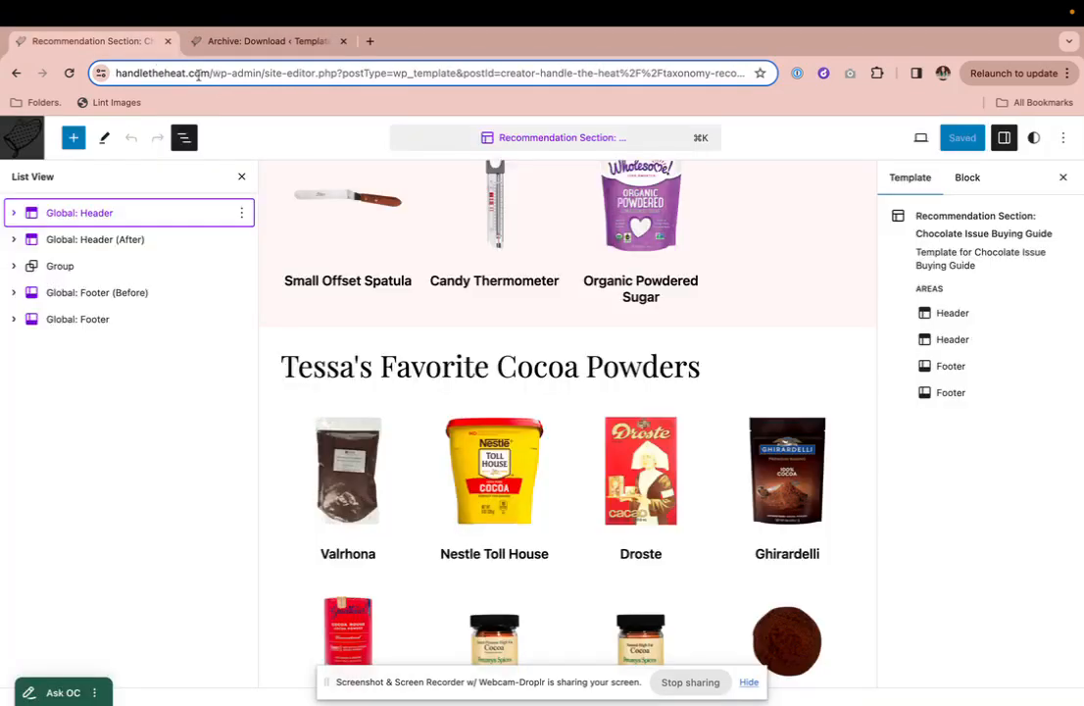
click(15, 73)
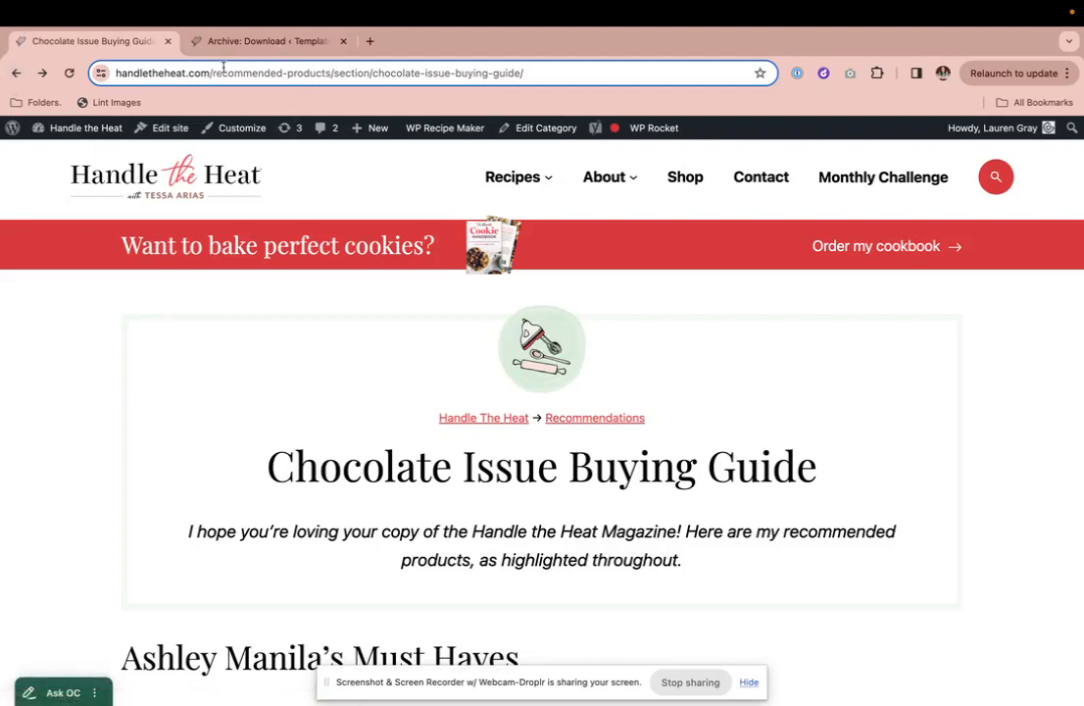
click(223, 66)
drag(211, 70, 265, 83)
click(218, 74)
text(download/)
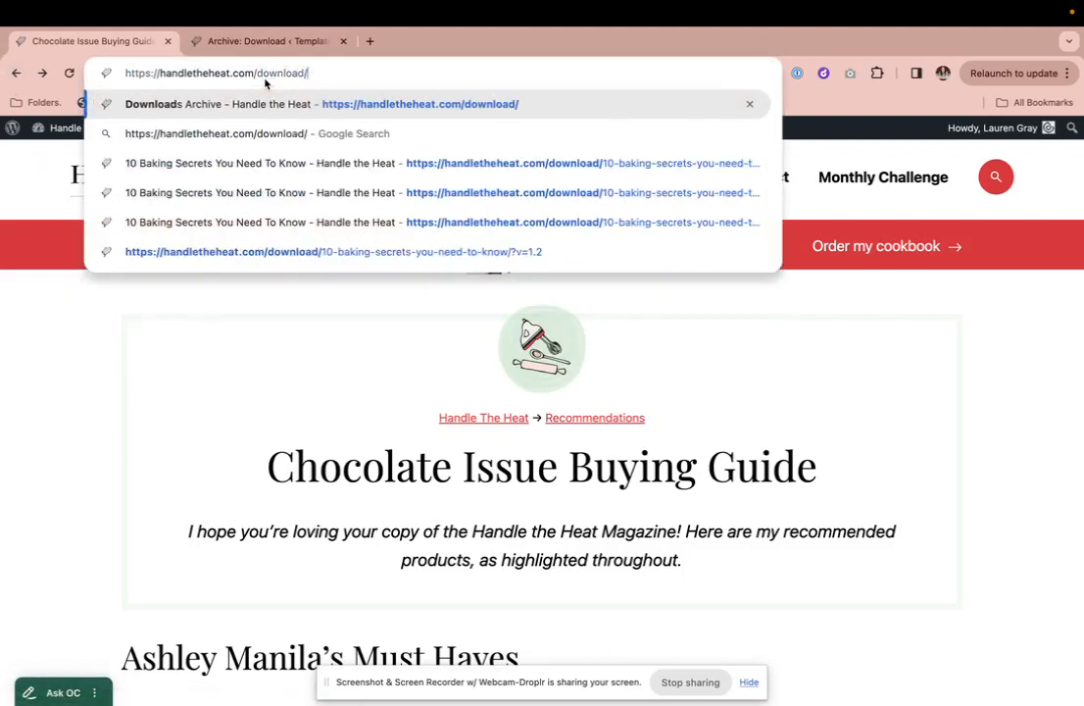
key(Return)
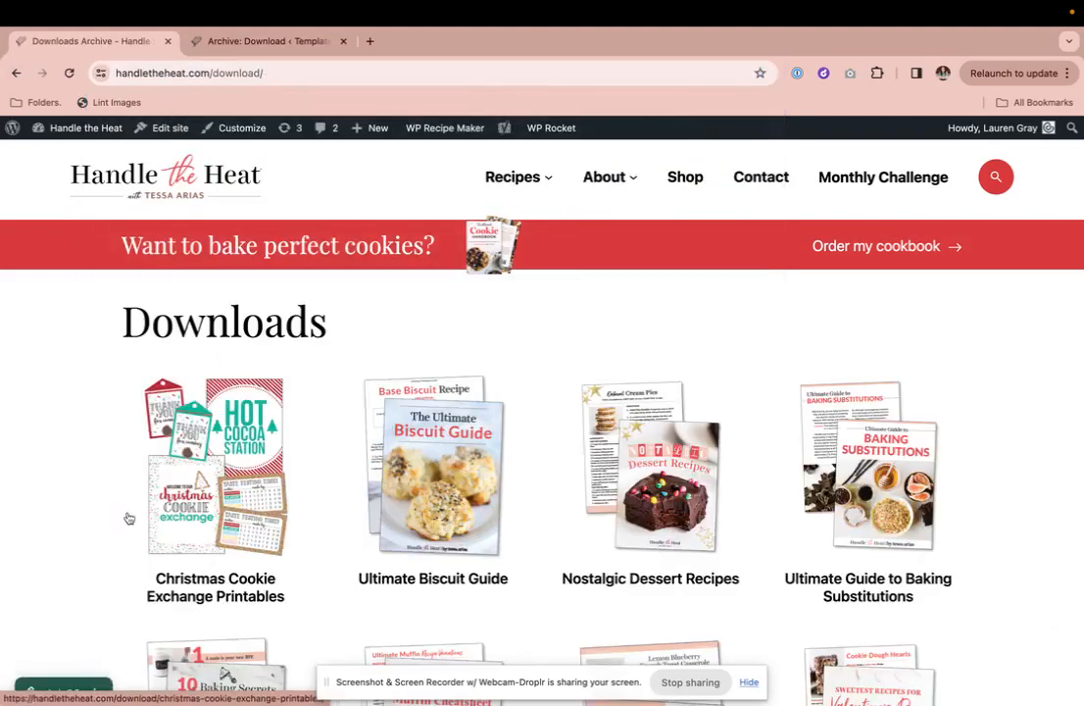
Reload the Downloads page with ?v=2 added to its address and check the archive layout.
scroll(108, 524, down, 3)
key(ctrl+l)
key(Right)
text(?)
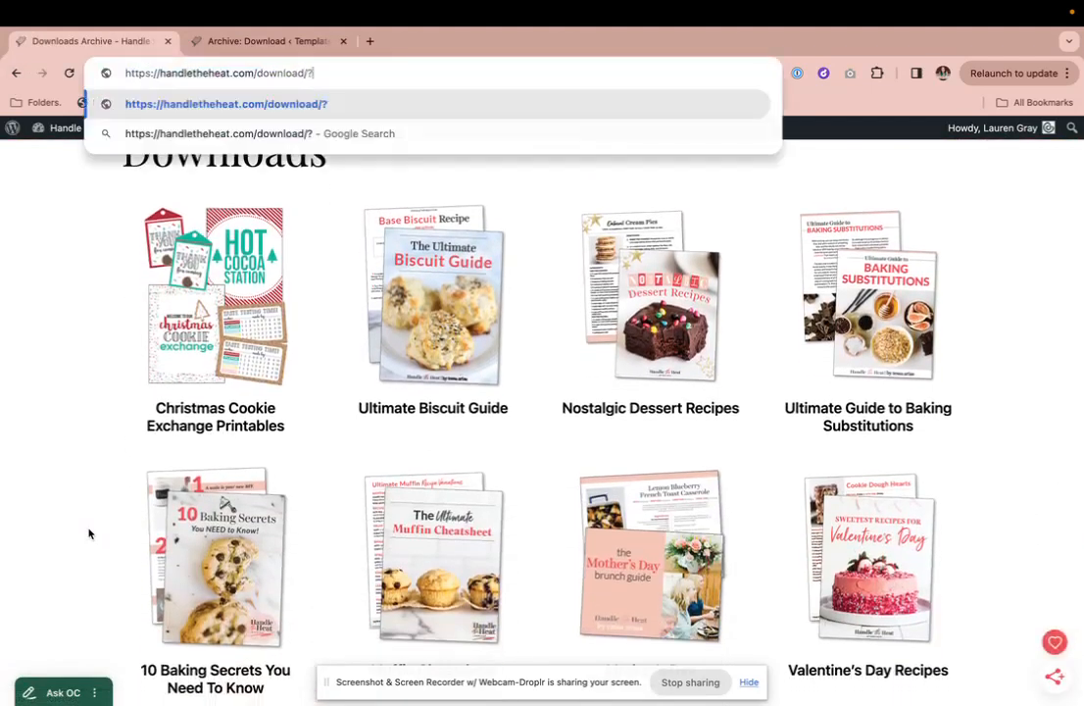
text(v=2)
key(Return)
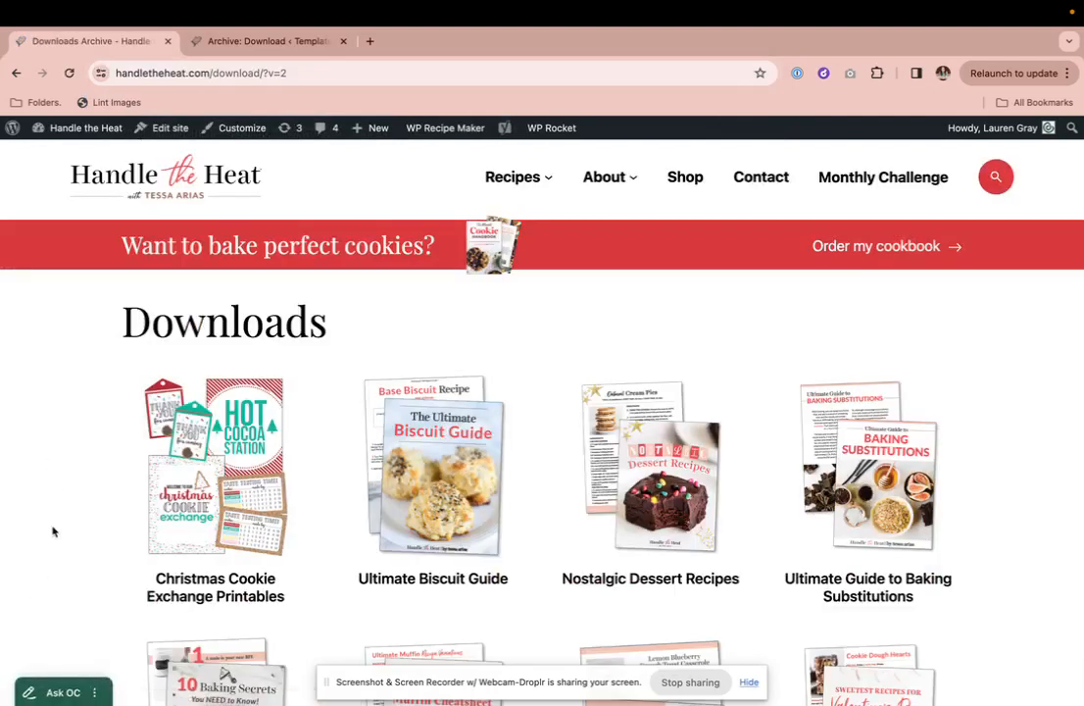
scroll(86, 424, down, 3)
Delete the Default: Loop (Titles) and archive-loop blocks from the Group in the Archive: Download template, accepting the removal warning.
click(258, 43)
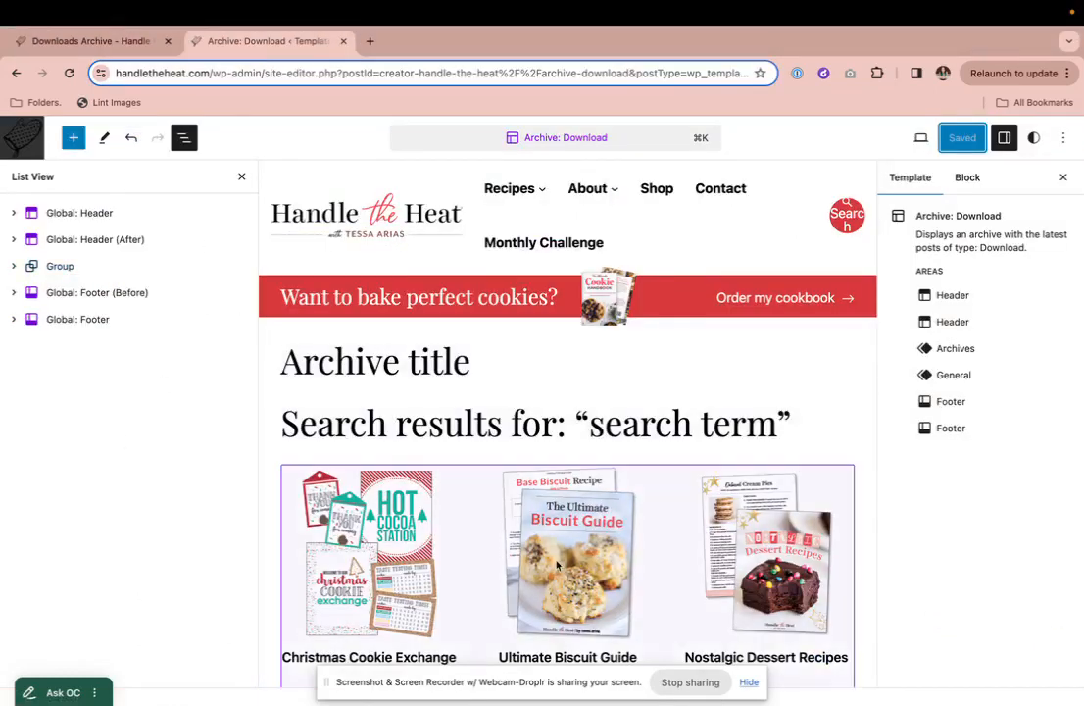
click(14, 266)
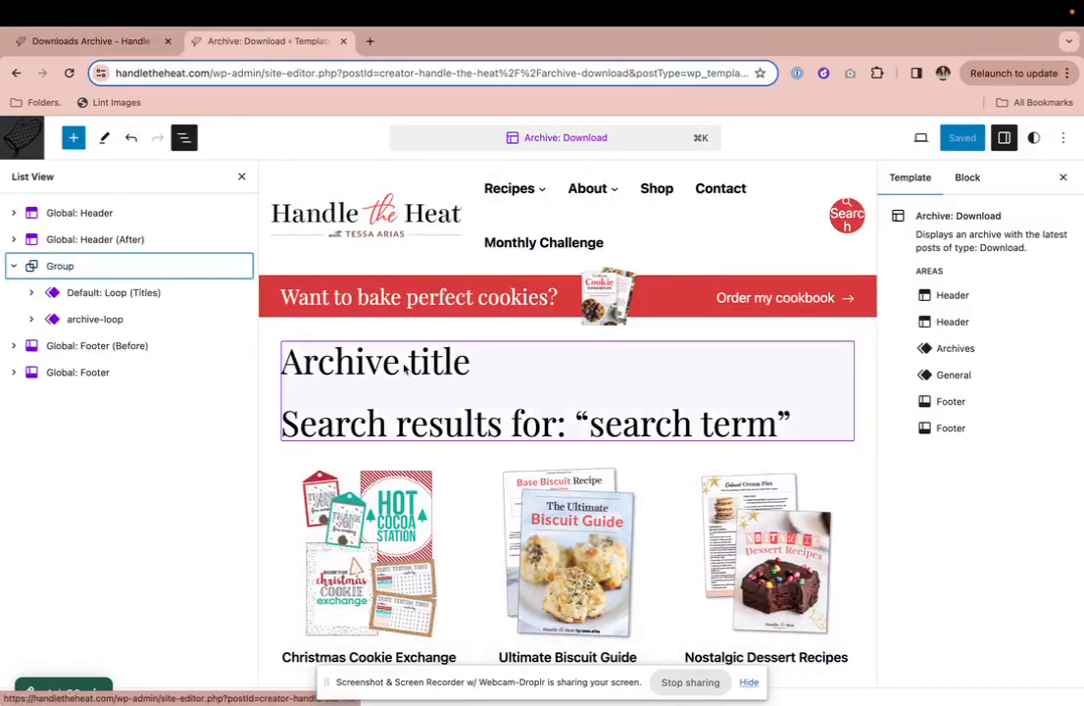
scroll(404, 369, down, 5)
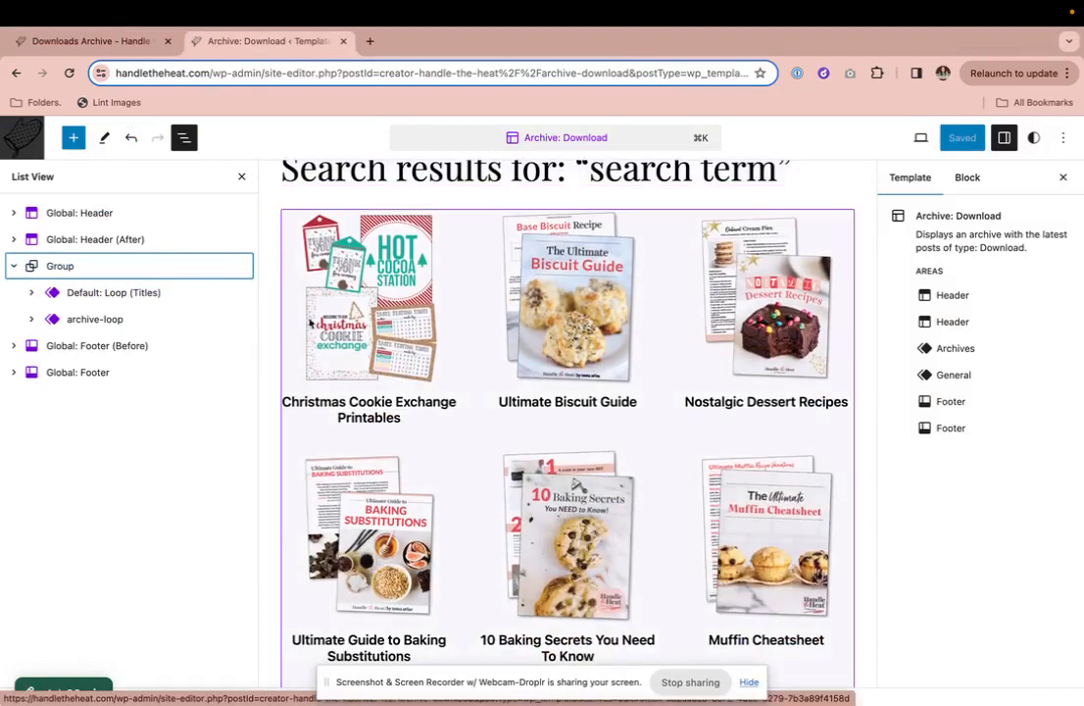
click(99, 294)
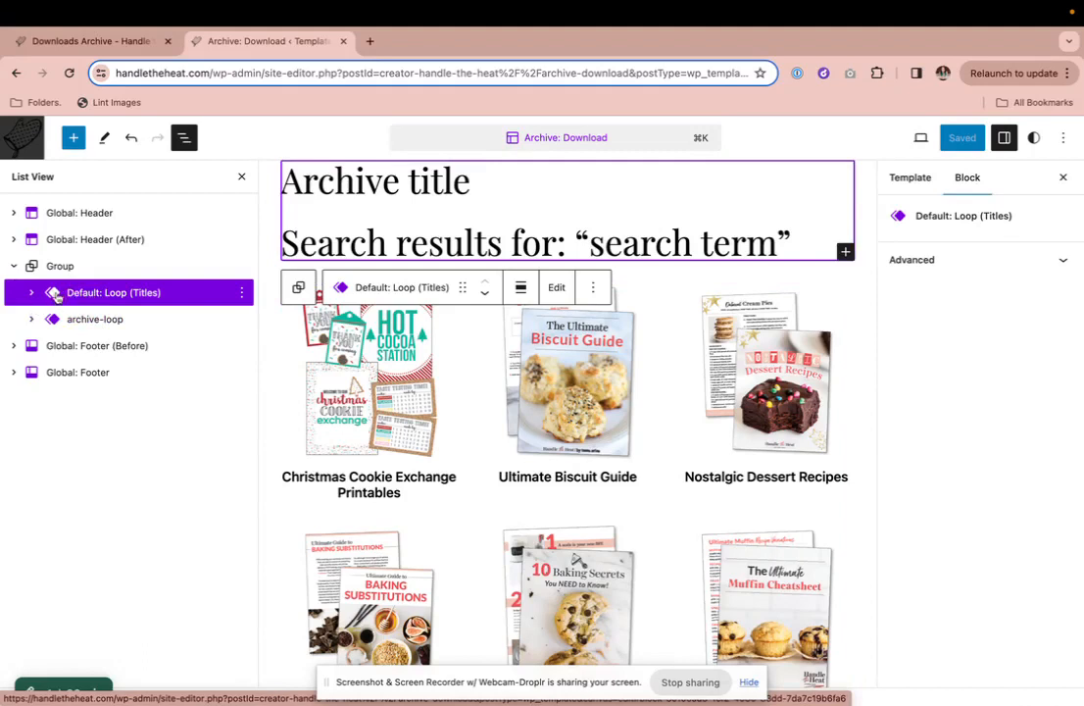
shift+click(148, 325)
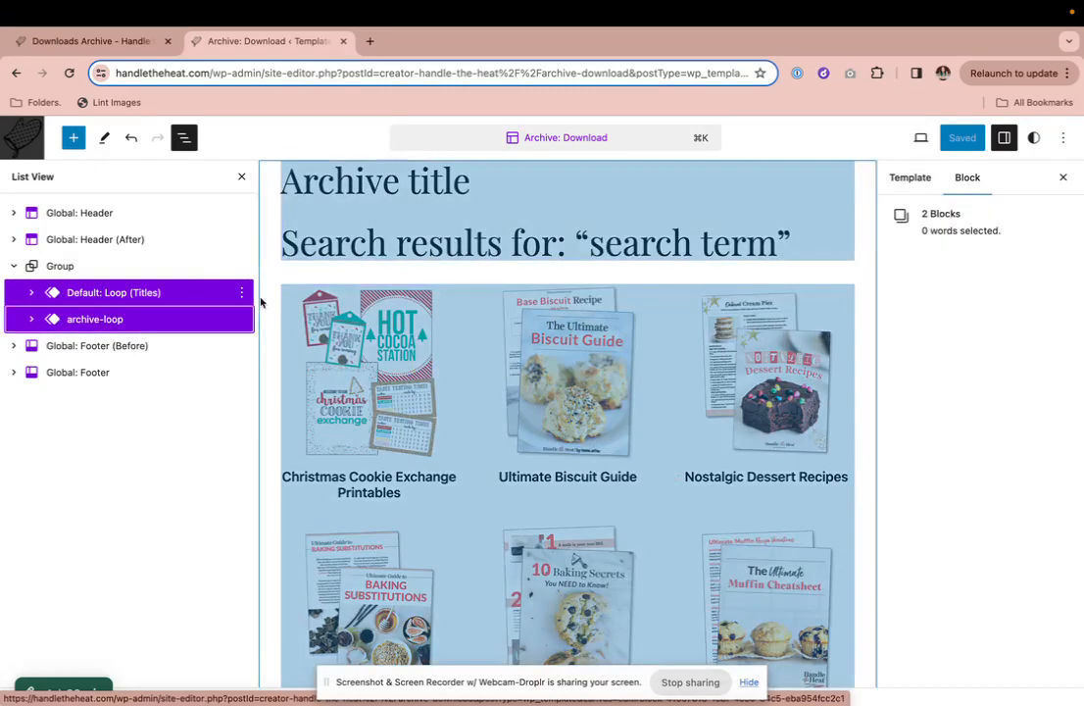
click(241, 292)
click(280, 570)
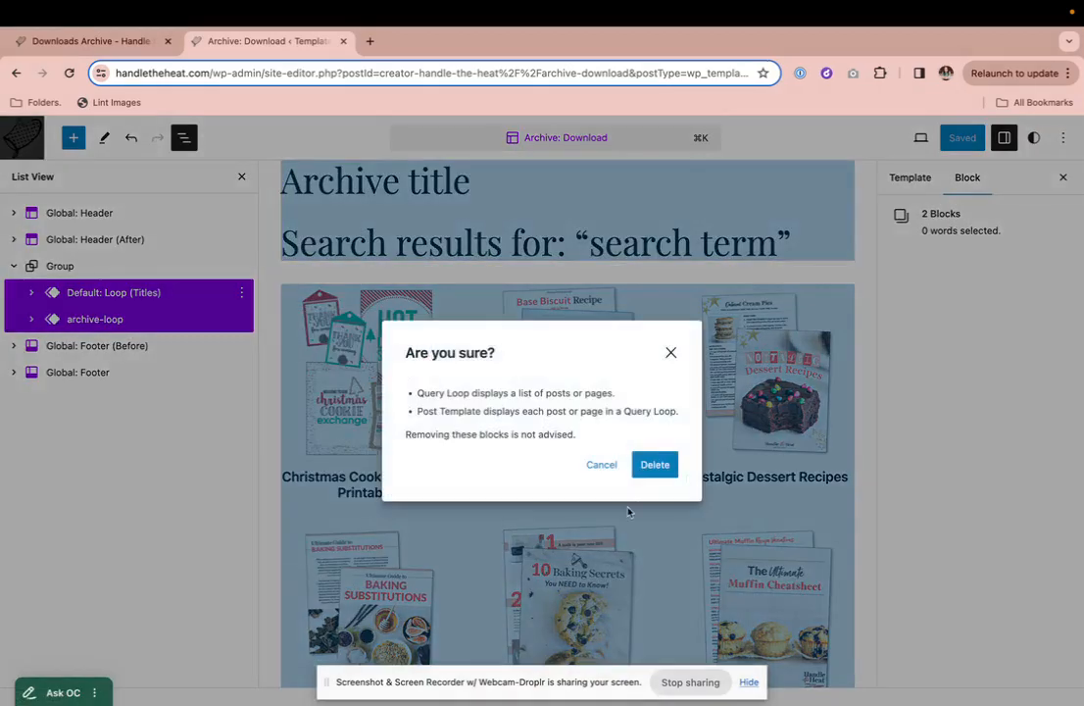
click(657, 465)
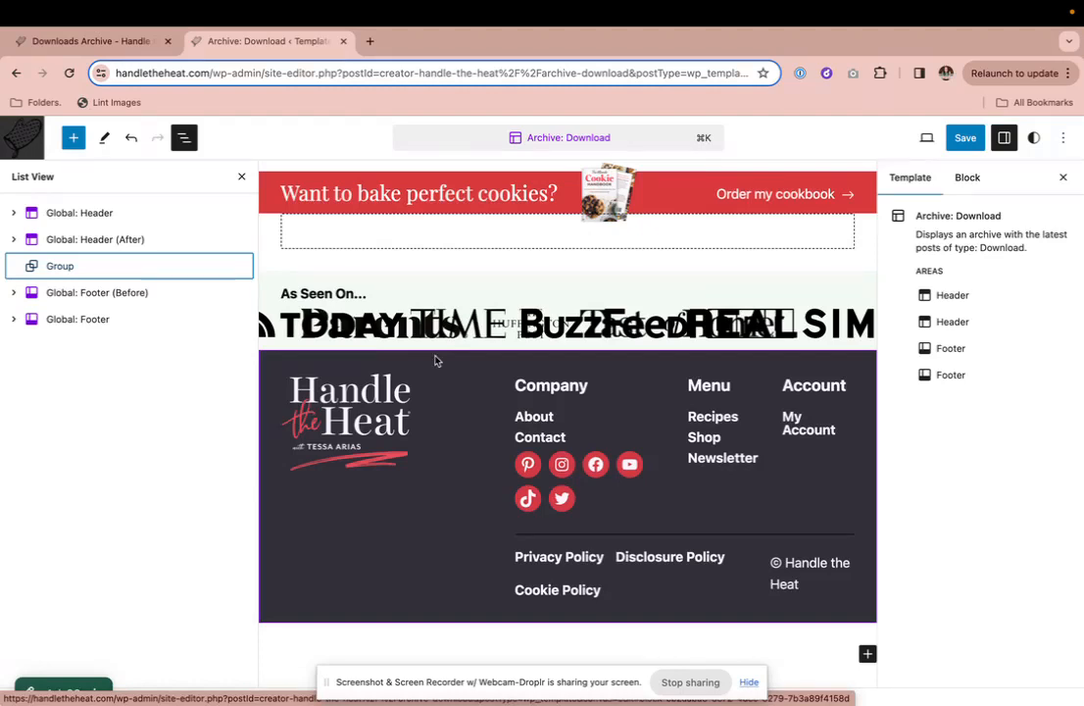
Examine the advanced settings of the empty Group block, including its HTML element and CSS class options.
click(66, 271)
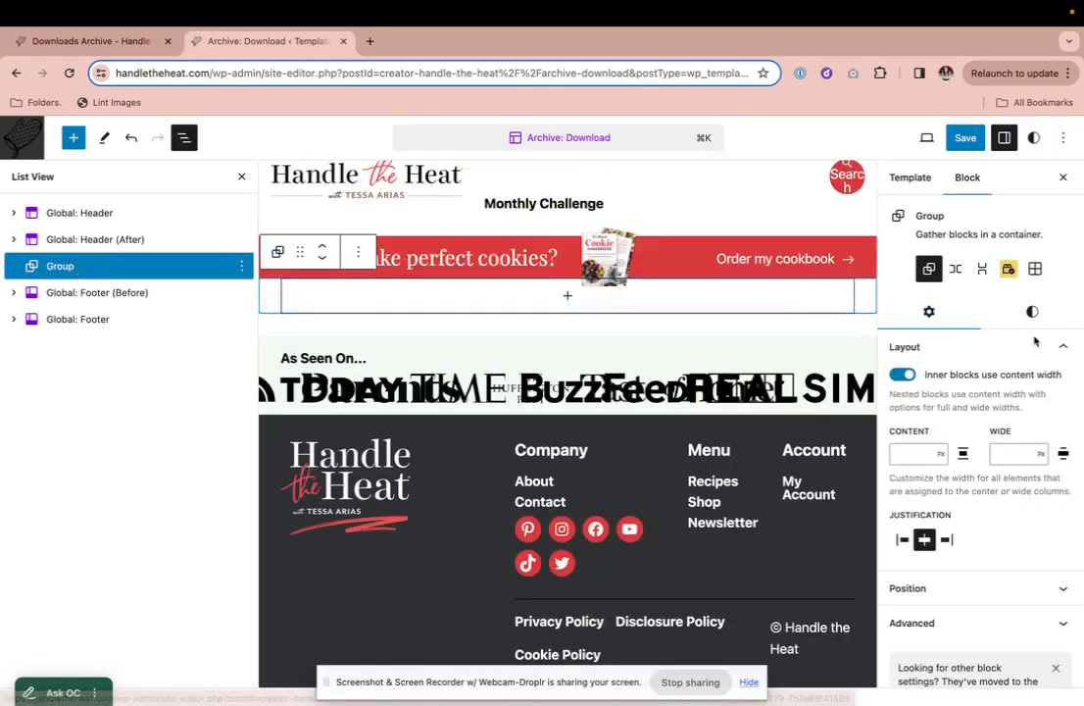
click(989, 593)
scroll(990, 599, down, 3)
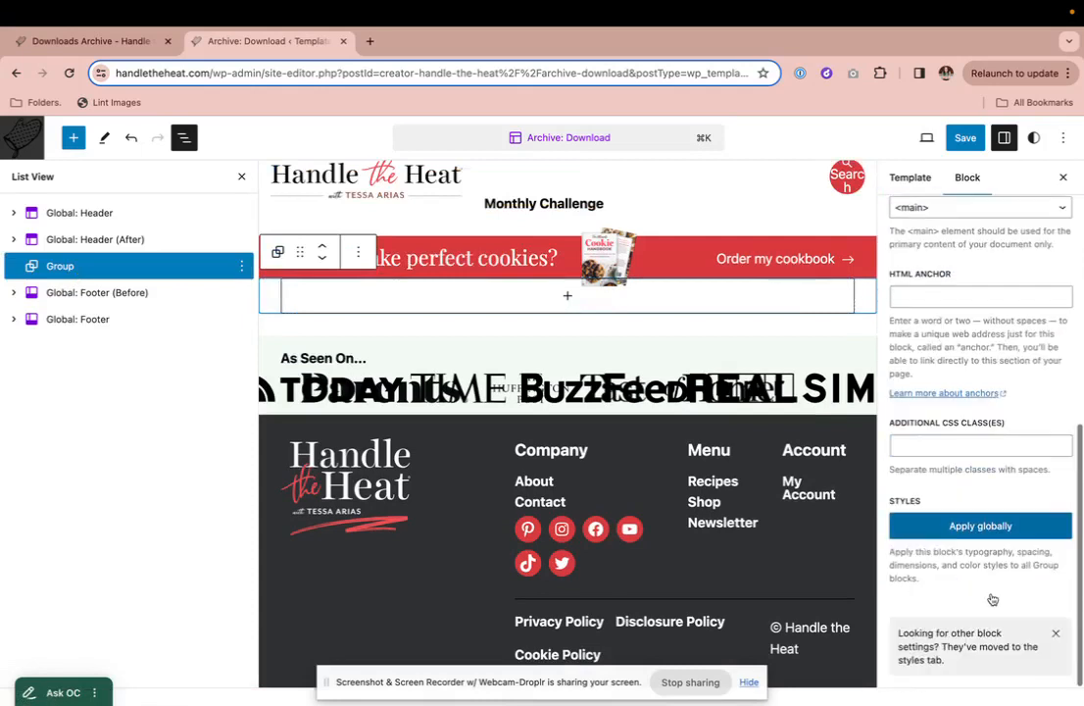
scroll(990, 596, up, 3)
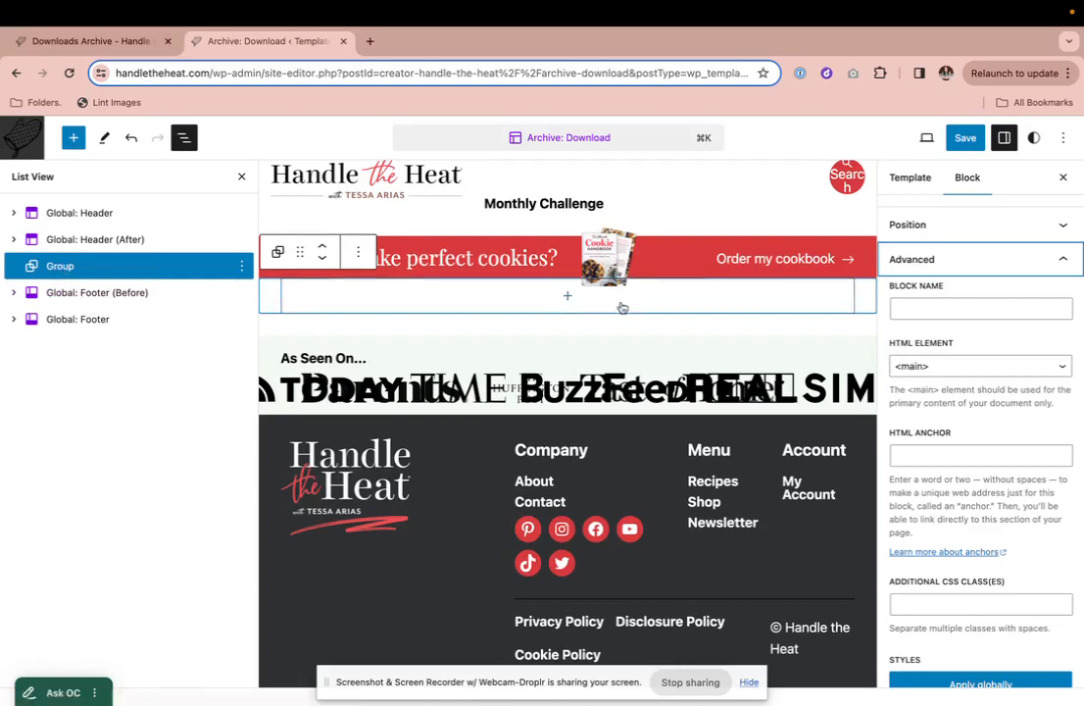
Examine the pattern categories and design blocks available for insertion, including a search for "head", and clear the search.
click(567, 297)
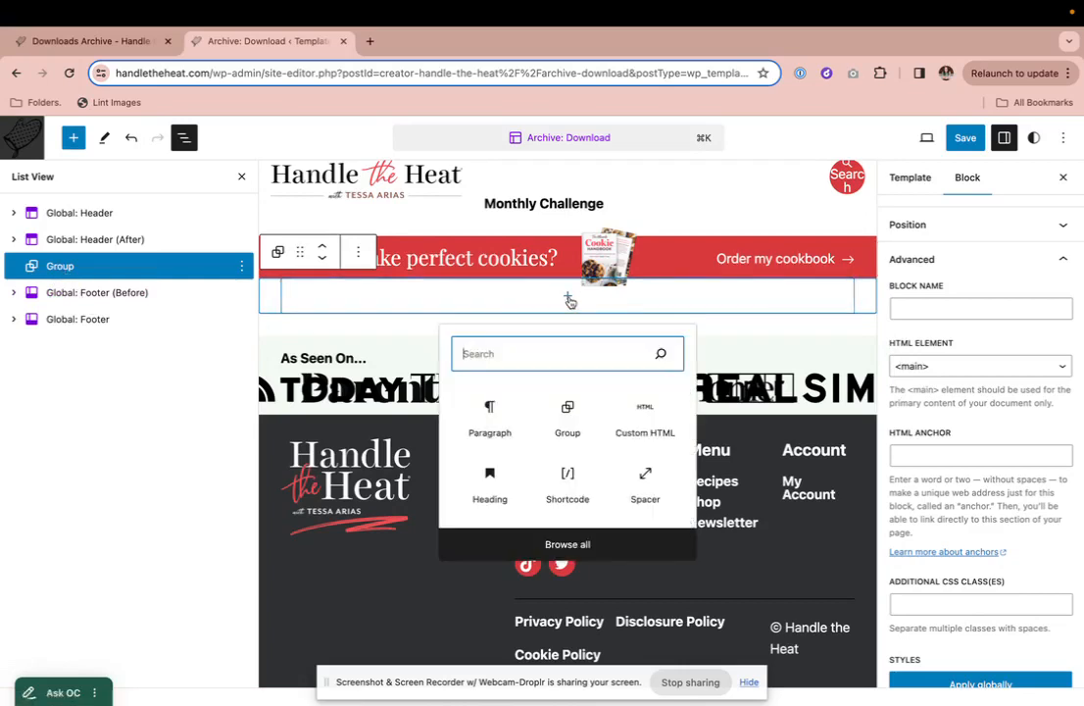
click(73, 138)
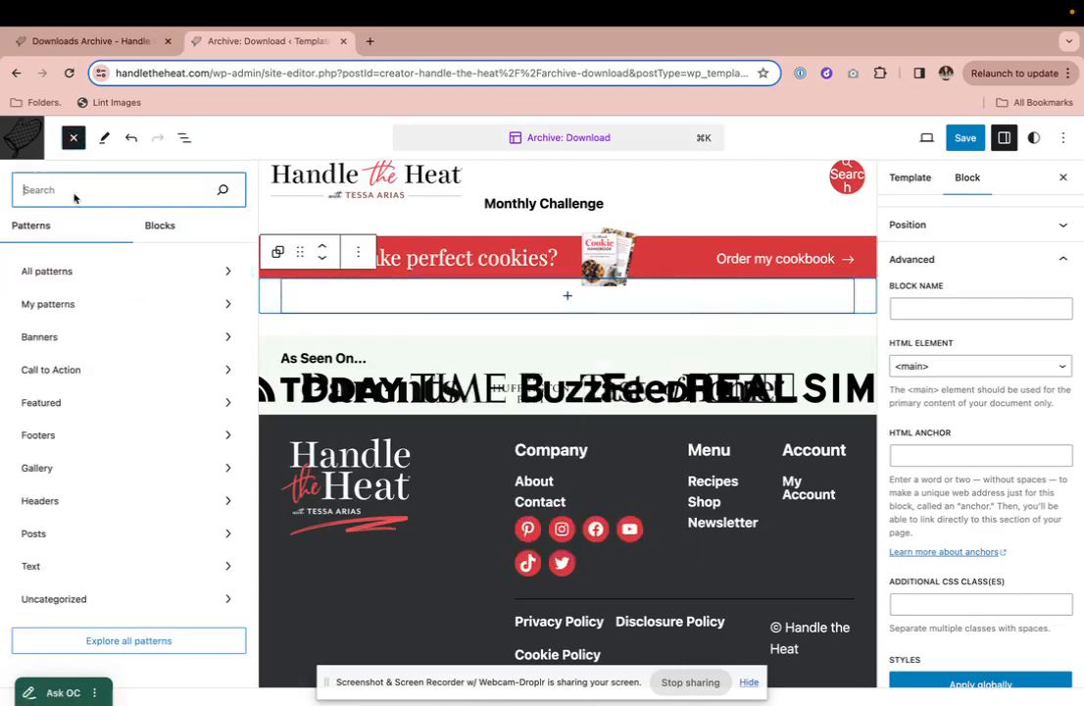
click(132, 227)
scroll(132, 472, down, 15)
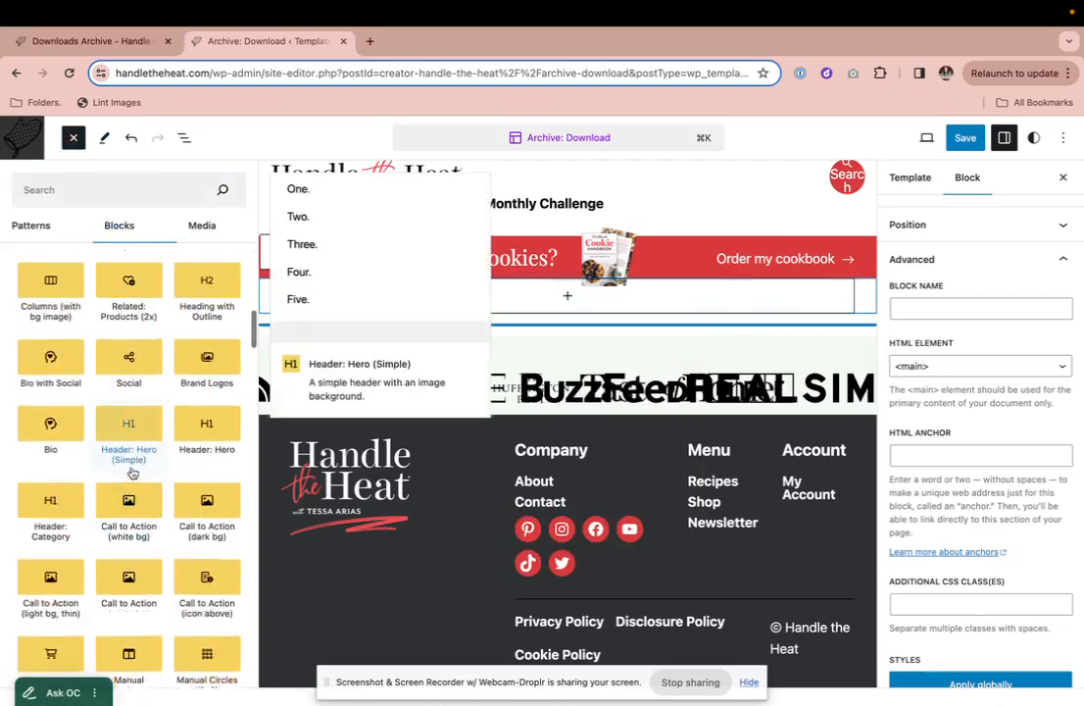
scroll(131, 468, down, 7)
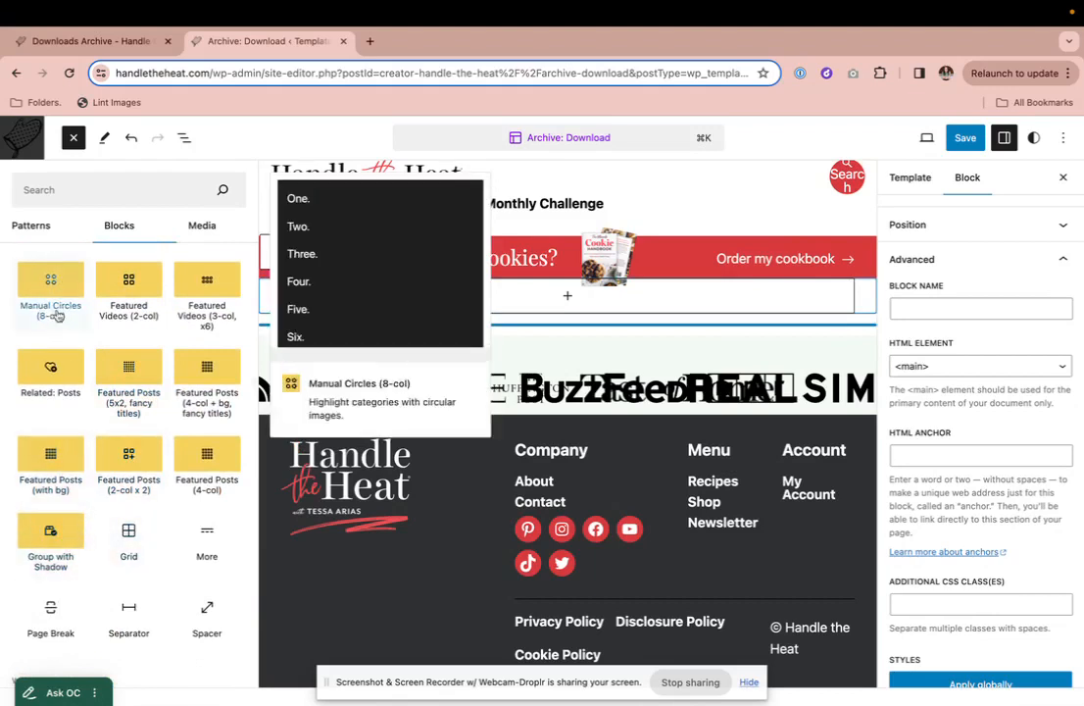
click(35, 227)
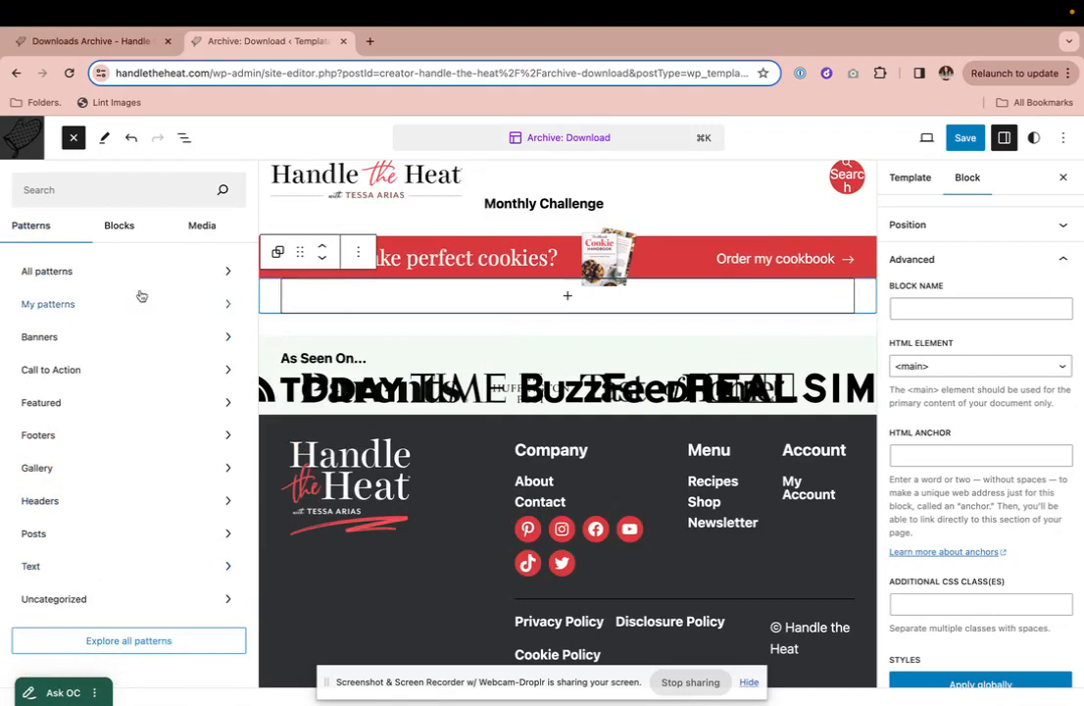
click(119, 225)
scroll(164, 510, down, 6)
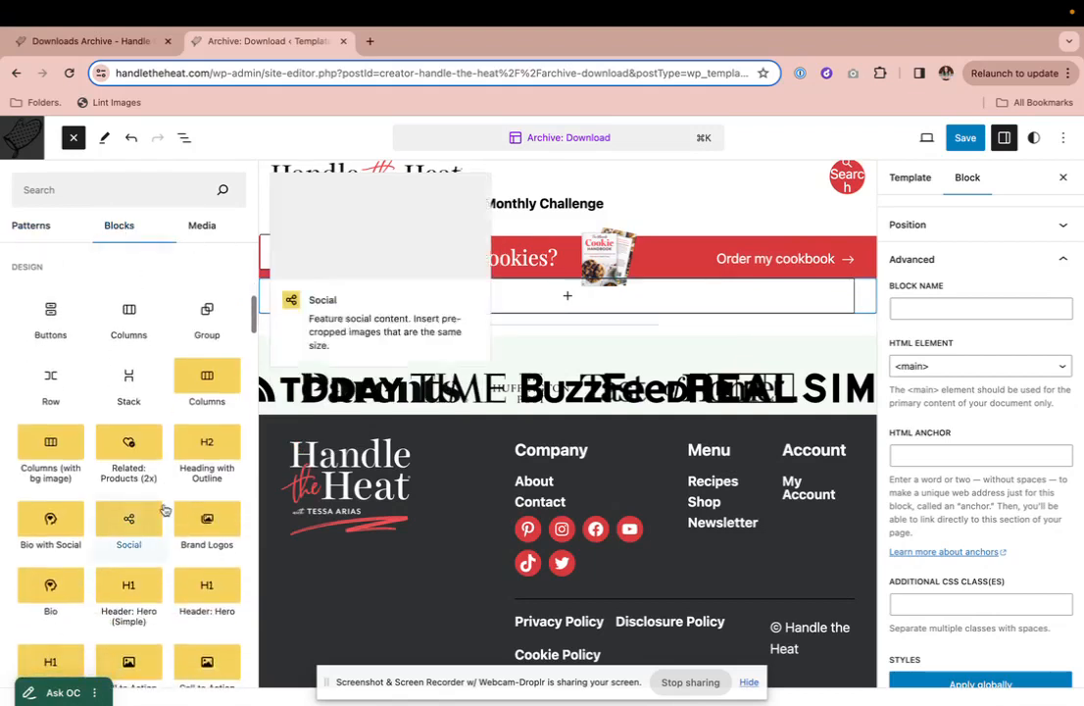
scroll(164, 509, down, 2)
click(145, 177)
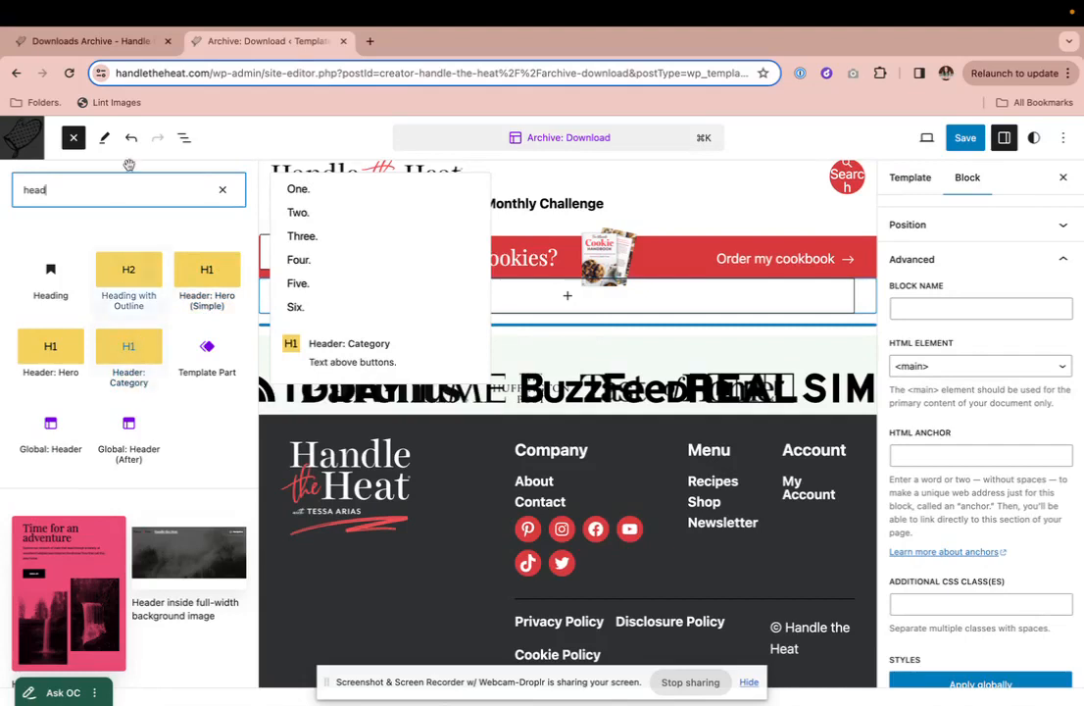
click(223, 190)
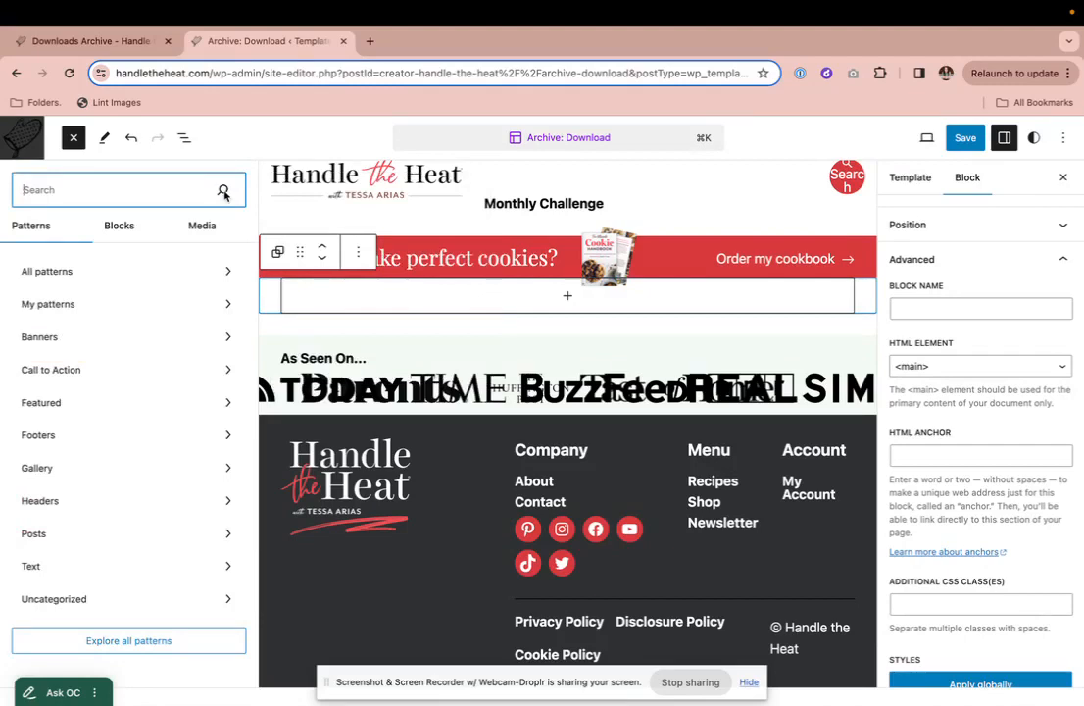
Examine the custom call to action, header, bio, manual product and featured post blocks in the block library.
click(131, 229)
scroll(183, 545, down, 15)
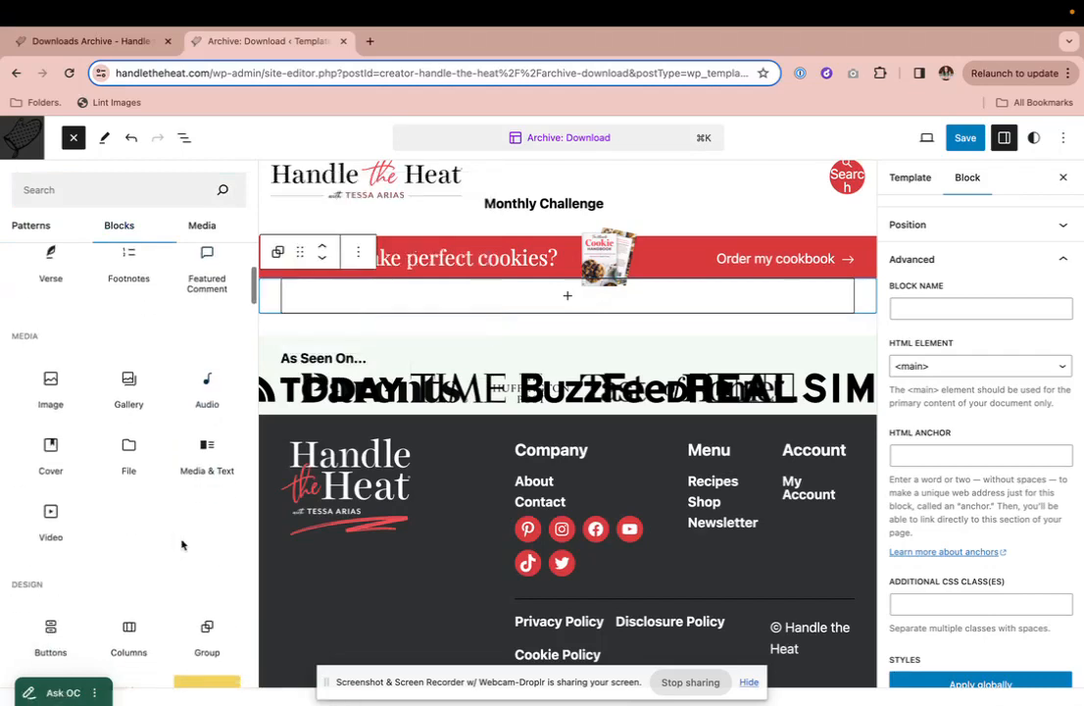
scroll(182, 545, up, 1)
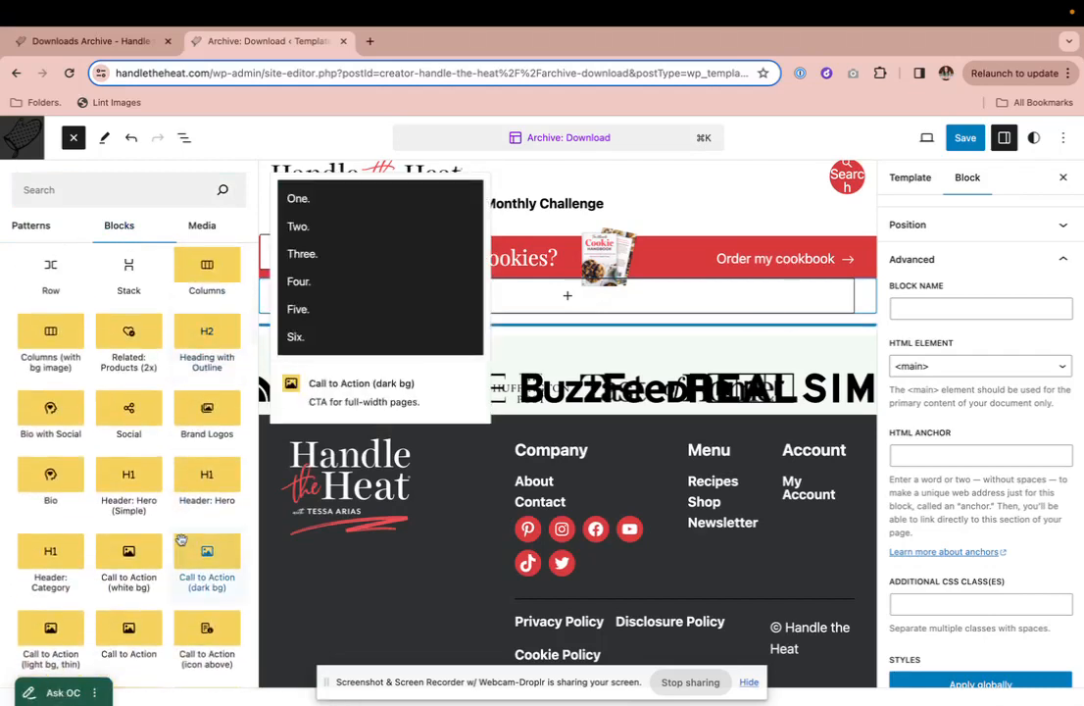
scroll(181, 540, down, 10)
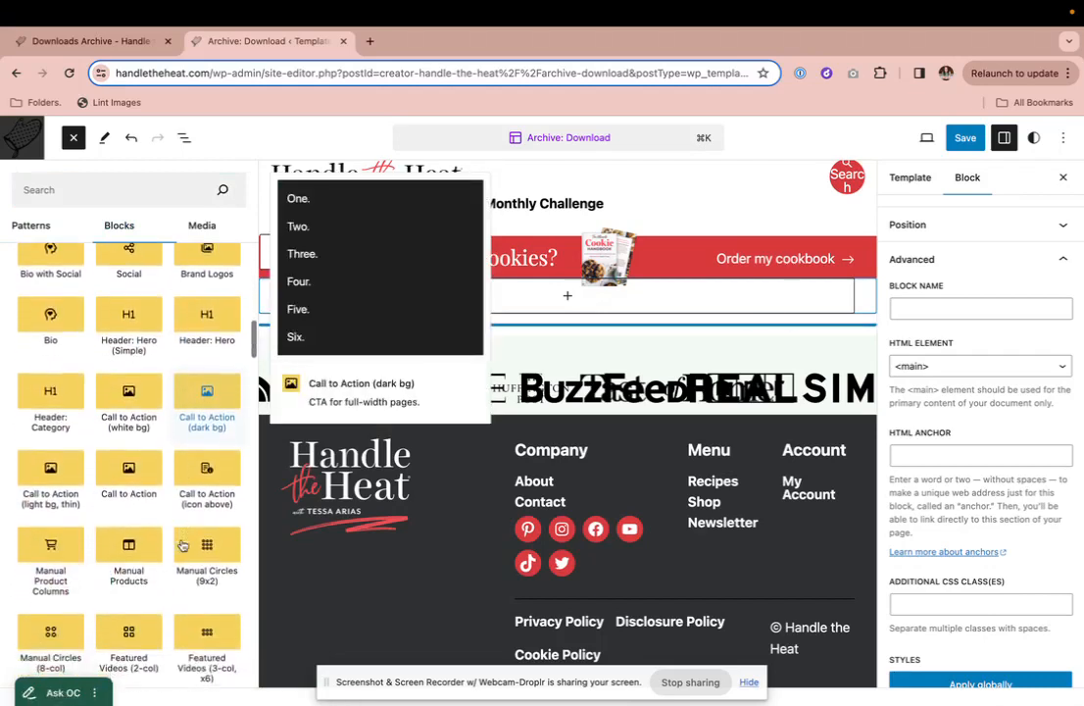
scroll(181, 540, down, 13)
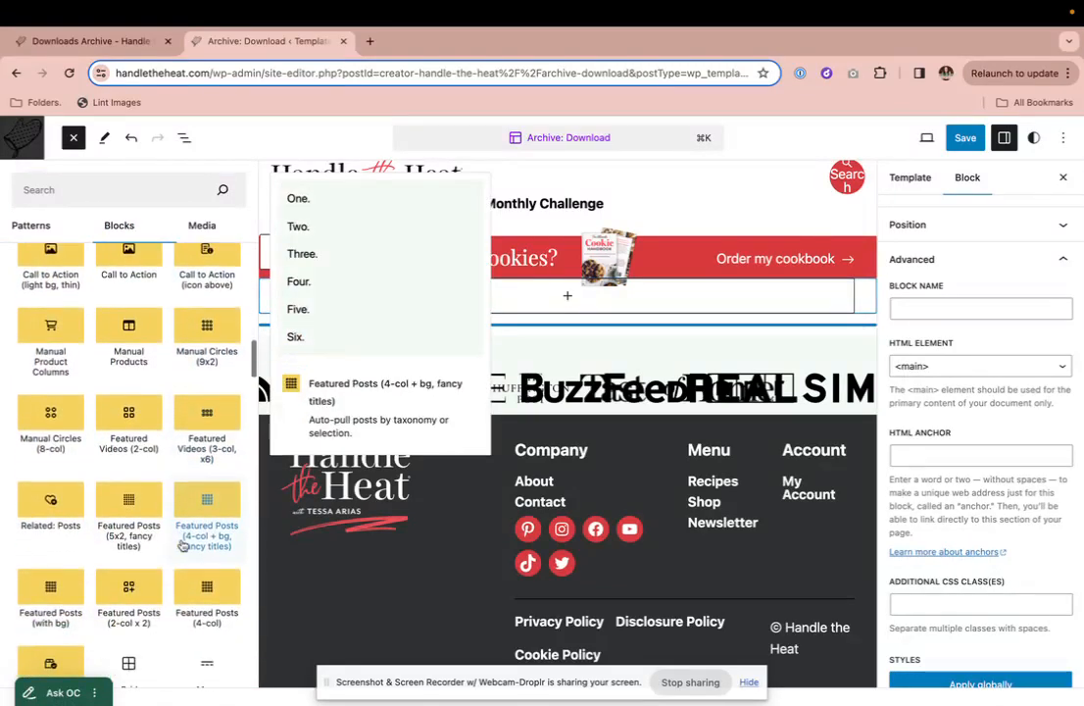
scroll(182, 540, down, 3)
scroll(181, 545, up, 13)
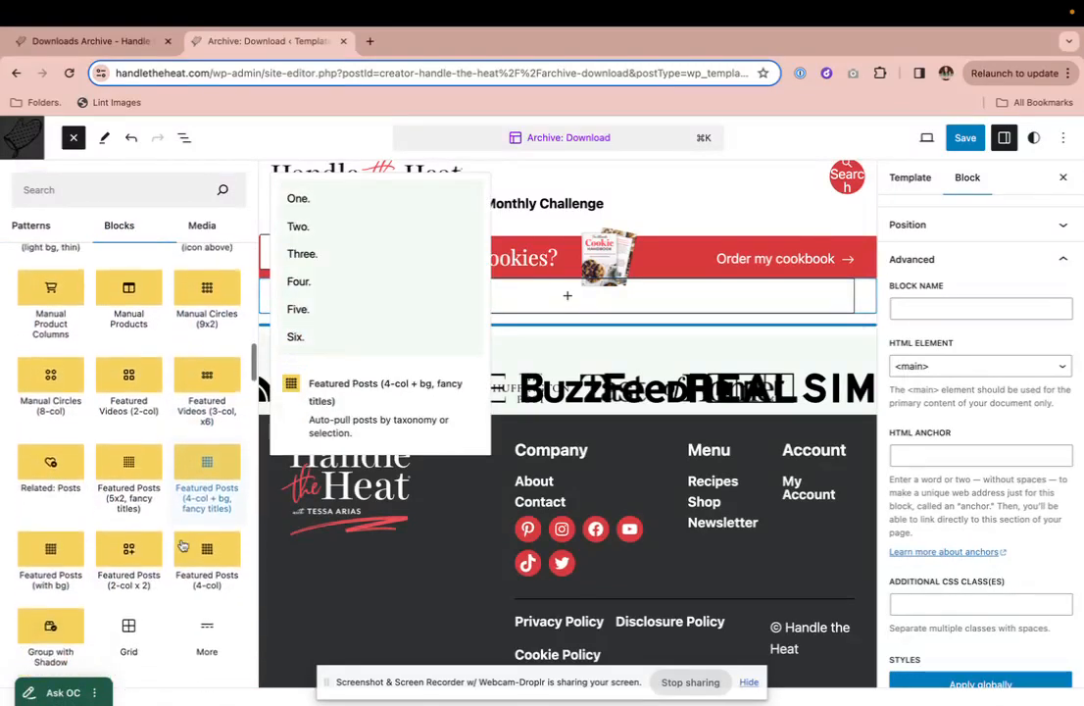
scroll(181, 545, up, 7)
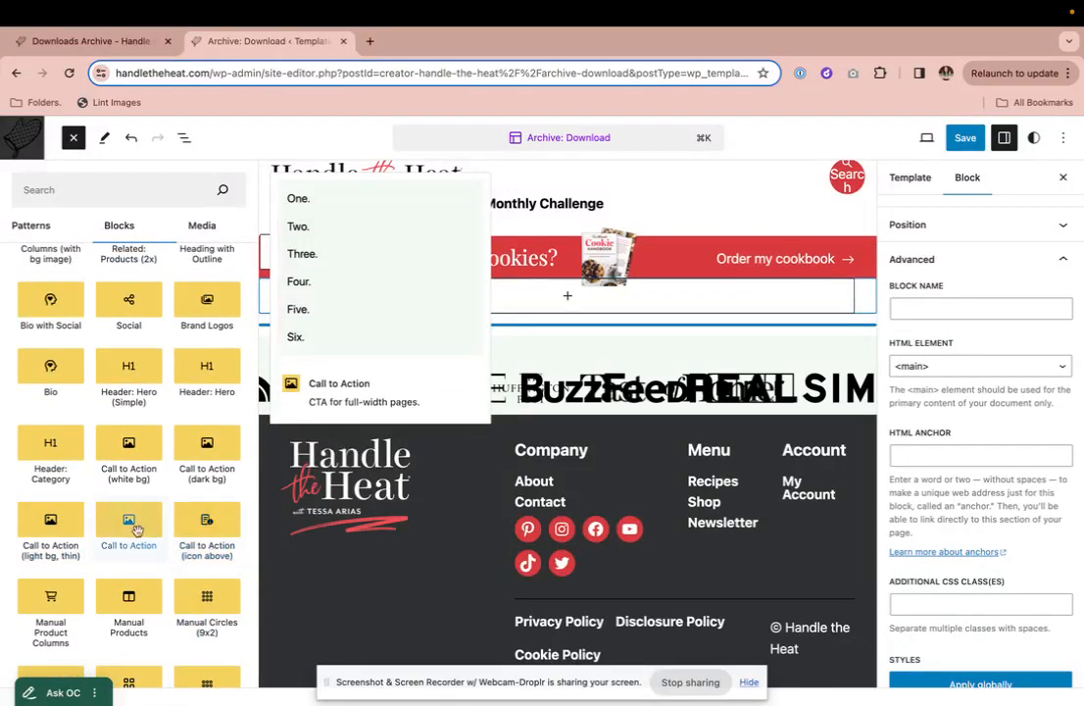
scroll(128, 520, up, 3)
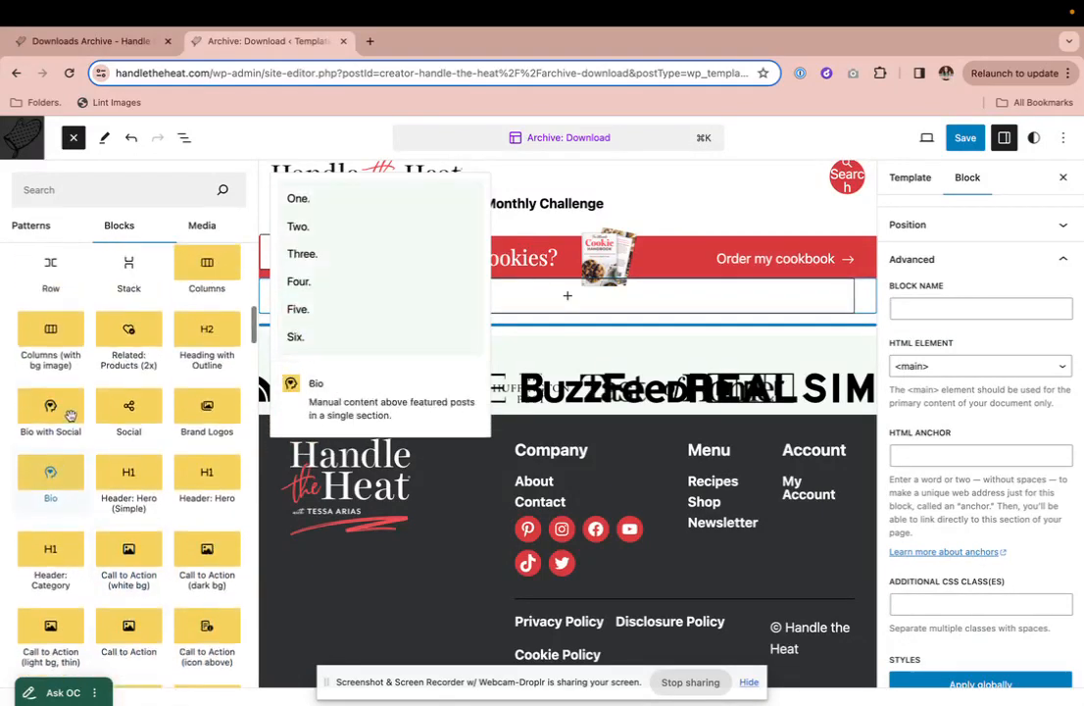
scroll(71, 416, up, 1)
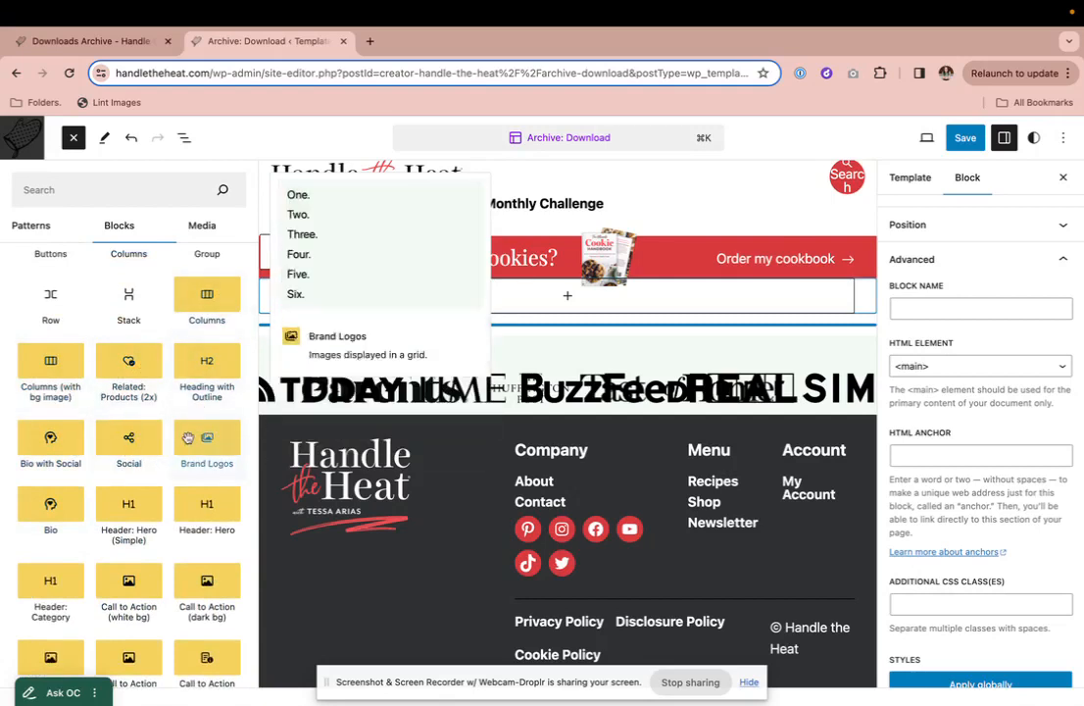
Insert the Call to Action, icon above, light bg thin, dark bg and white bg call to action blocks below the empty Group.
scroll(196, 441, down, 4)
click(139, 516)
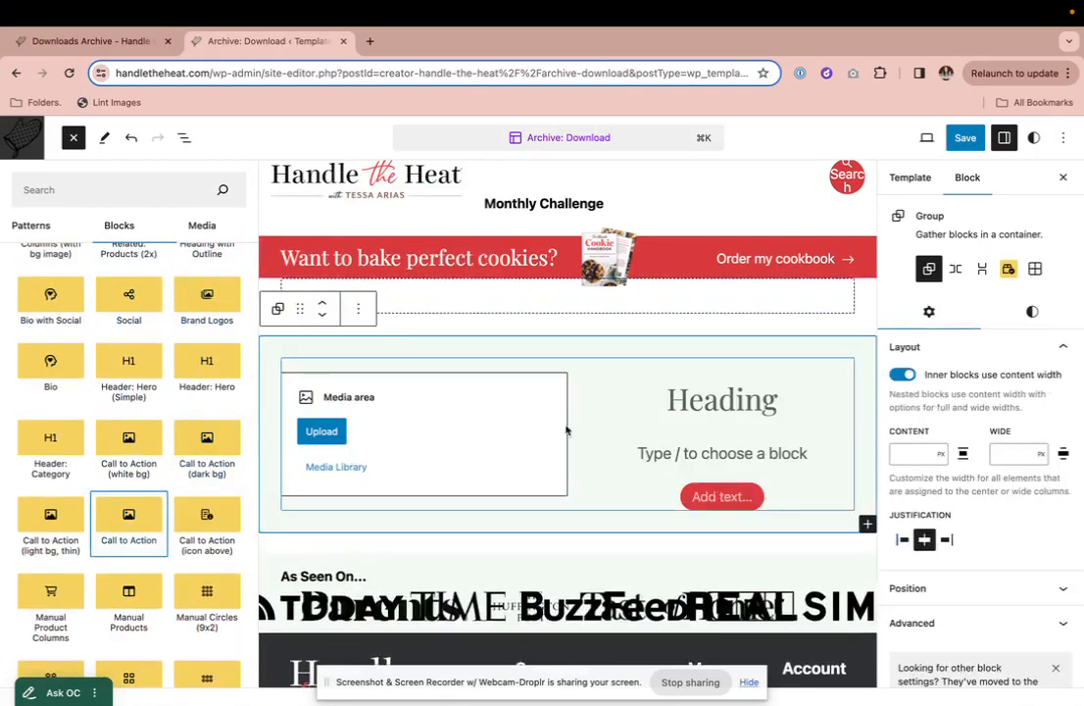
click(208, 528)
scroll(479, 512, down, 3)
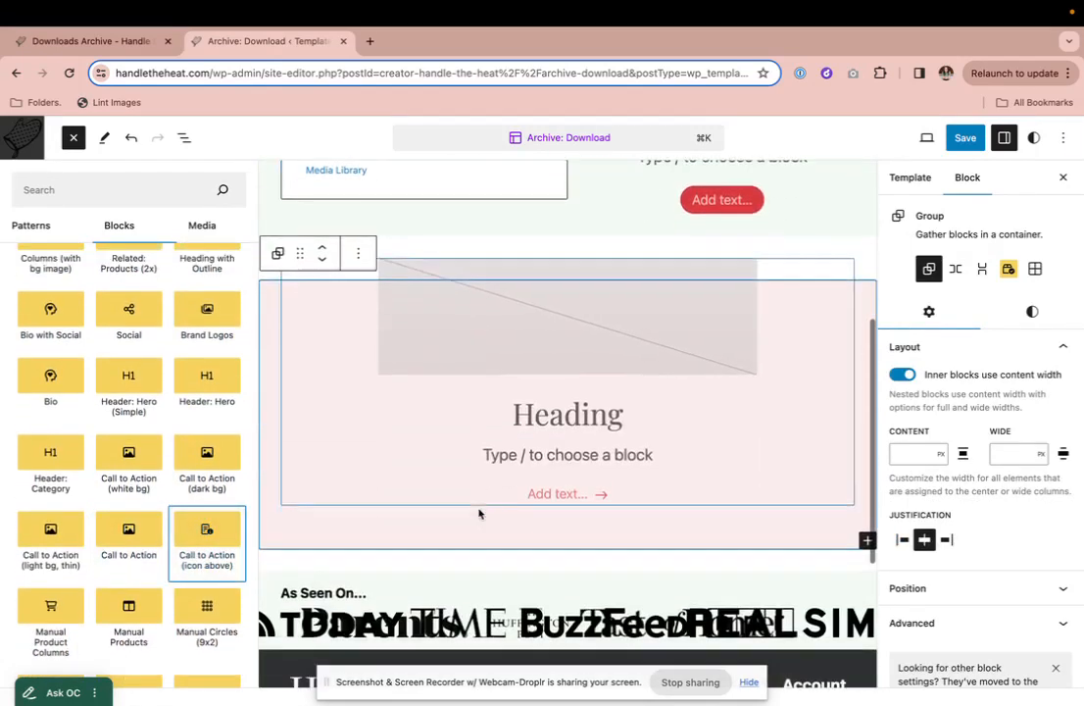
click(59, 529)
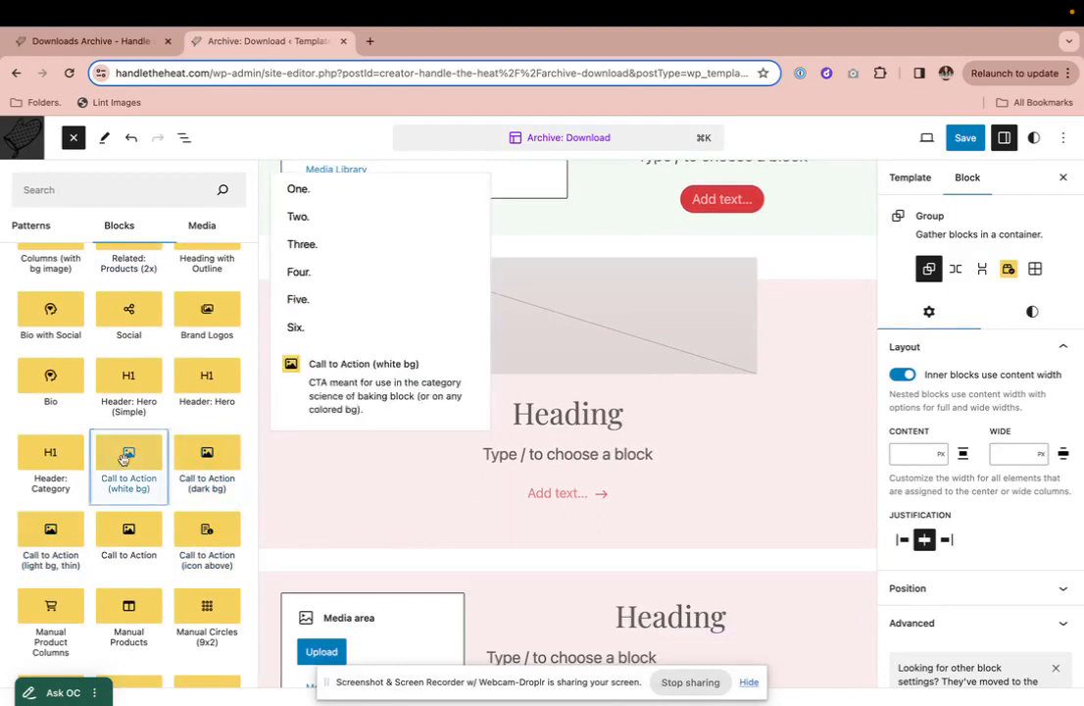
click(127, 460)
scroll(414, 493, down, 2)
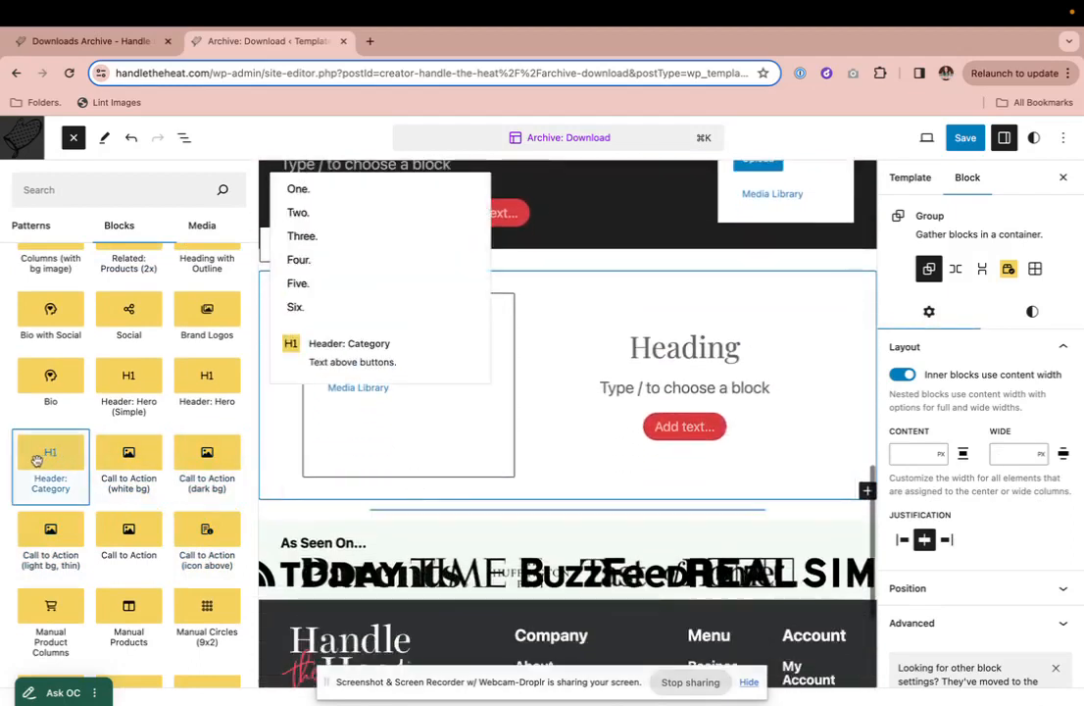
Add the Header: Category, Header: Hero and Header: Hero (Simple) blocks below the call to action sections.
click(45, 452)
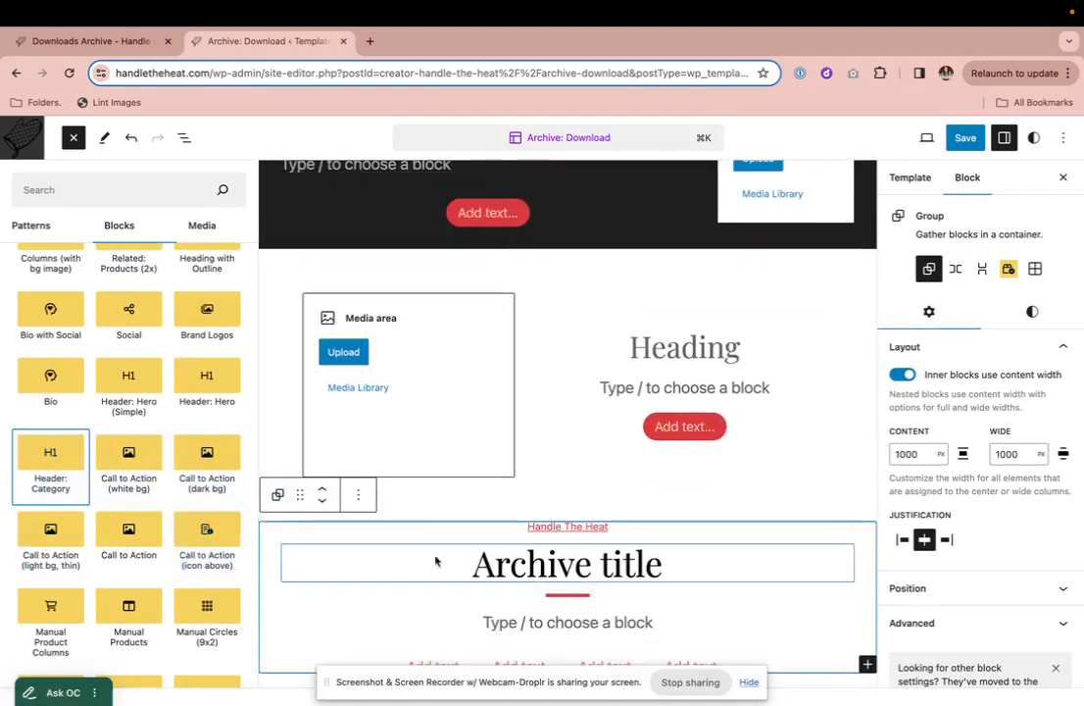
click(177, 378)
scroll(423, 411, down, 2)
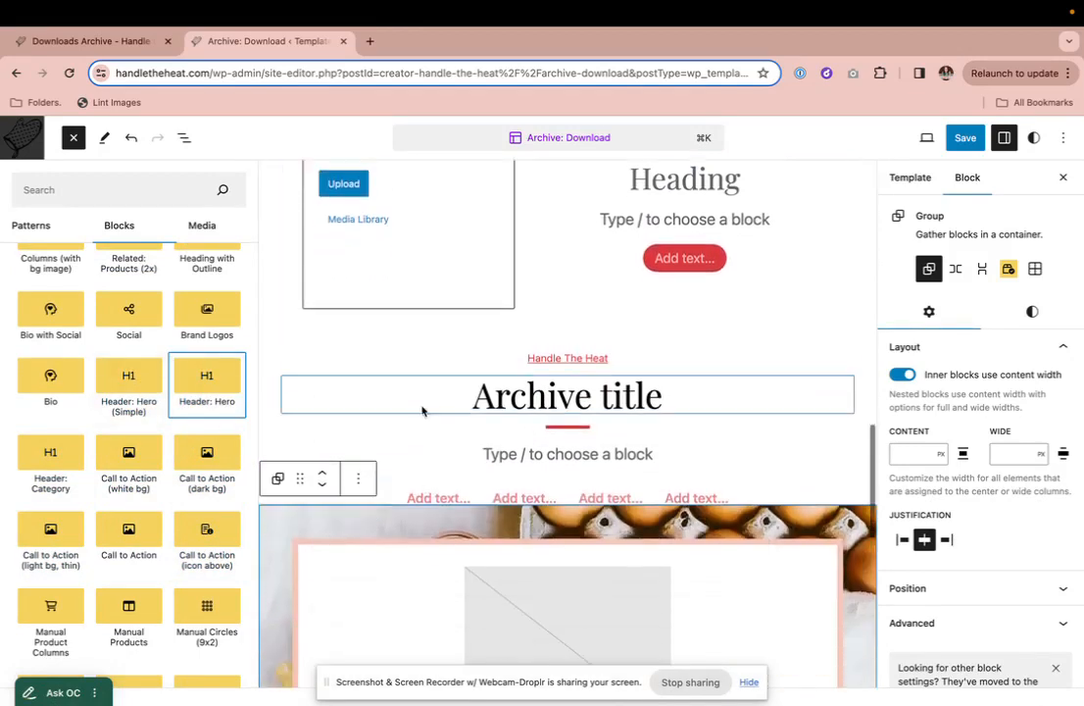
click(121, 380)
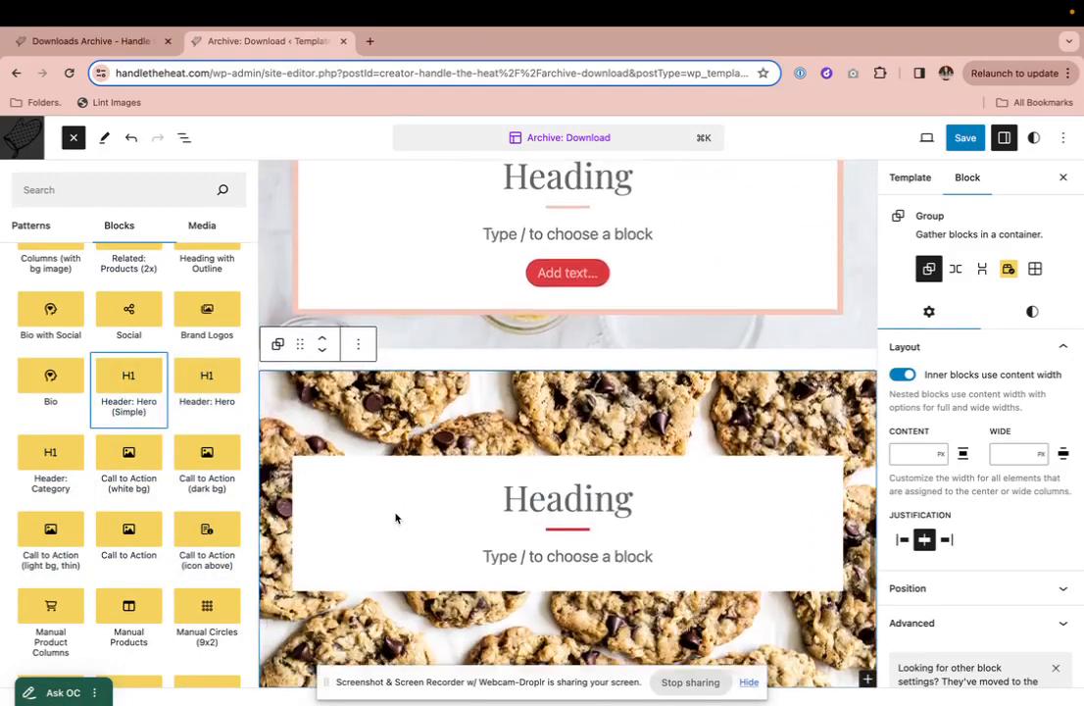
Change the heading of the icon-above call to action from the inserted blocks to level H1.
scroll(395, 518, up, 10)
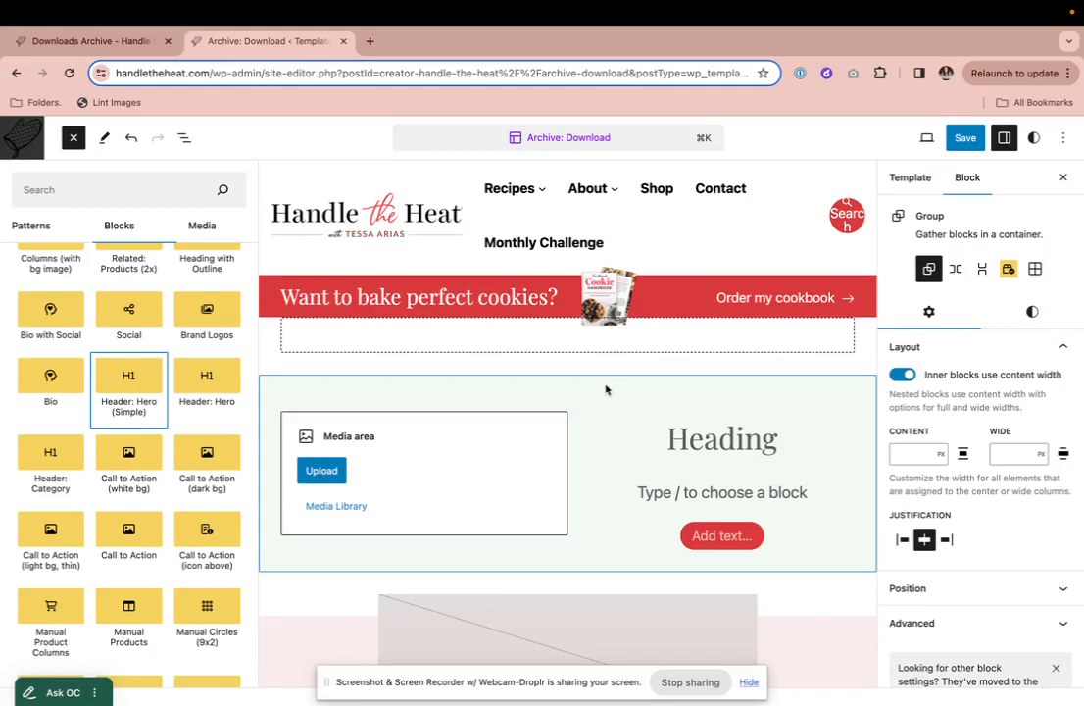
click(730, 443)
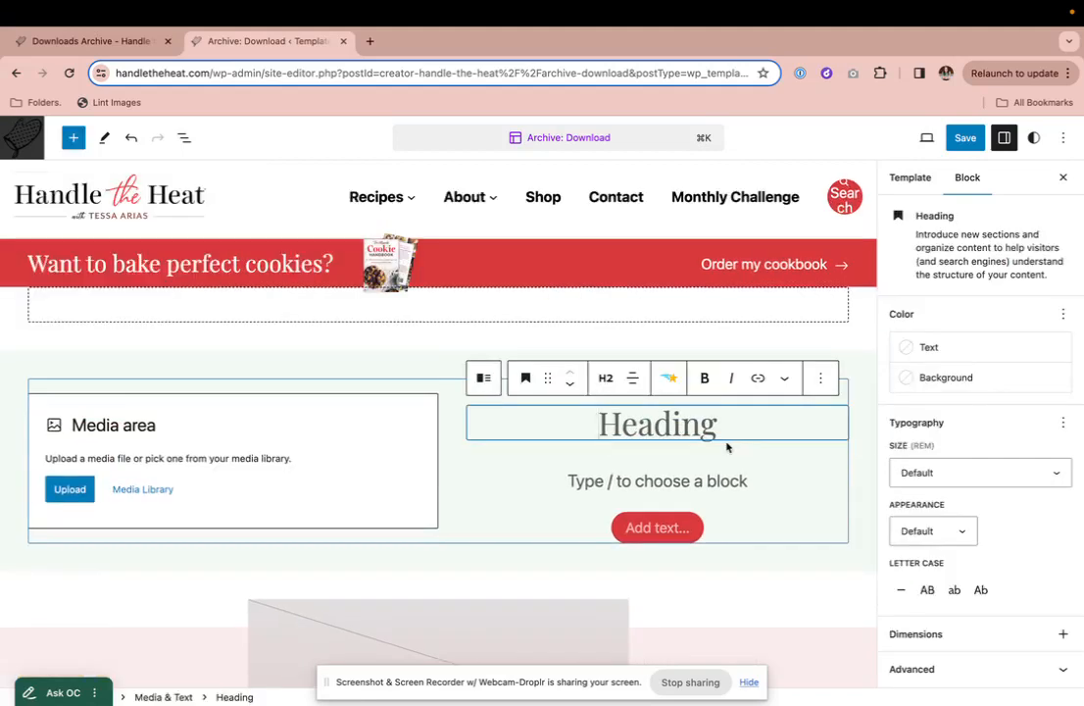
scroll(494, 481, down, 6)
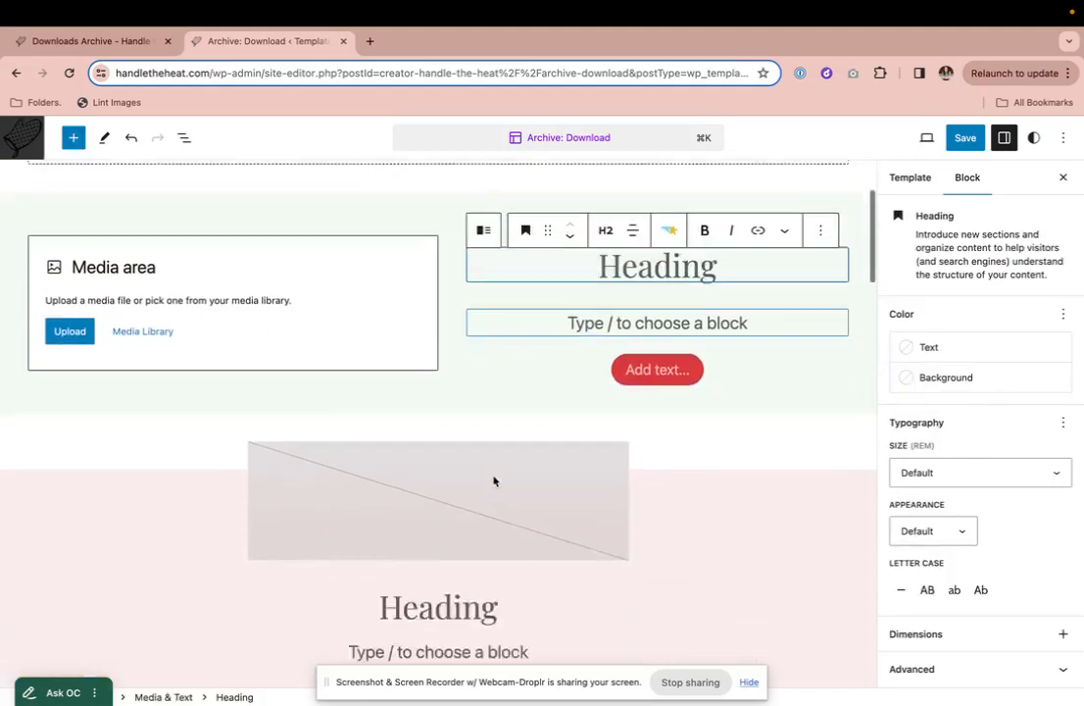
click(469, 474)
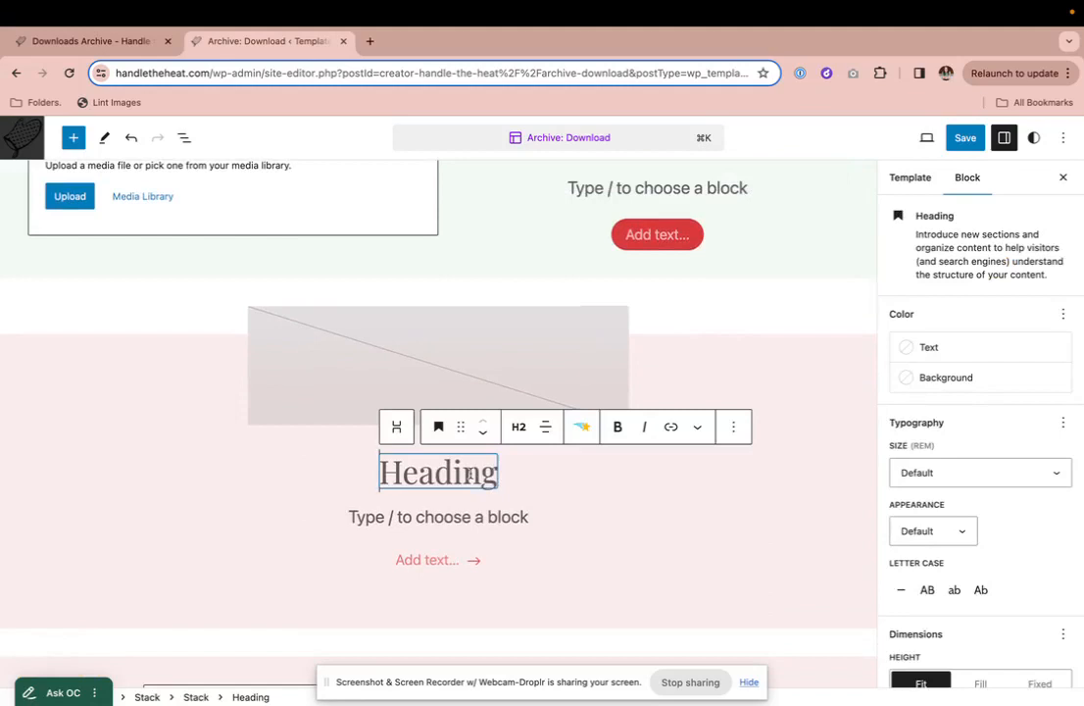
click(520, 429)
click(522, 454)
click(494, 466)
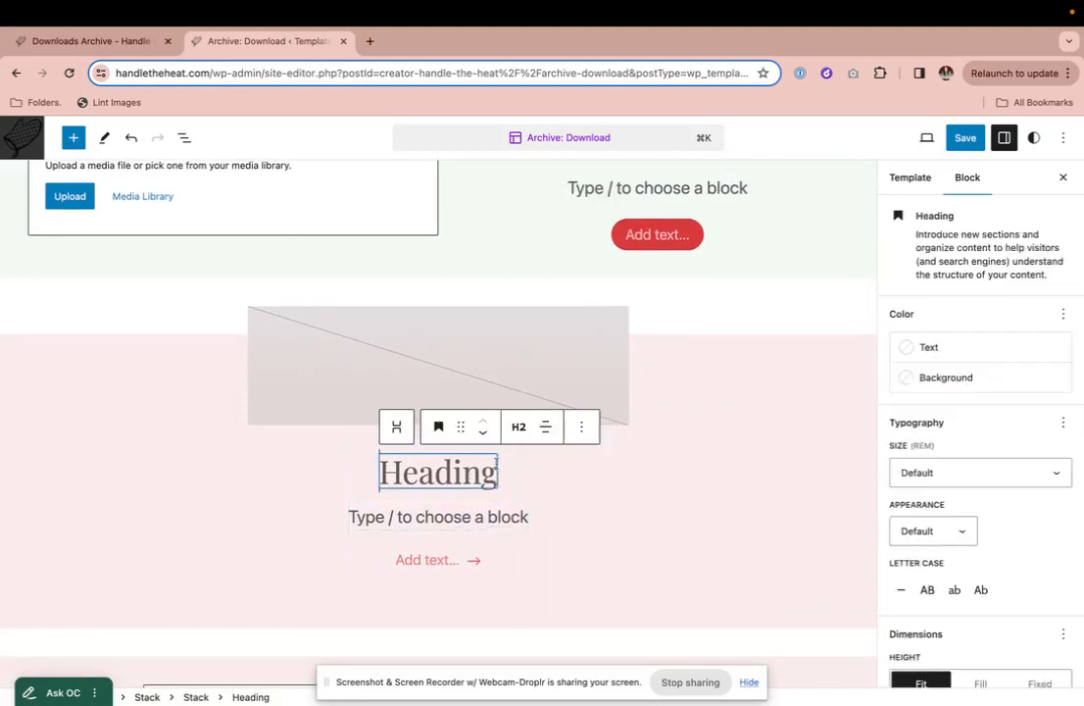
click(523, 426)
click(525, 474)
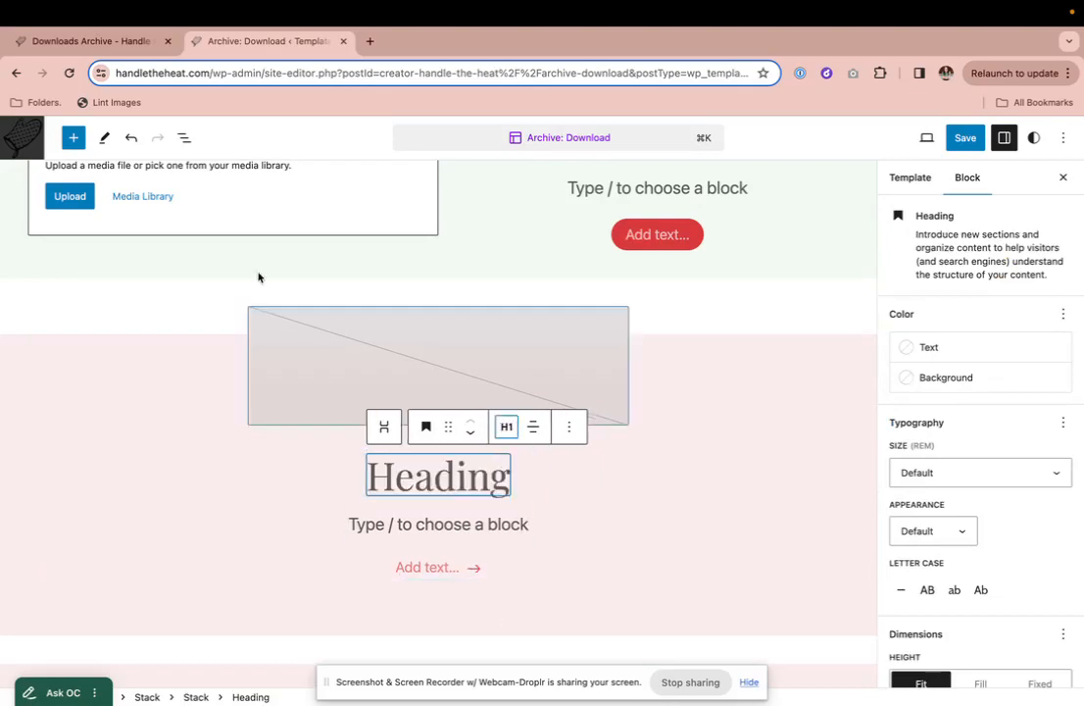
Delete the first four call to action groups below the empty Group, keeping the white background one.
click(183, 137)
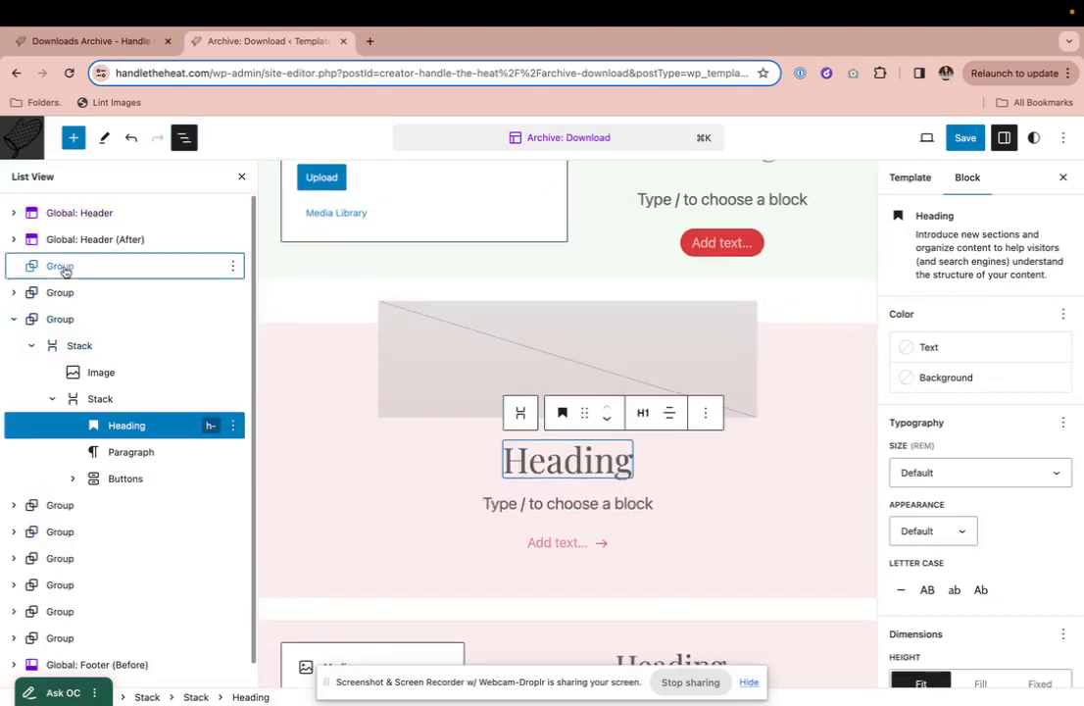
click(61, 292)
scroll(69, 367, down, 1)
click(90, 485)
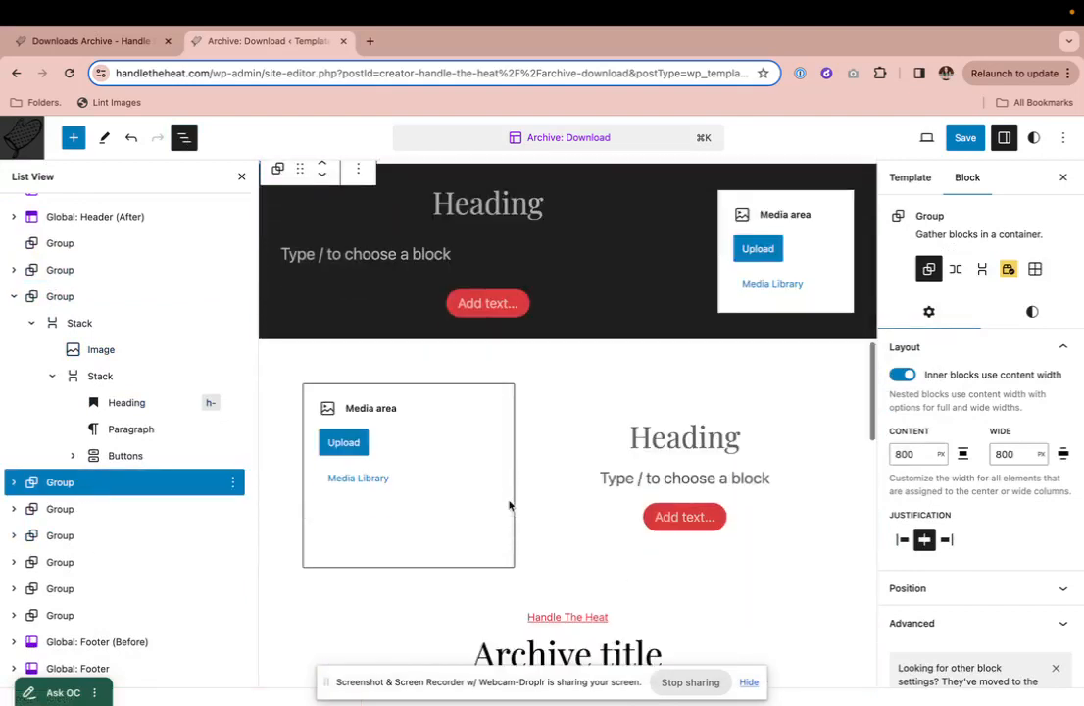
click(564, 477)
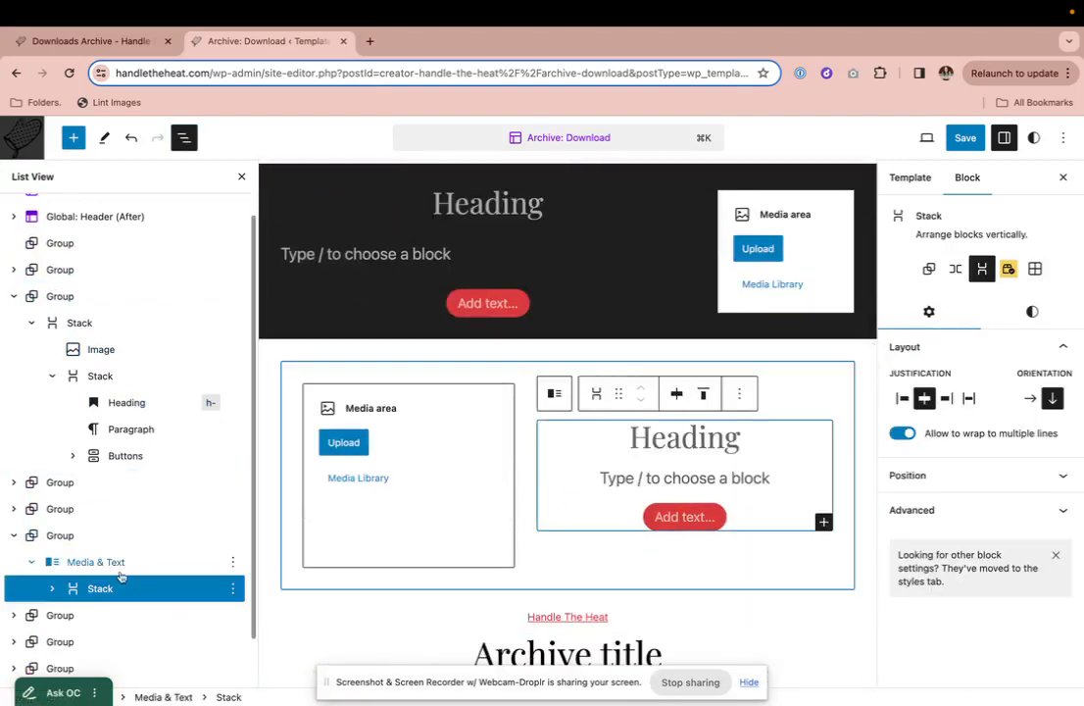
click(67, 508)
shift+click(63, 272)
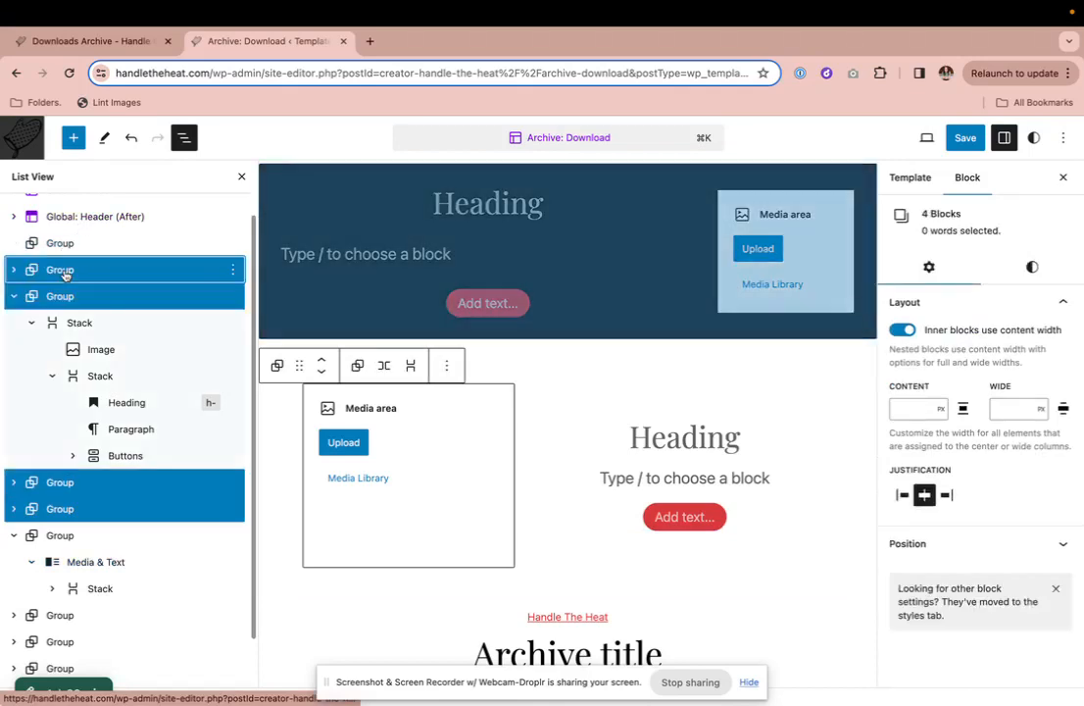
click(63, 274)
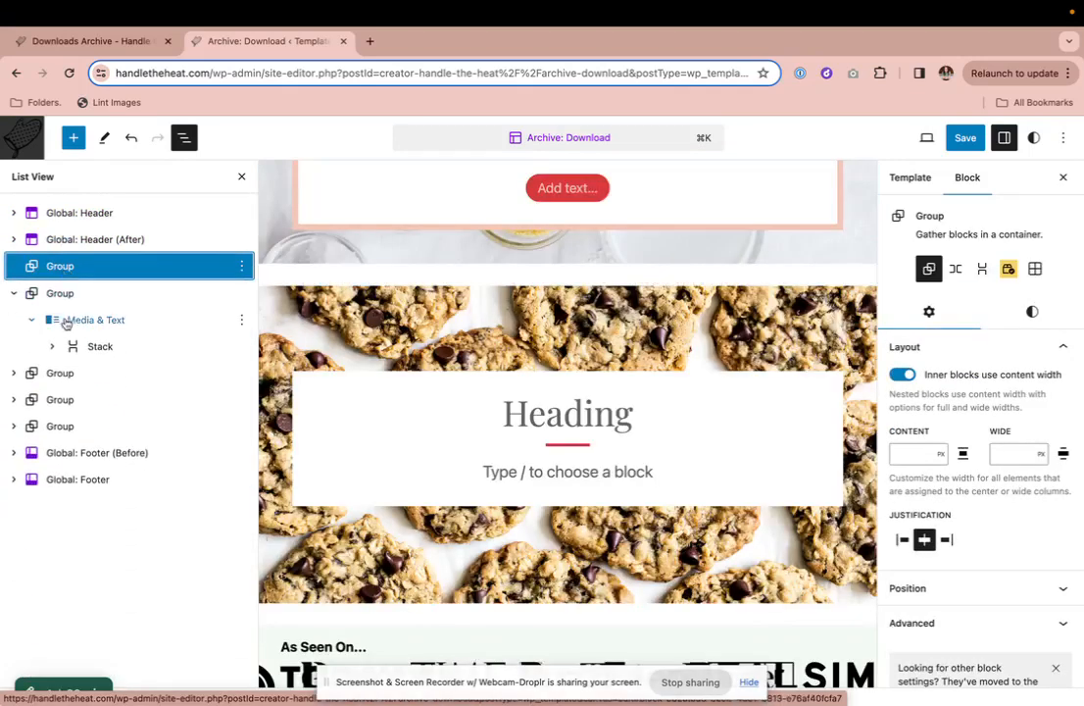
Delete the three header groups below the white background call to action.
click(59, 377)
shift+click(58, 425)
key(Delete)
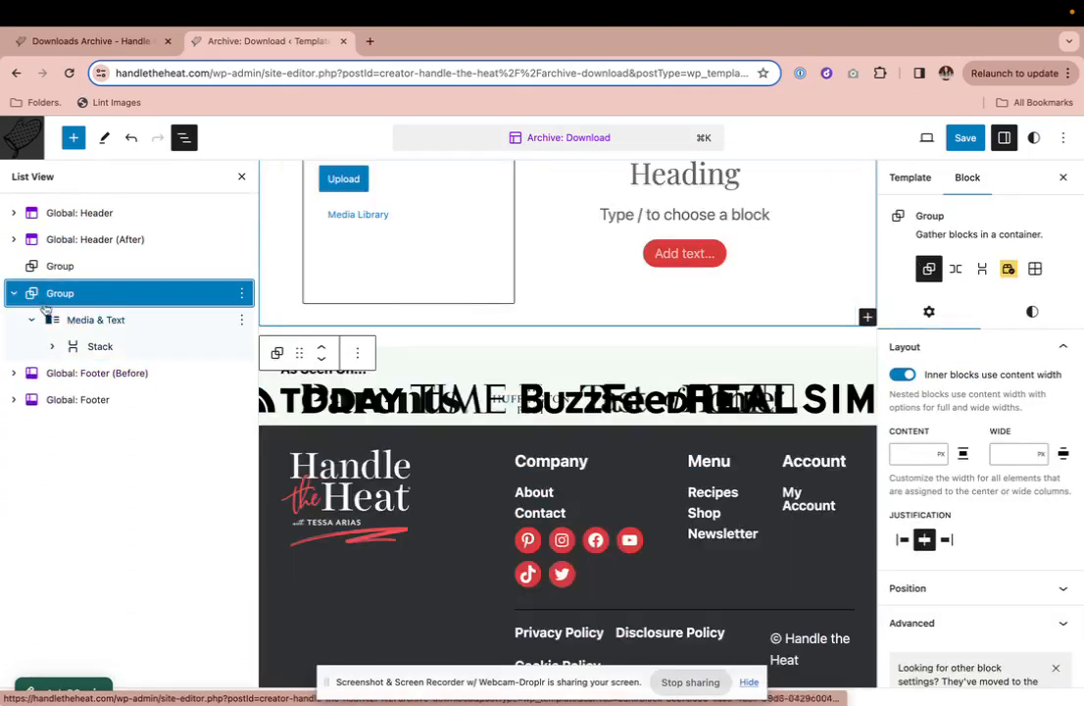
Move the white background call to action into the empty Group, and delete it from there.
drag(48, 294, 71, 274)
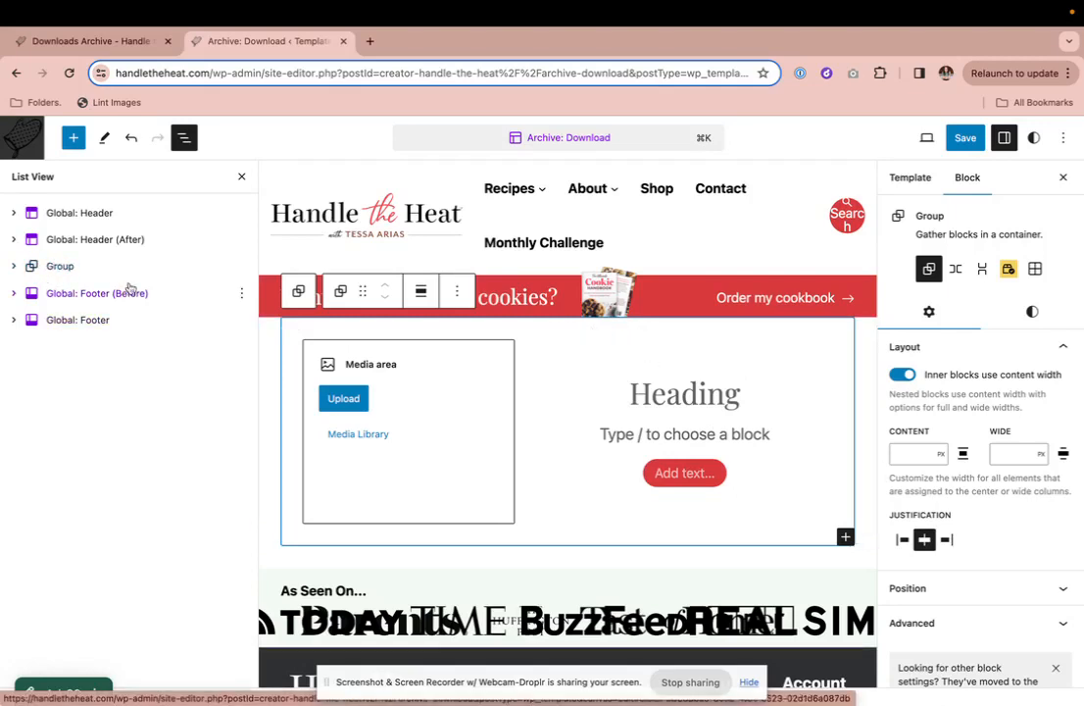
click(585, 428)
click(466, 339)
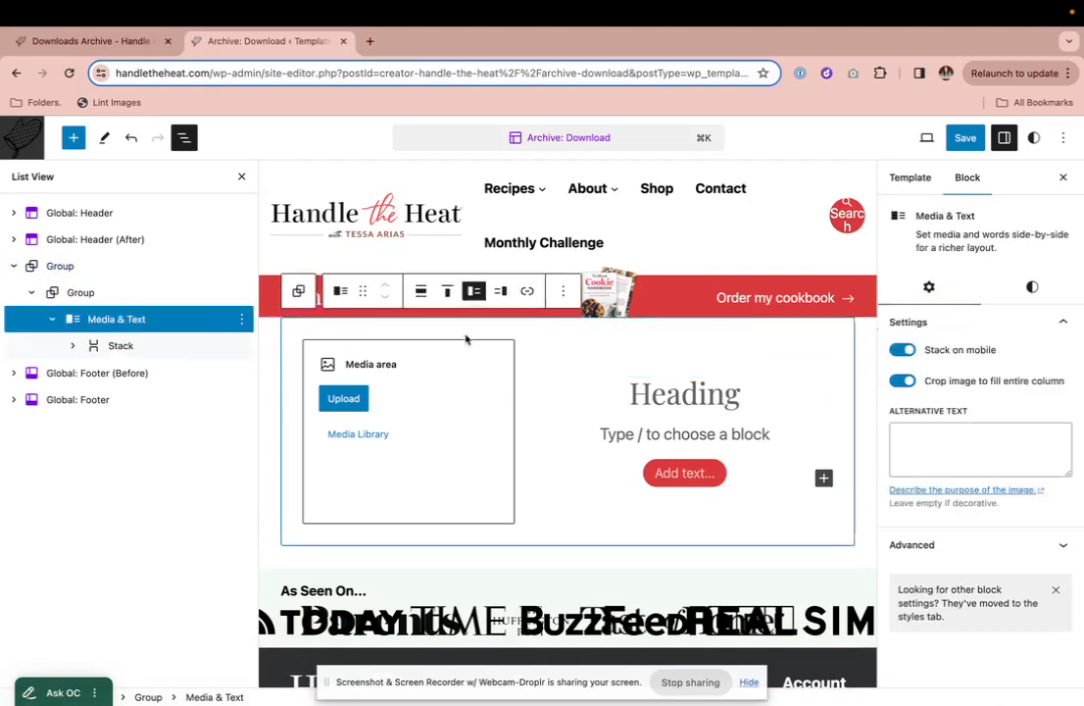
click(64, 294)
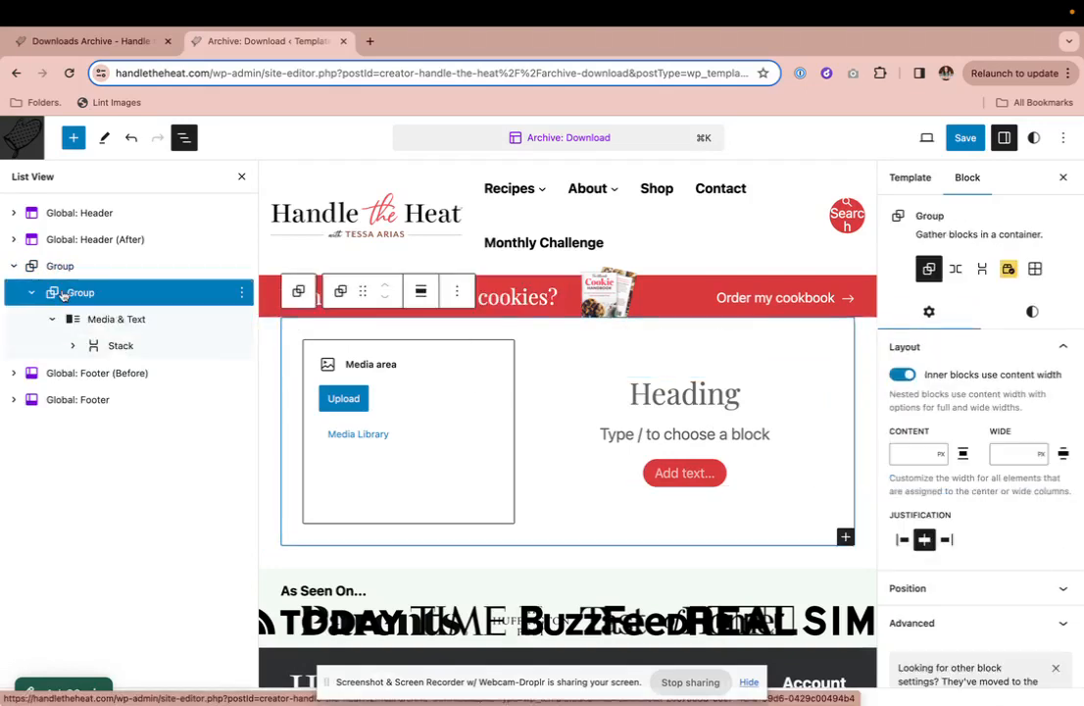
key(BackSpace)
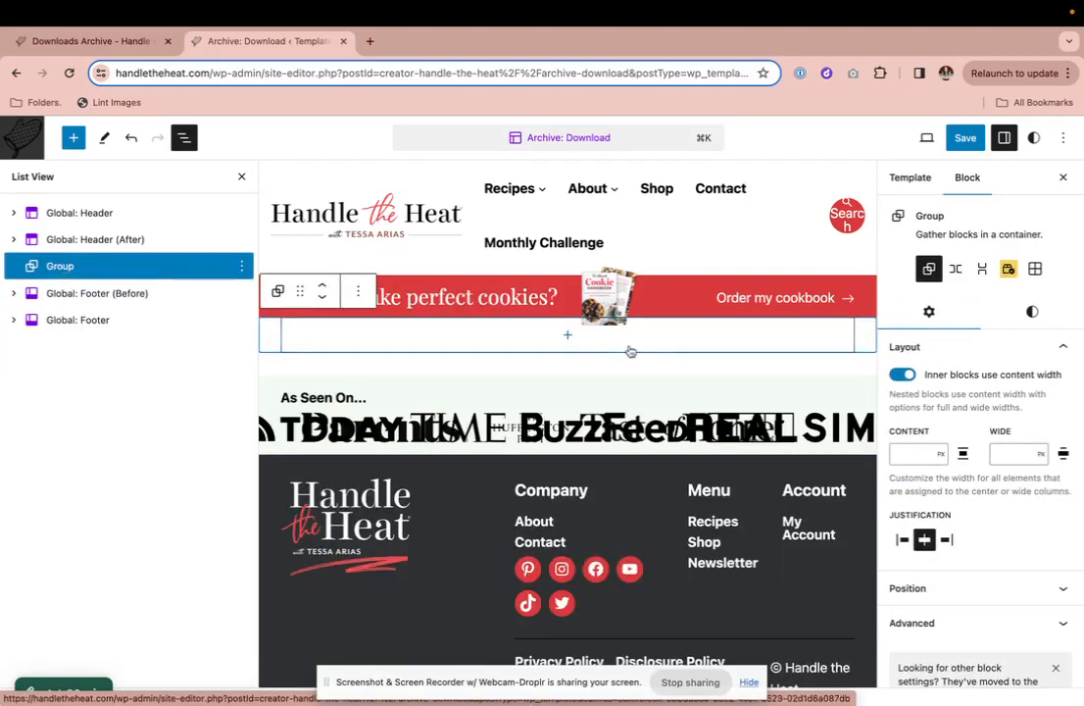
Search for "head" and insert the Header: Category block inside the empty Group.
click(567, 335)
text(head)
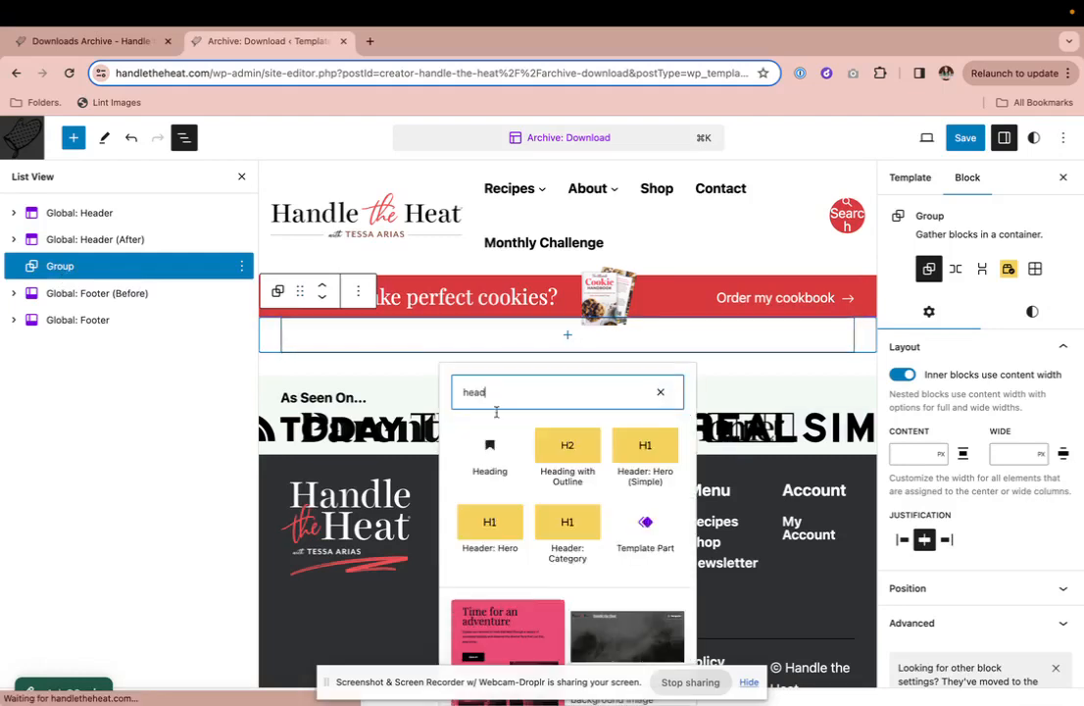
click(565, 546)
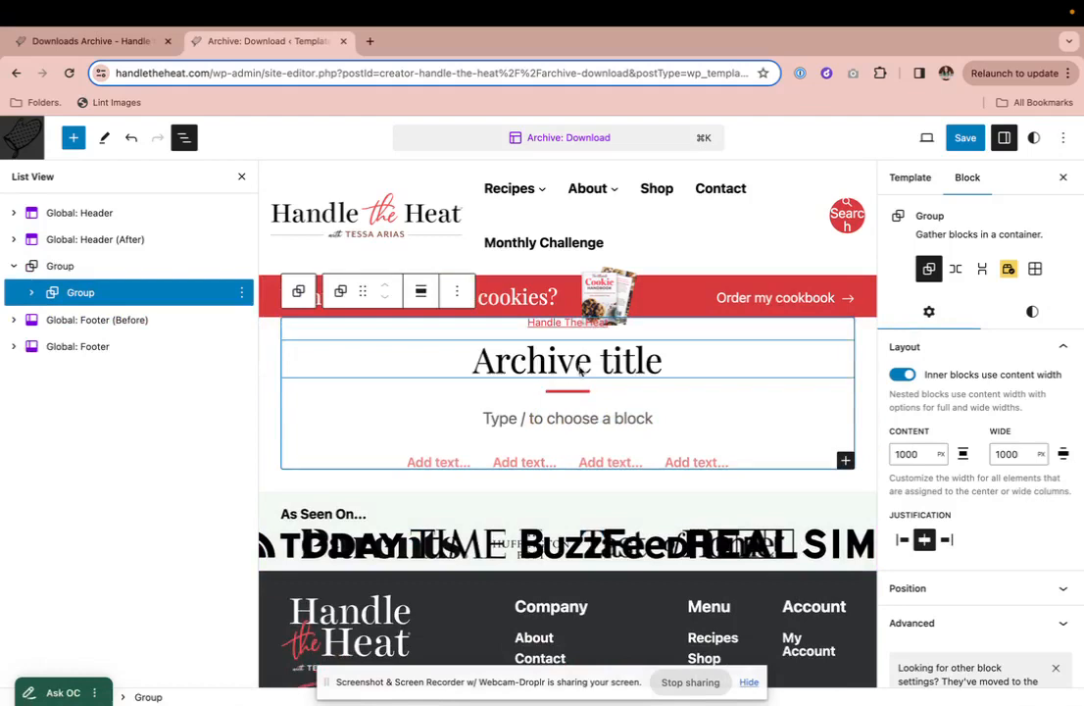
Reset the margin of the outer Group to its default.
click(143, 263)
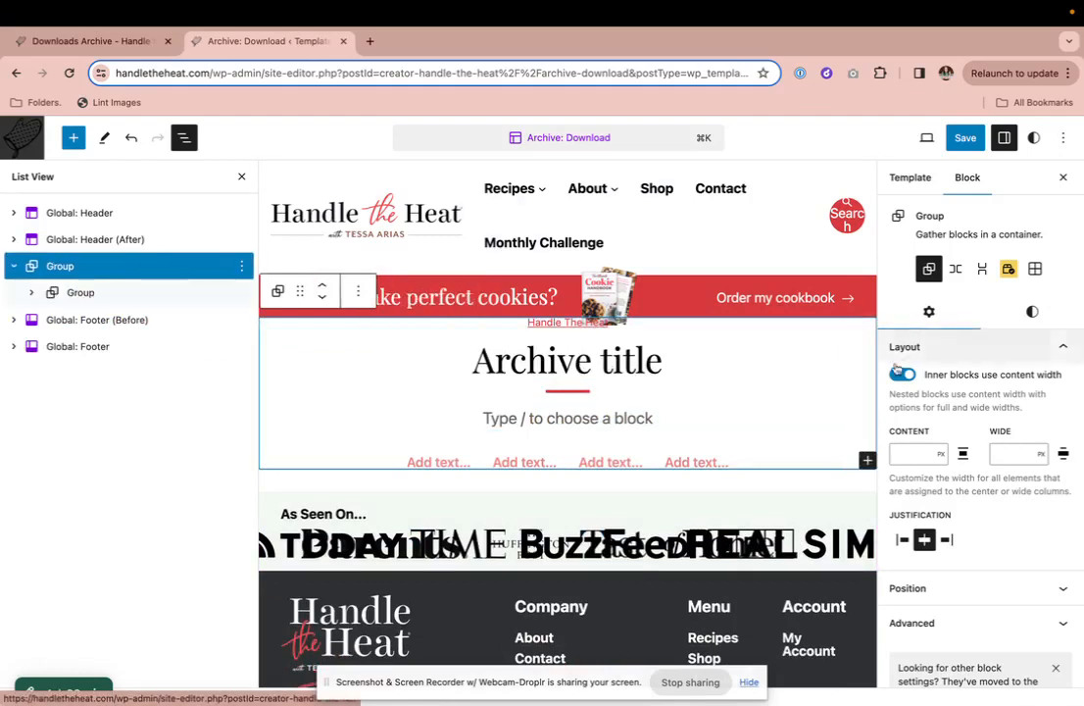
click(1032, 312)
scroll(1013, 496, down, 5)
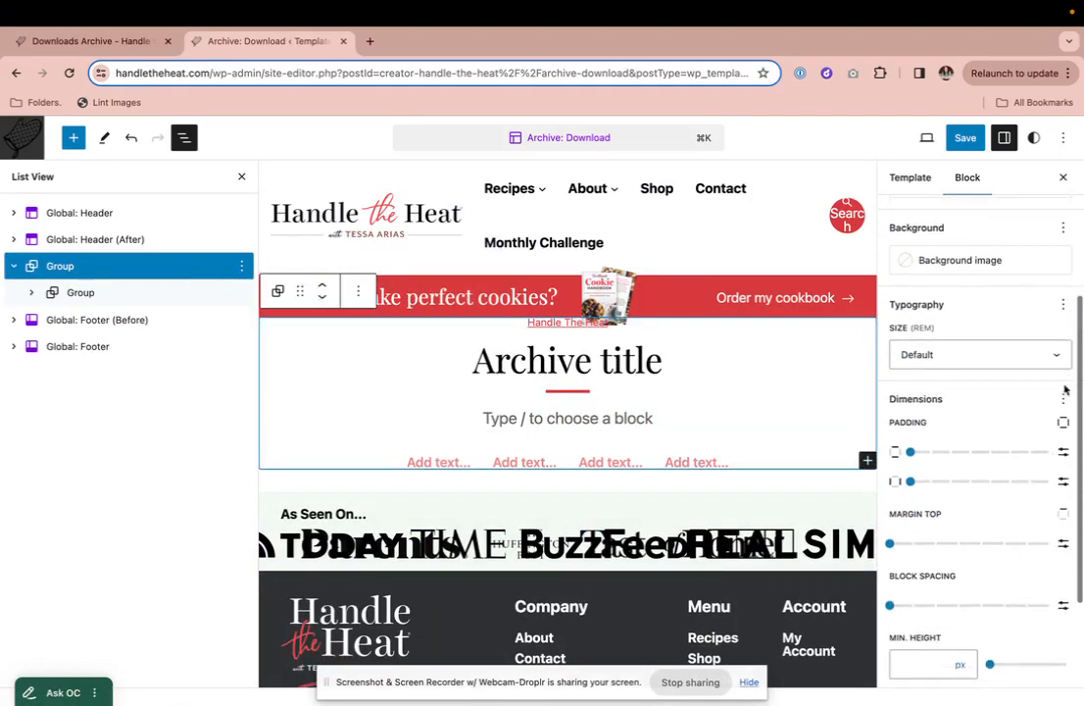
click(1063, 398)
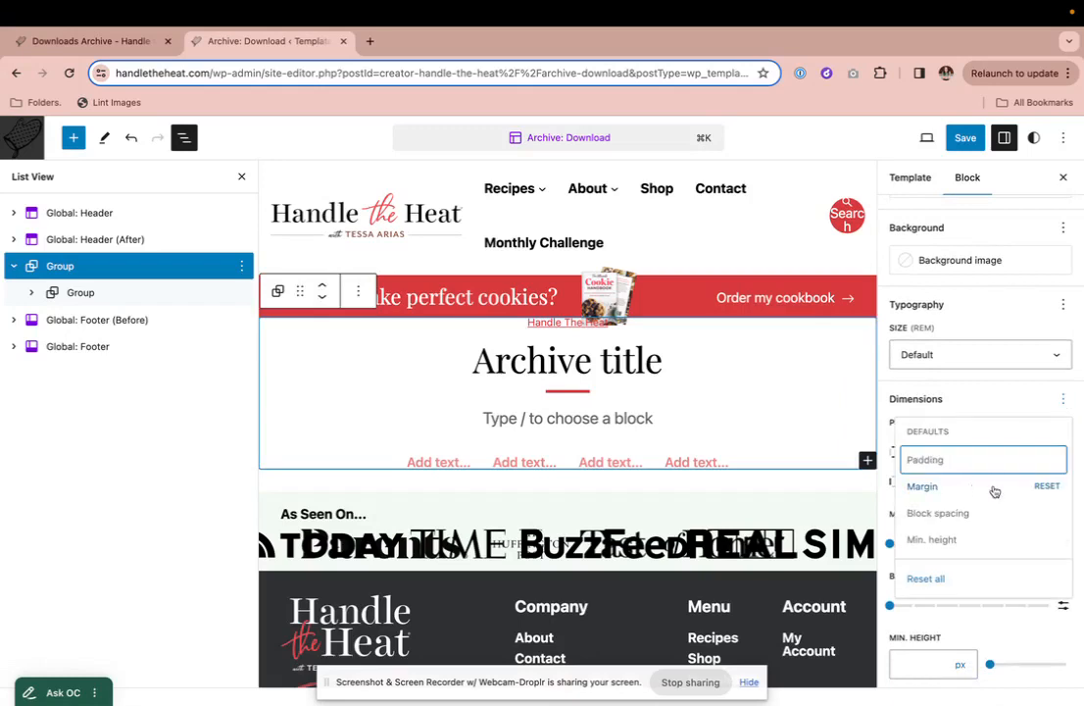
click(1045, 487)
Add a paragraph reading "Downloadable Resources" directly below the archive title.
click(595, 396)
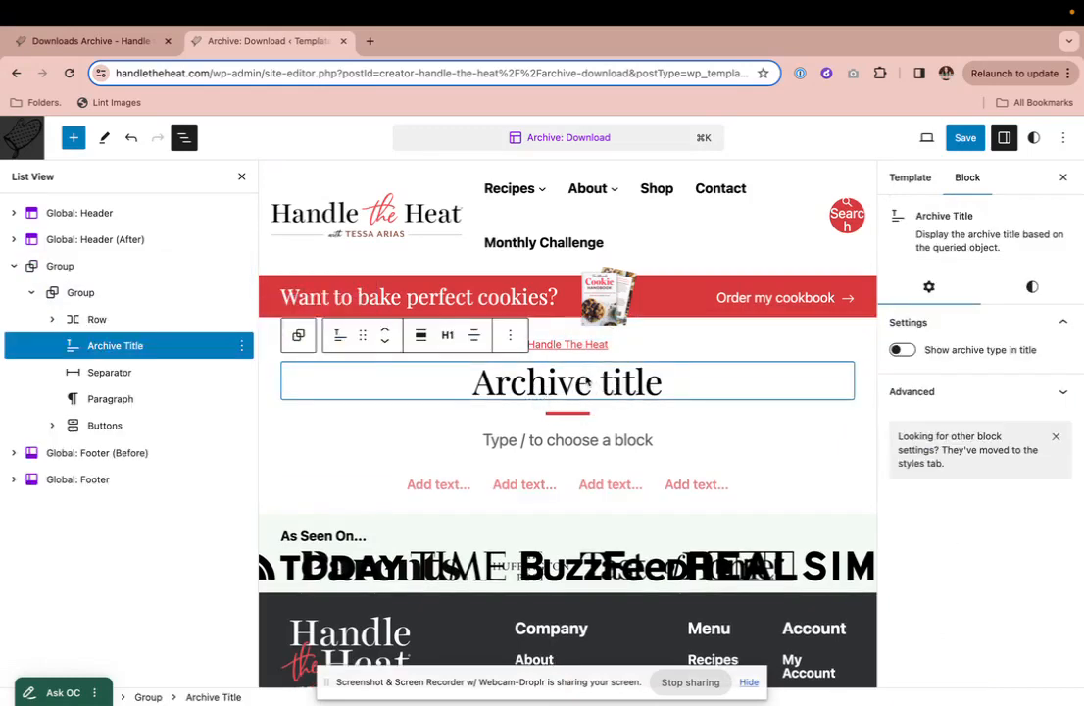
key(Return)
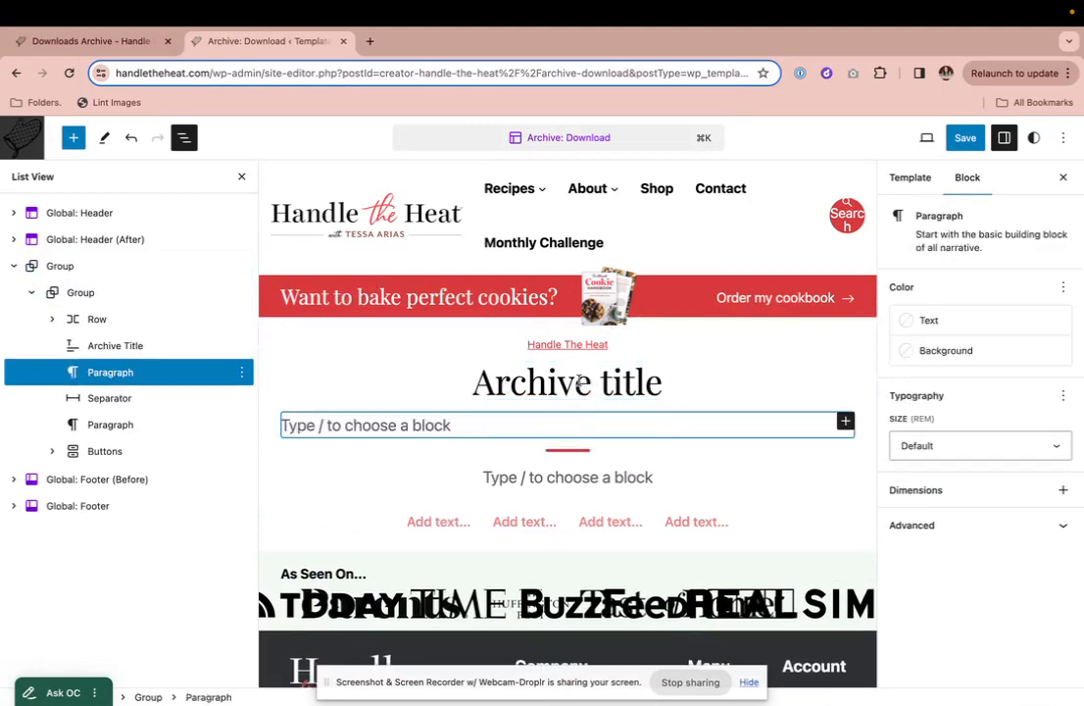
text(Downloadable Resources)
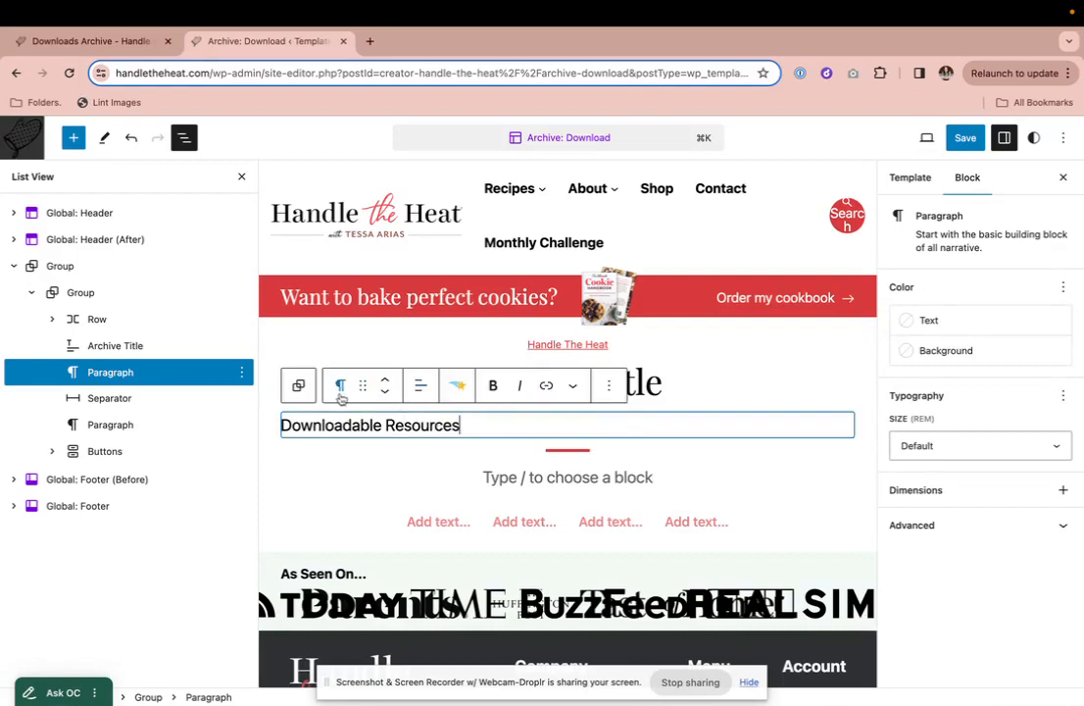
Convert the "Downloadable Resources" paragraph to a centred H1 heading.
click(340, 390)
click(364, 453)
click(446, 385)
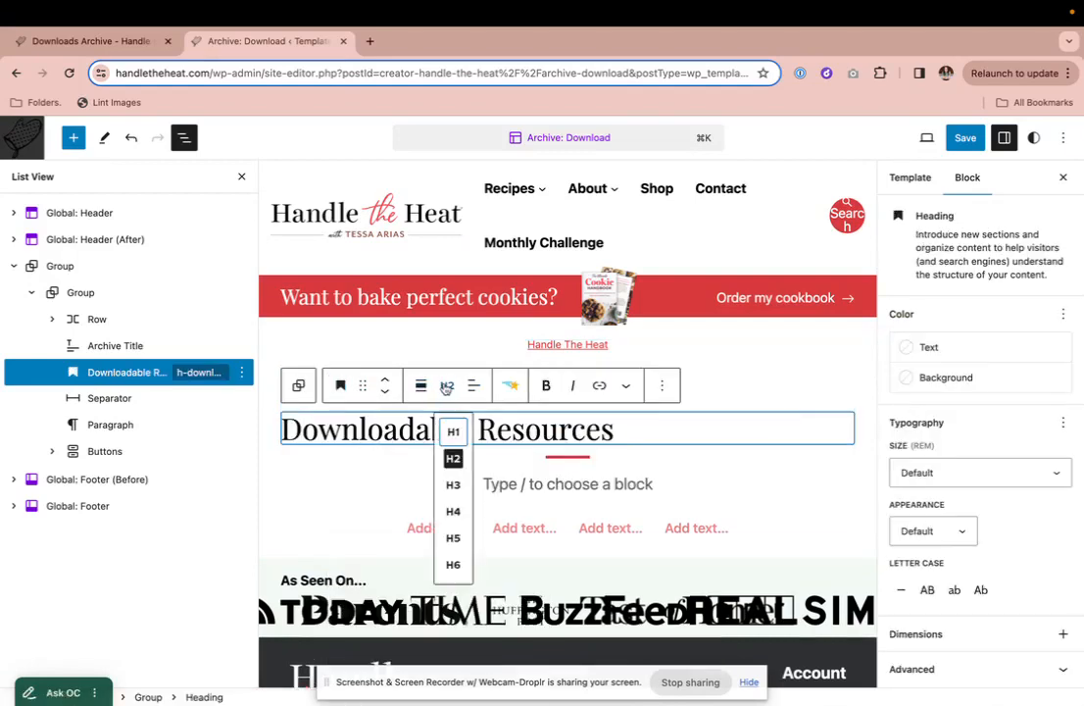
click(454, 432)
click(474, 385)
click(526, 458)
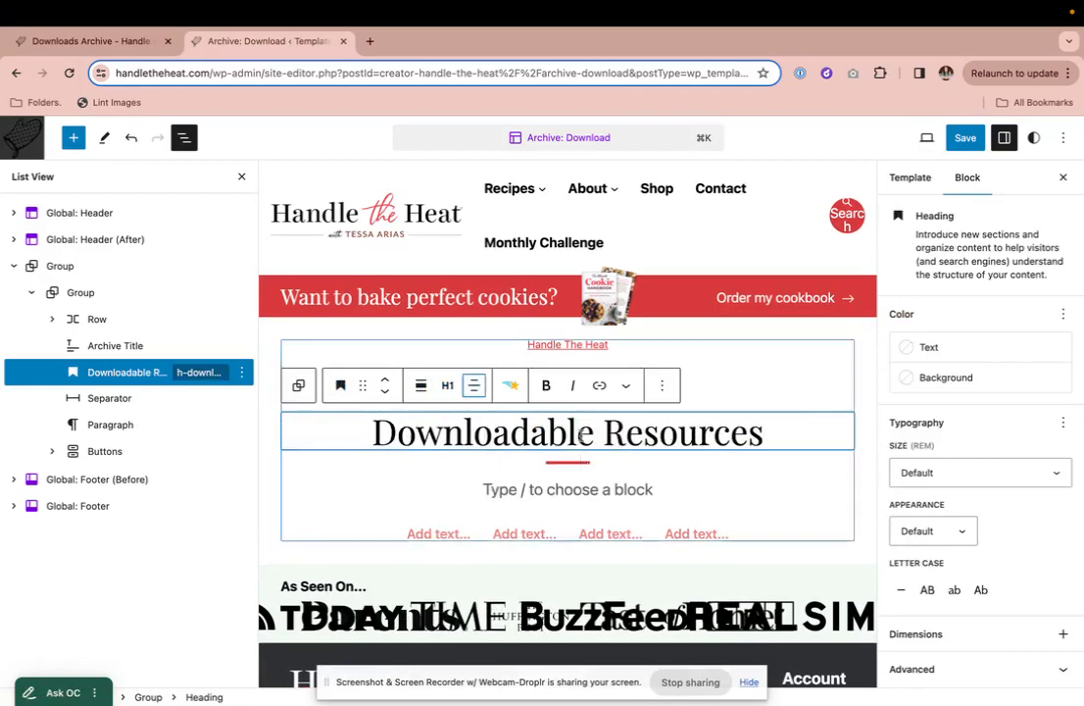
Delete the Archive Title block and the empty paragraph below the separator.
click(759, 397)
key(BackSpace)
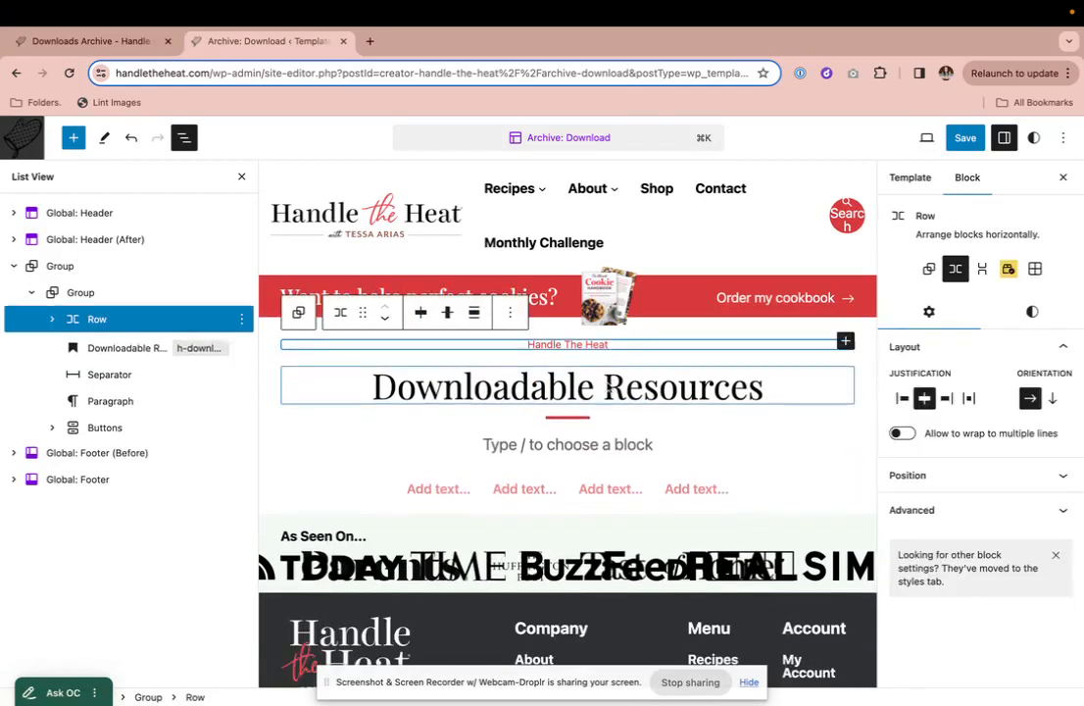
click(586, 441)
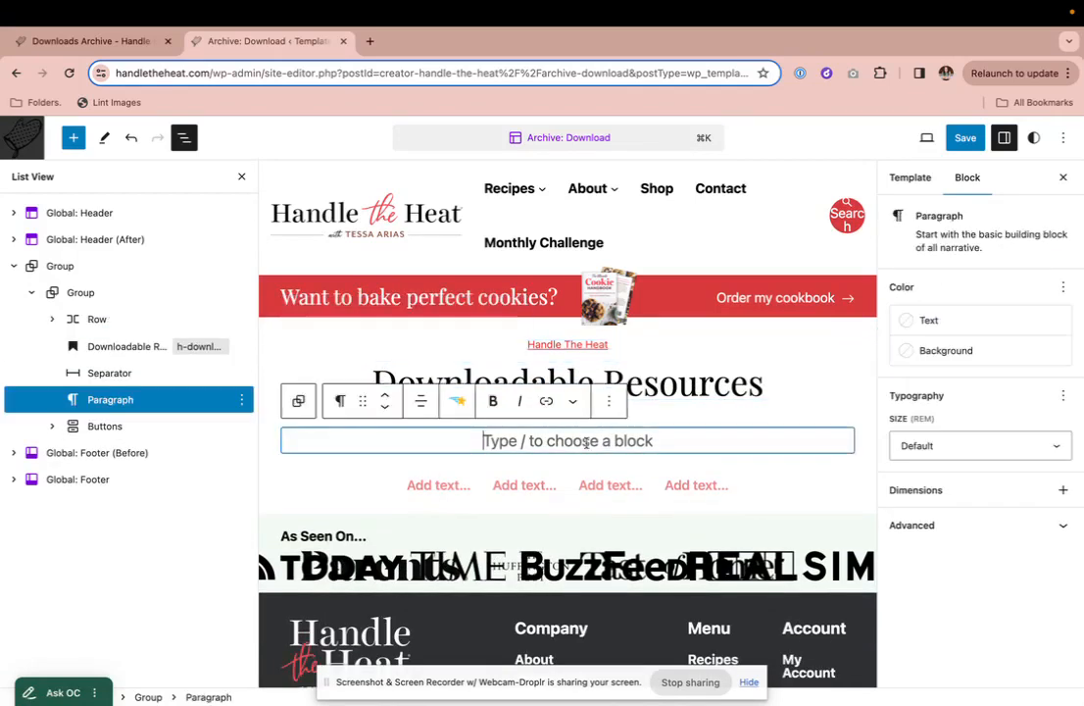
key(BackSpace)
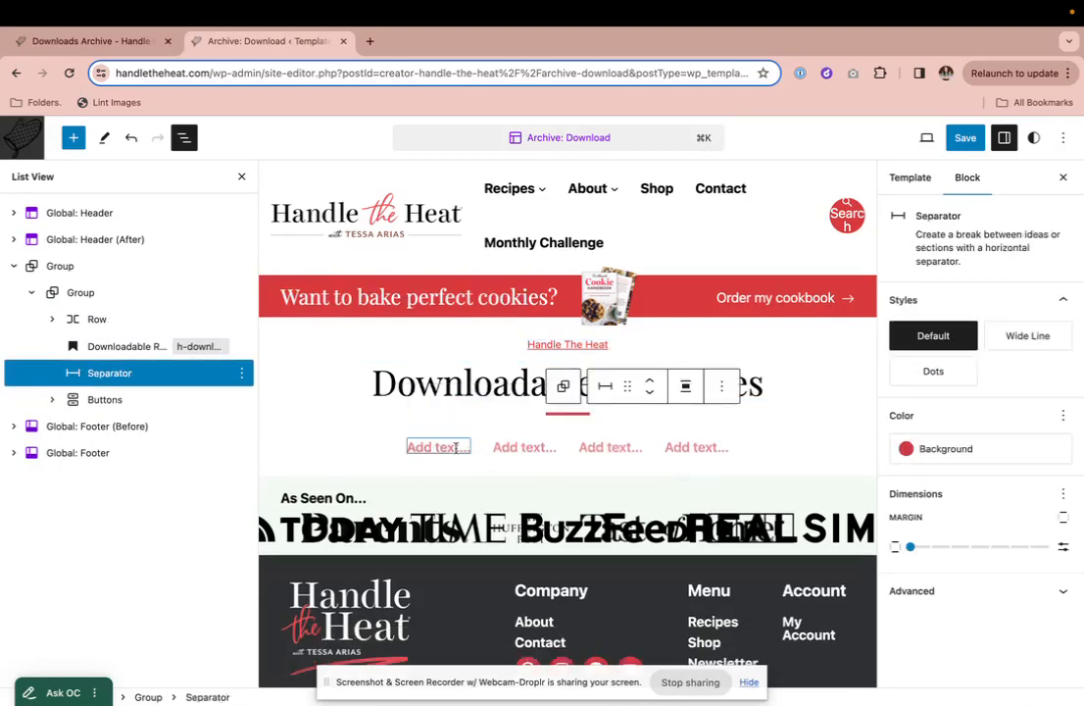
Label the first two buttons below the separator "Most Popular" and "Guides".
click(418, 447)
text(Most Popular)
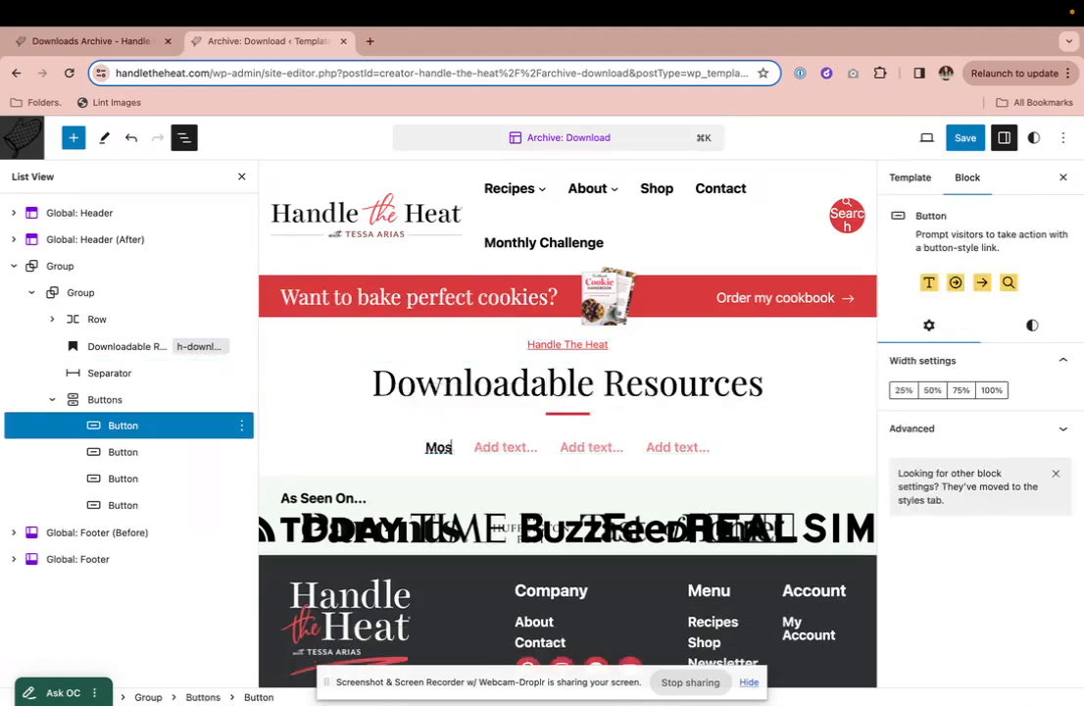
click(530, 447)
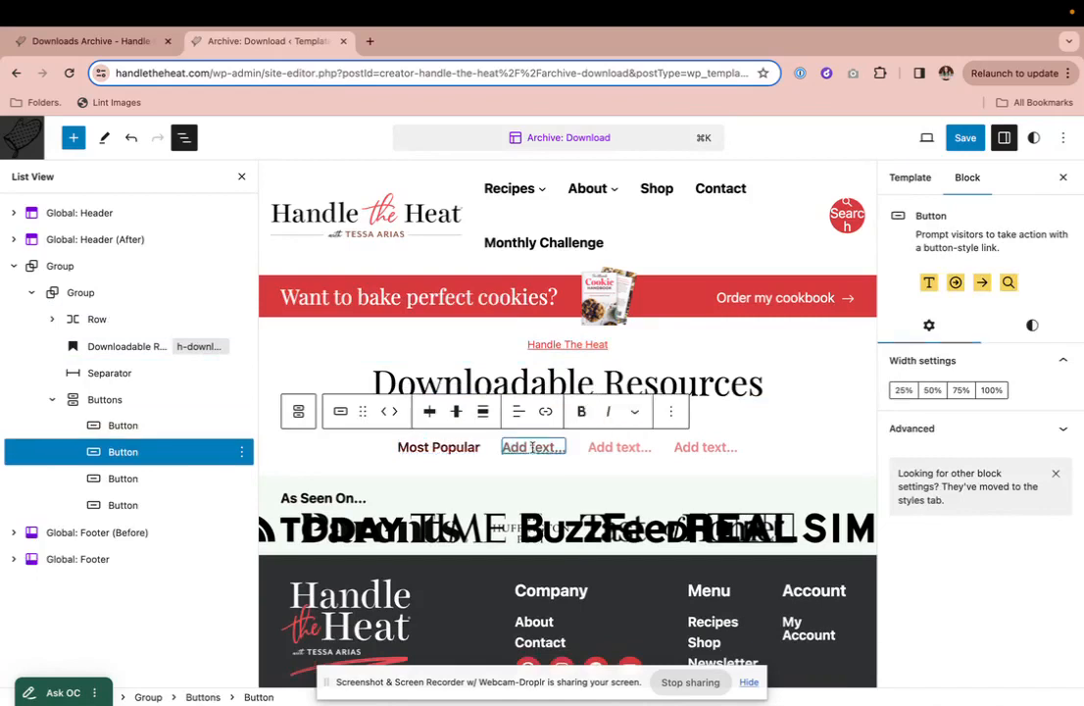
text(Guides)
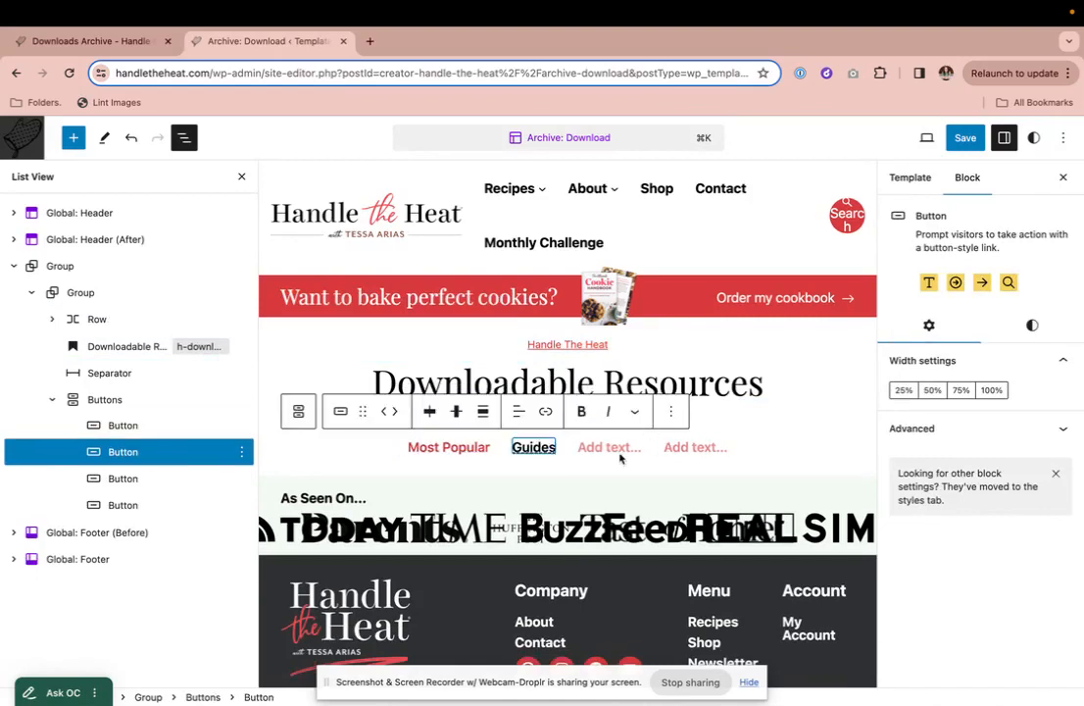
Delete the two remaining unlabelled buttons after "Guides".
click(613, 447)
shift+click(683, 447)
key(Delete)
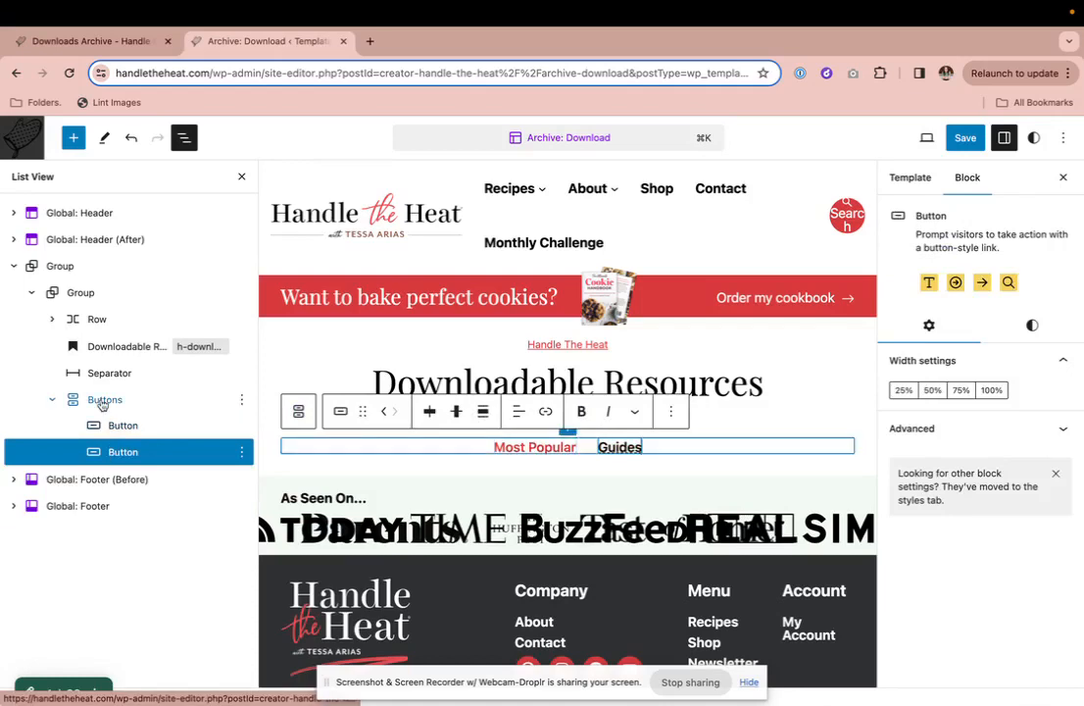
Add the Featured Posts (4-col) pattern below the "Most Popular" and "Guides" buttons inside the header group.
click(83, 293)
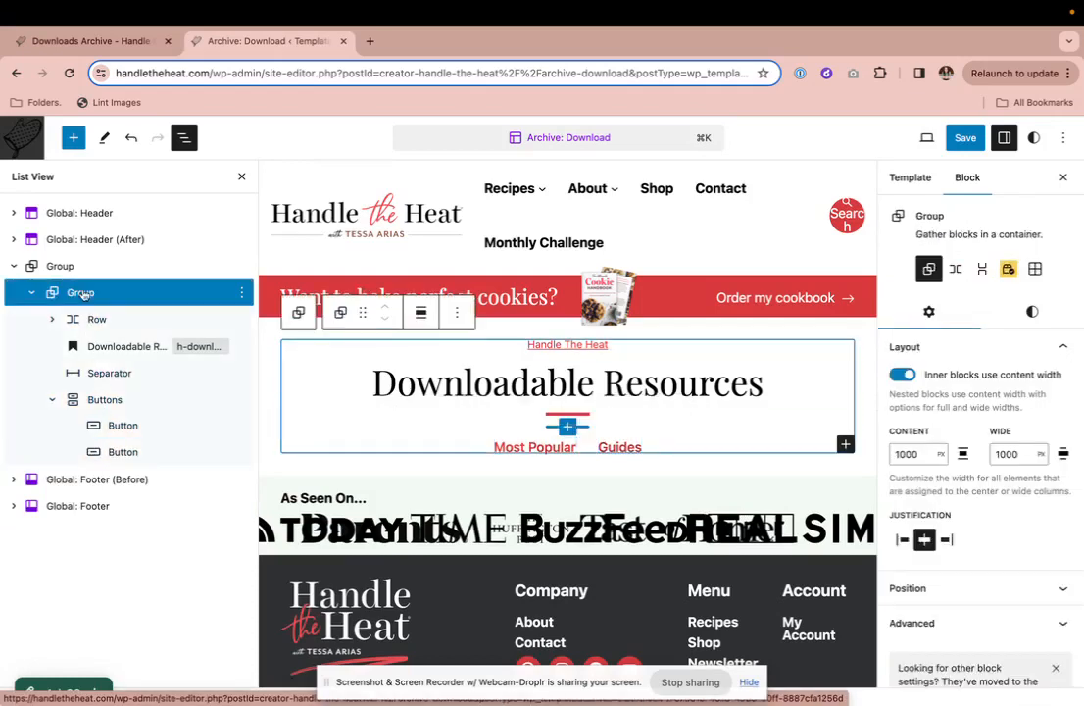
key(Return)
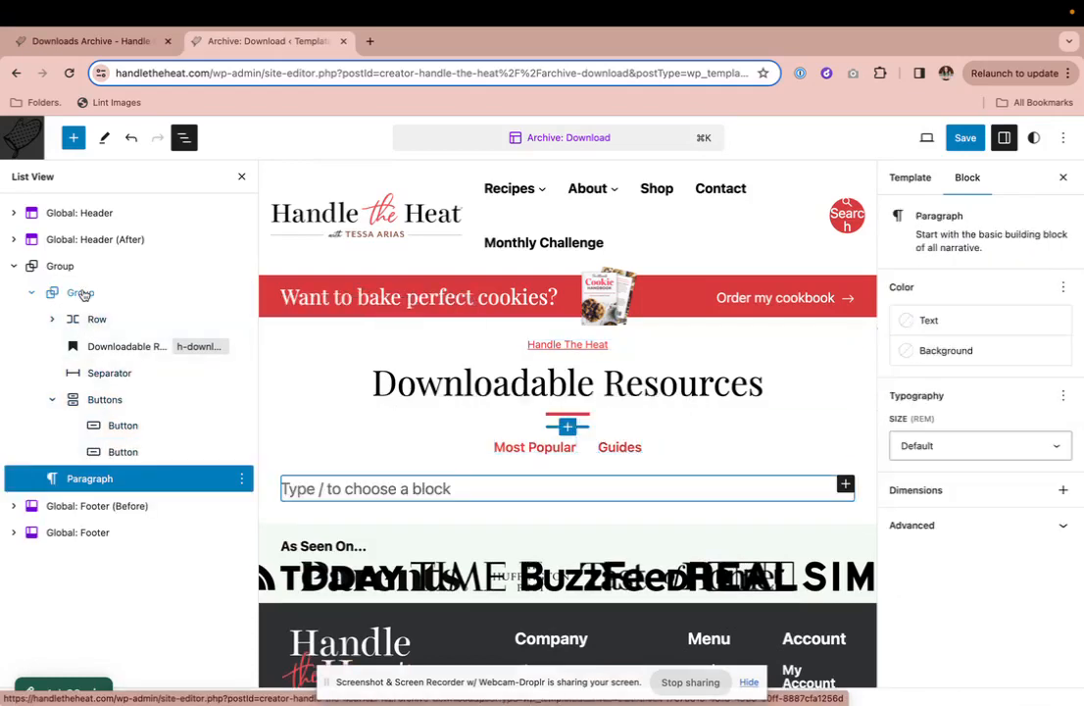
text(/)
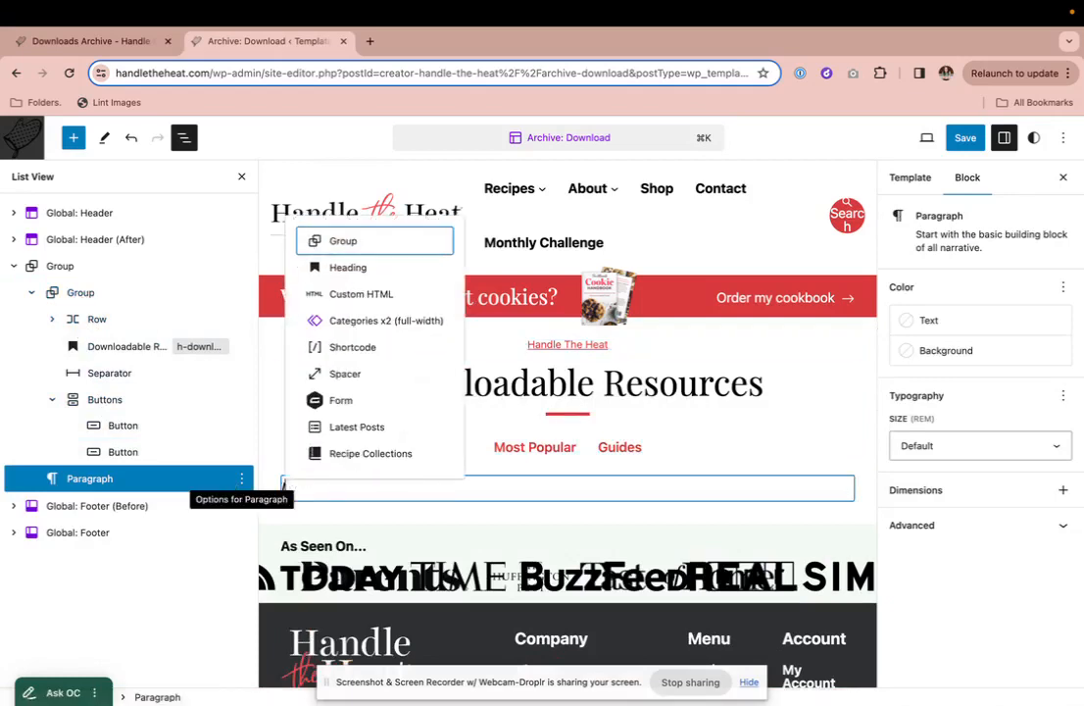
text(grid)
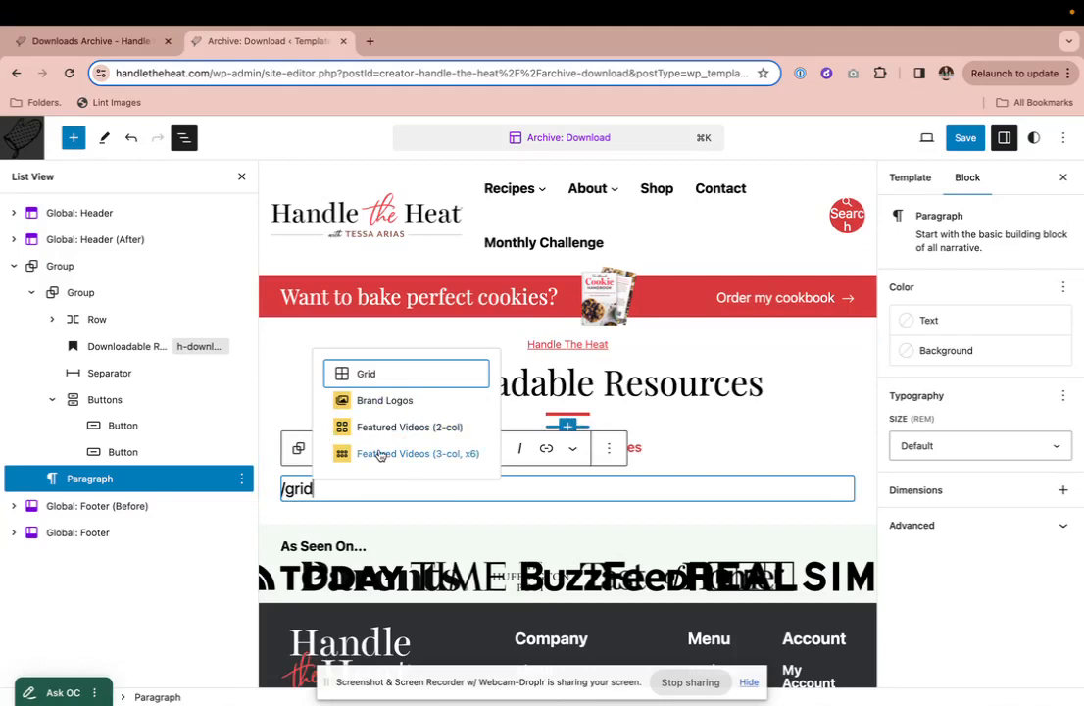
key(BackSpace)
key(BackSpace)
key(BackSpace)
key(BackSpace)
text(featured)
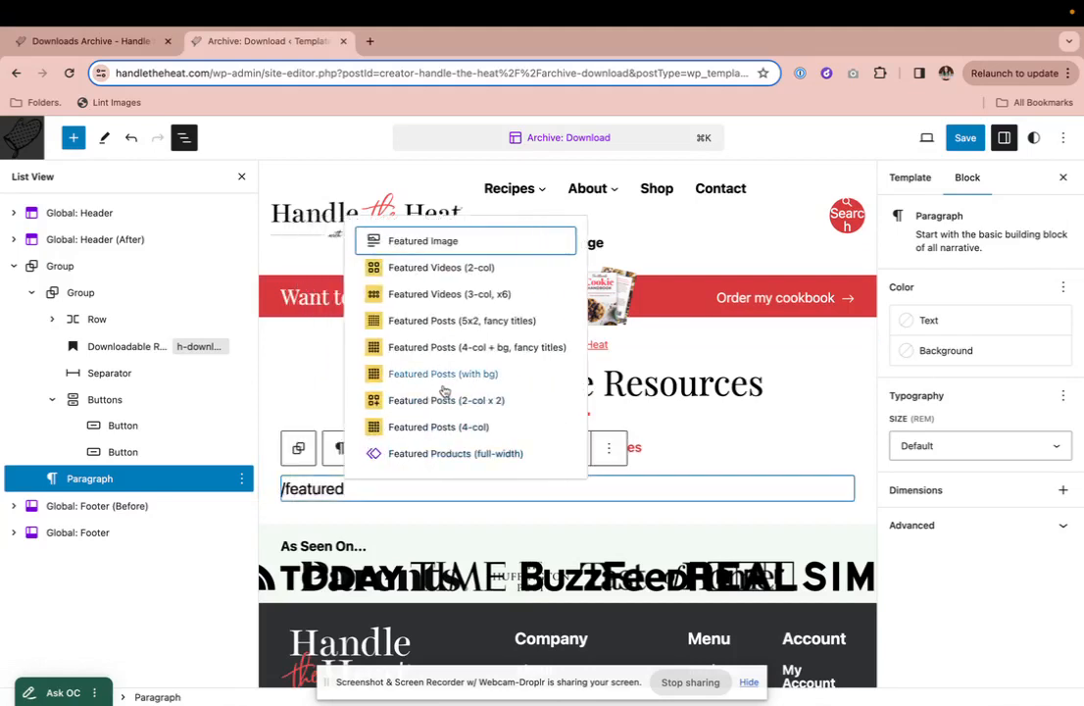
click(438, 427)
scroll(446, 490, down, 3)
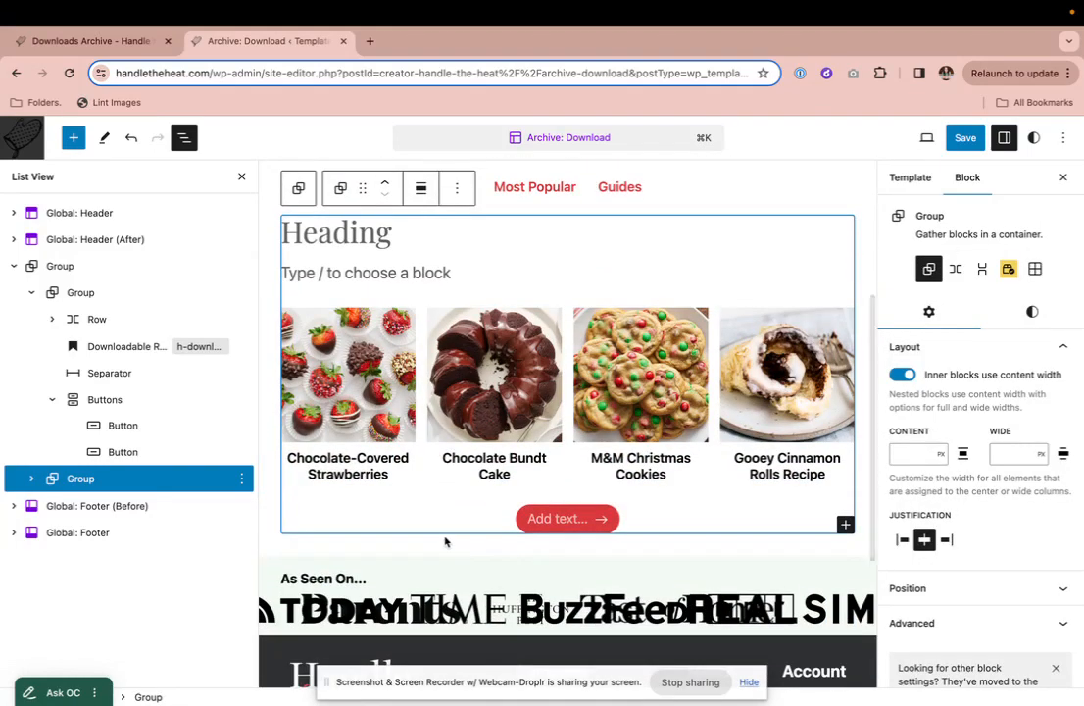
click(445, 537)
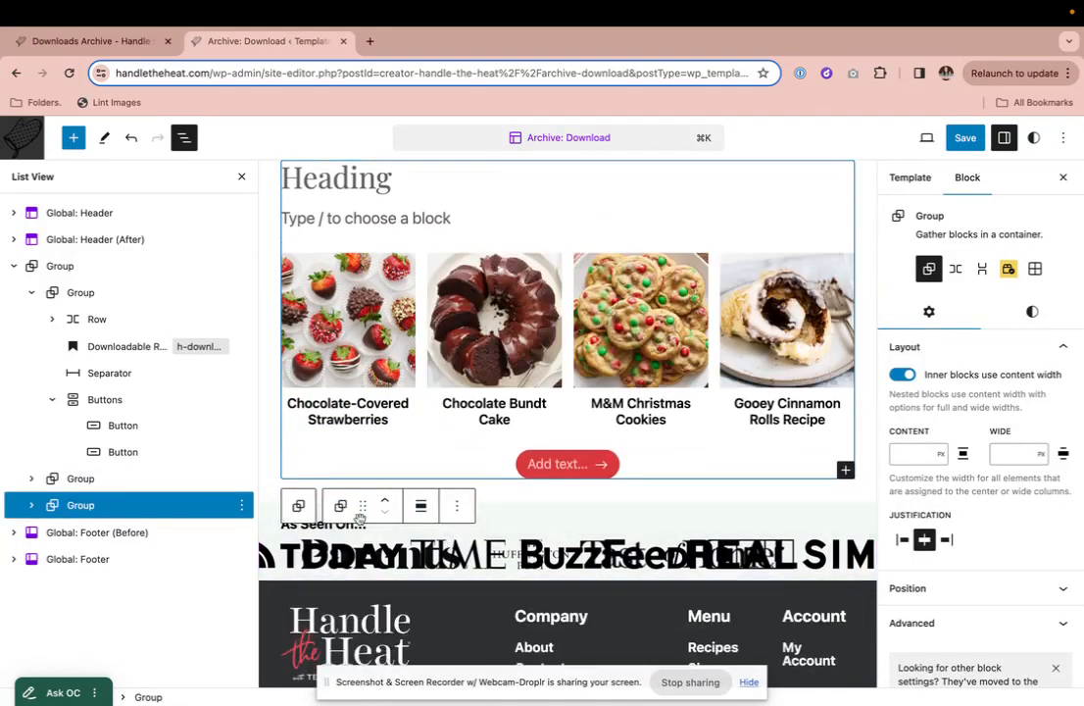
scroll(354, 365, up, 1)
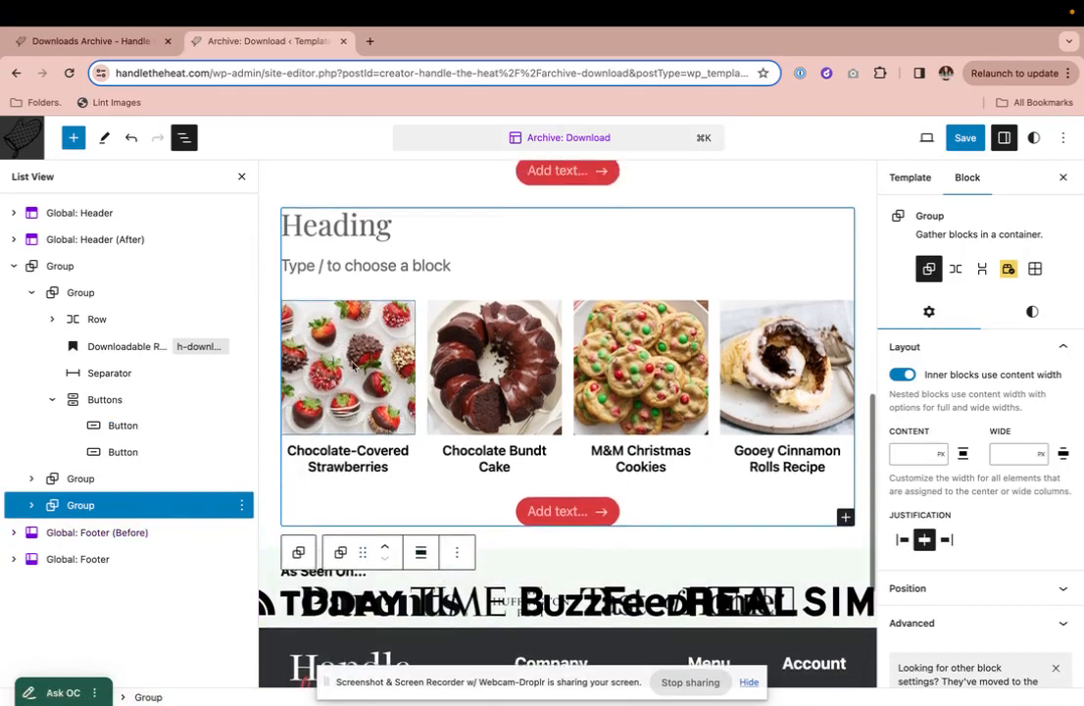
key(Delete)
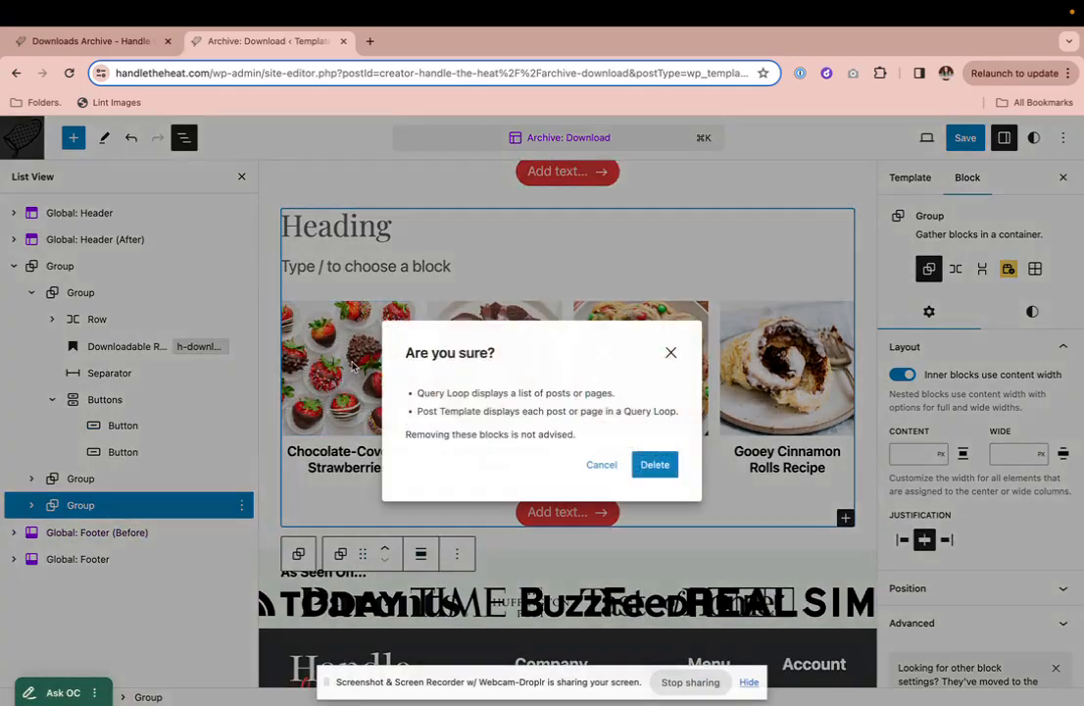
click(668, 466)
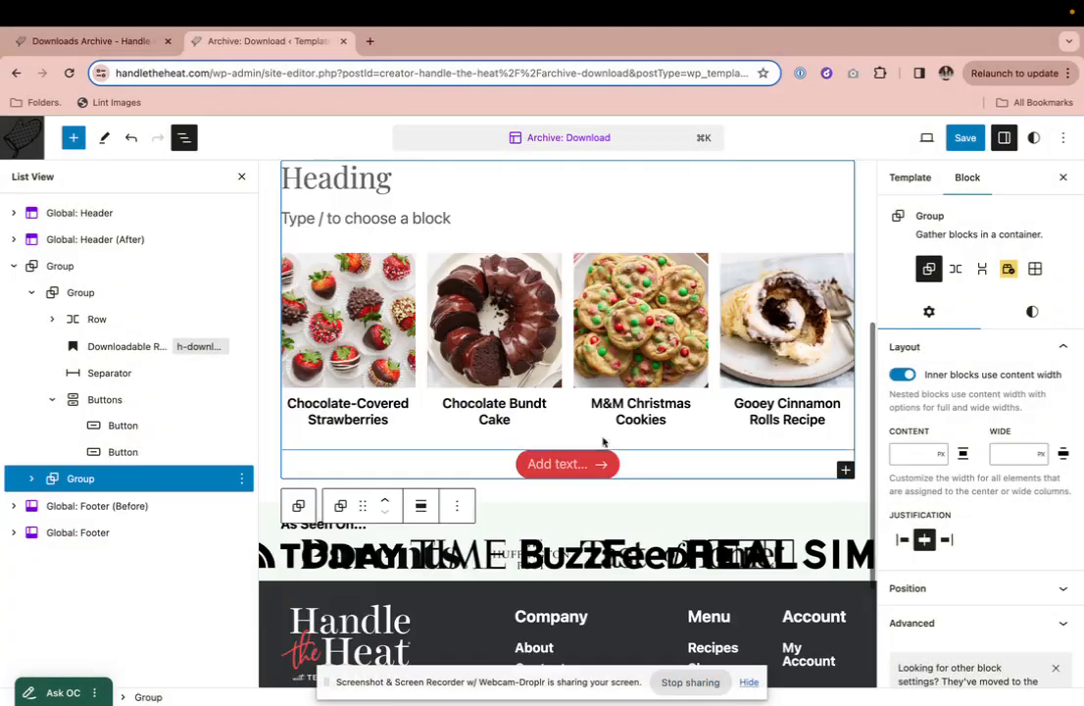
Add the Featured Posts (with bg) pattern below the four-column featured posts group.
click(77, 486)
key(Return)
text(/)
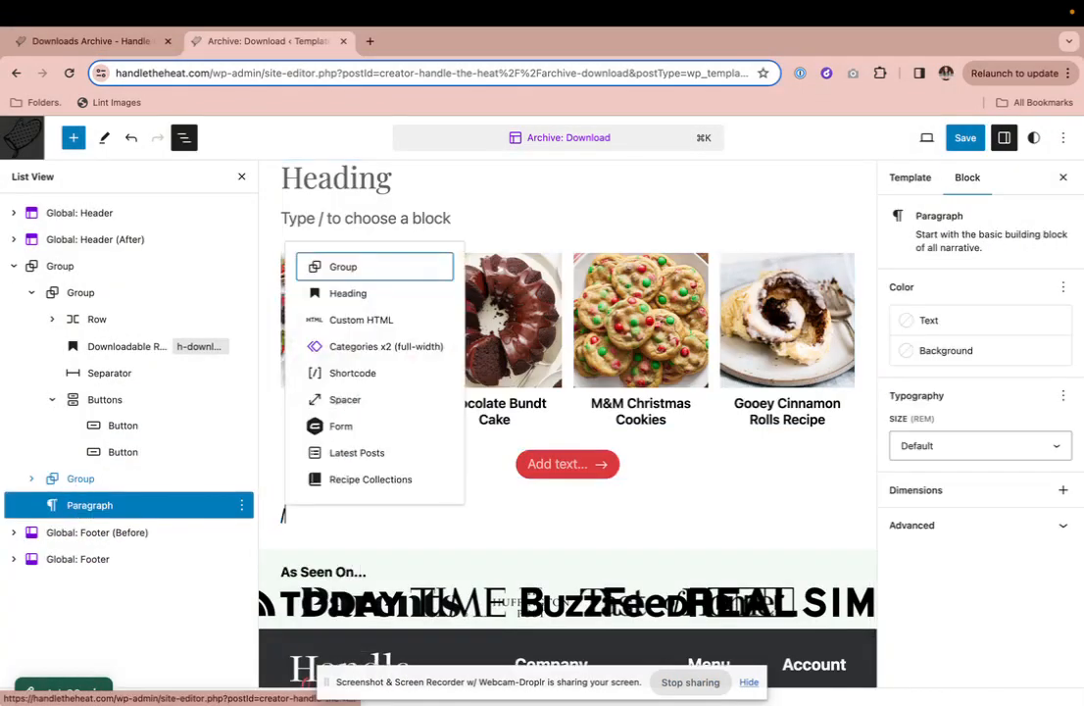
text(feat)
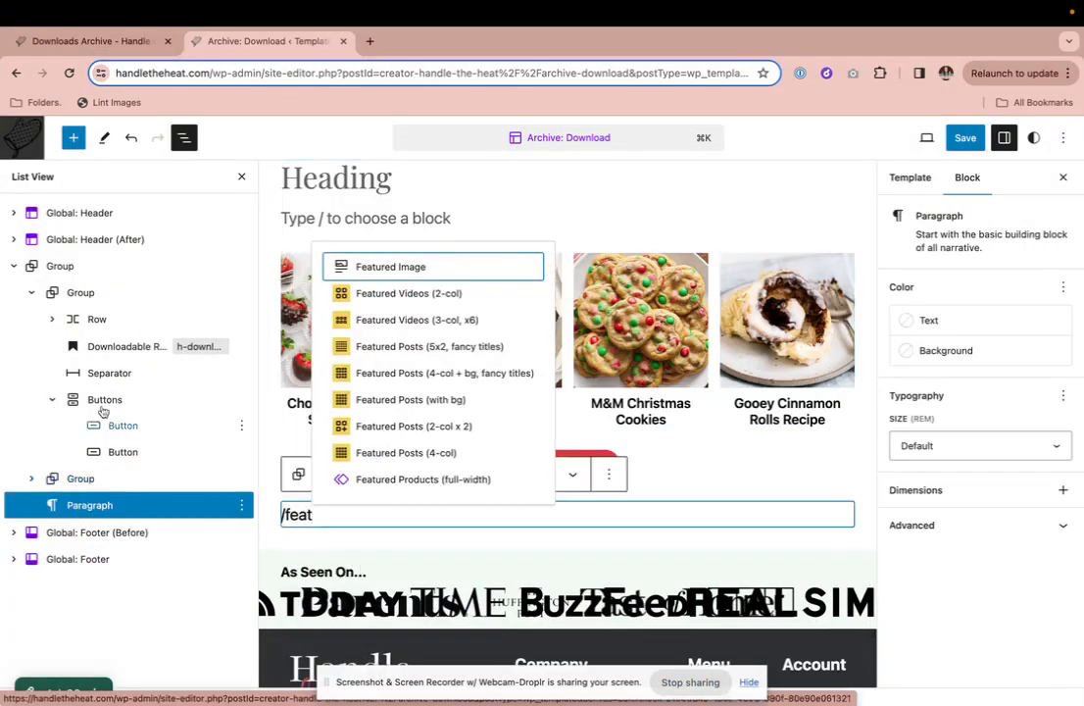
click(416, 399)
scroll(529, 435, up, 5)
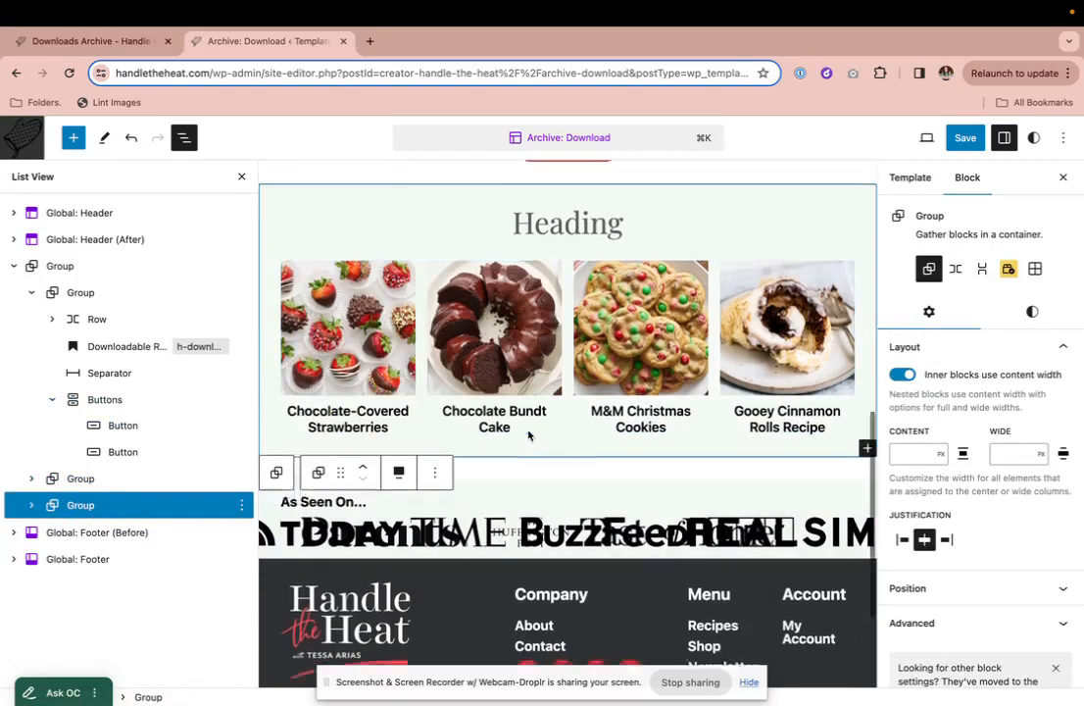
scroll(530, 435, down, 3)
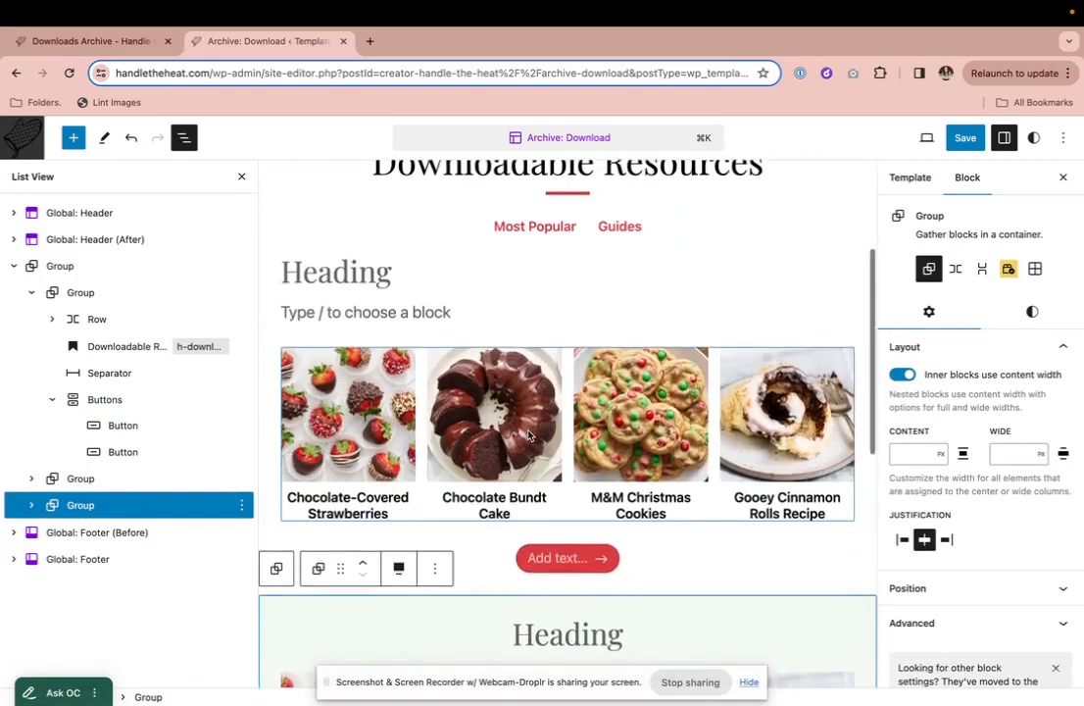
Duplicate the four-column featured posts group and move the copy below the section with the green background.
scroll(528, 435, up, 3)
click(82, 478)
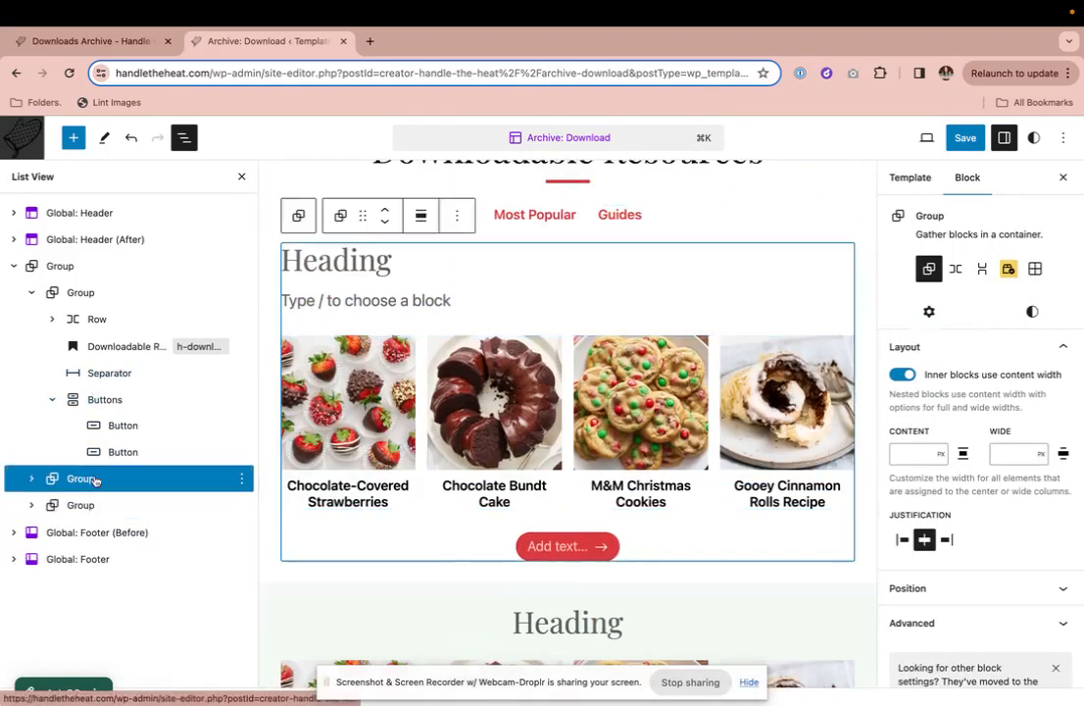
key(super+shift+d)
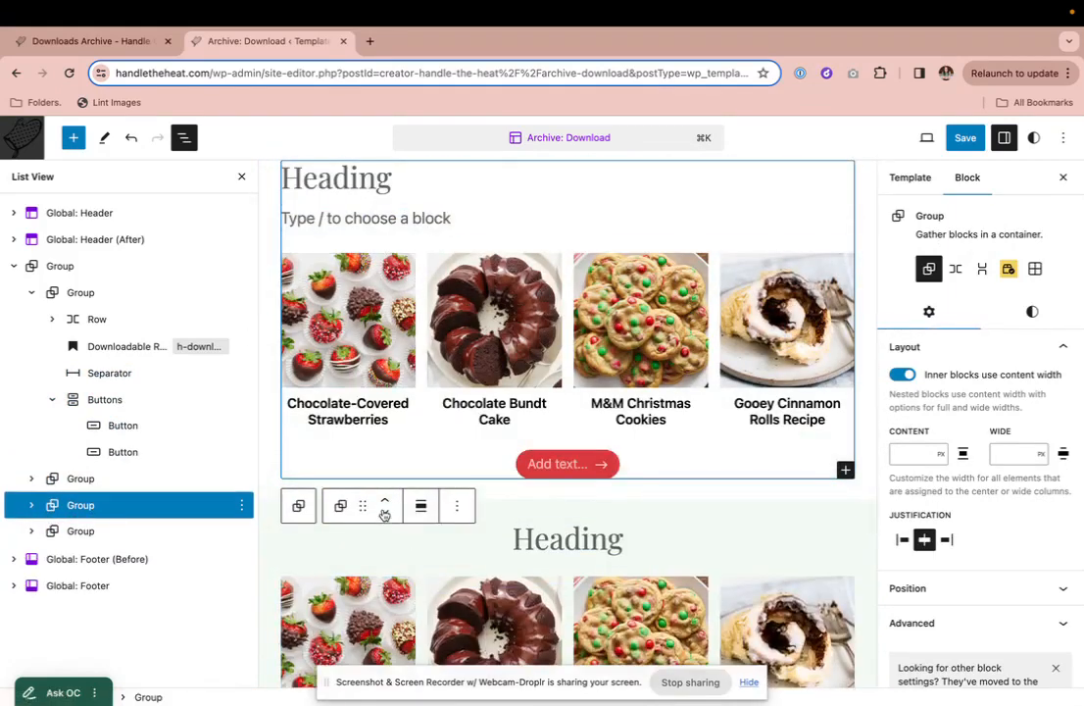
click(383, 514)
scroll(602, 363, down, 1)
scroll(607, 447, up, 8)
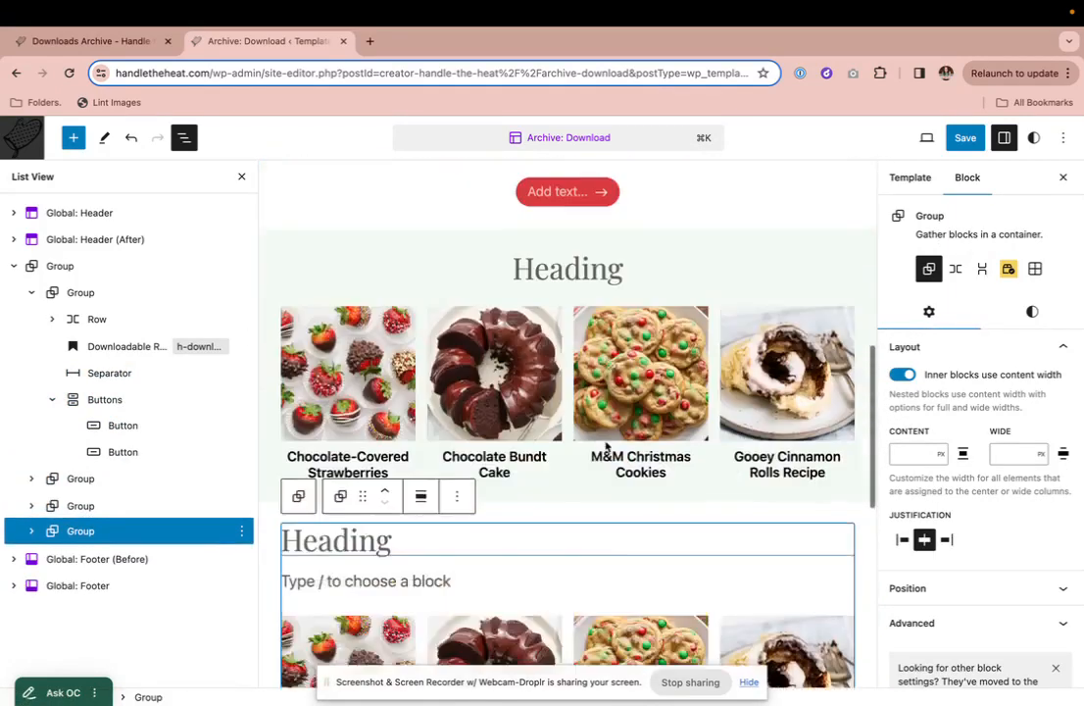
scroll(443, 349, up, 1)
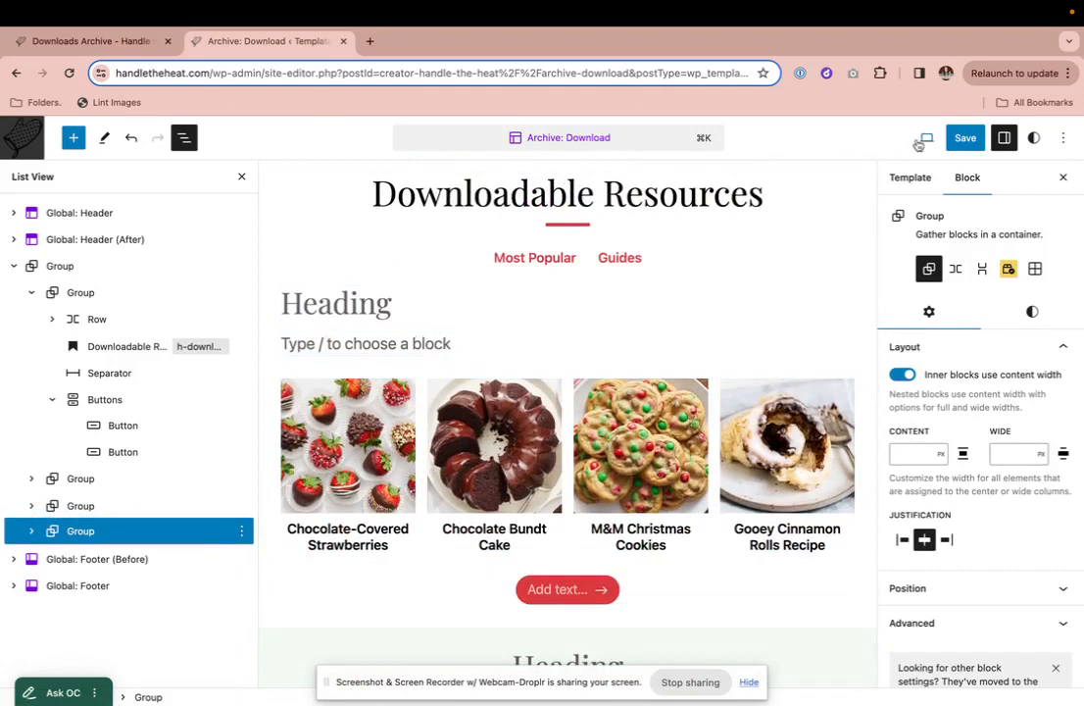
Save the template and reload the Downloads Archive page to review the new layout.
click(965, 140)
click(936, 142)
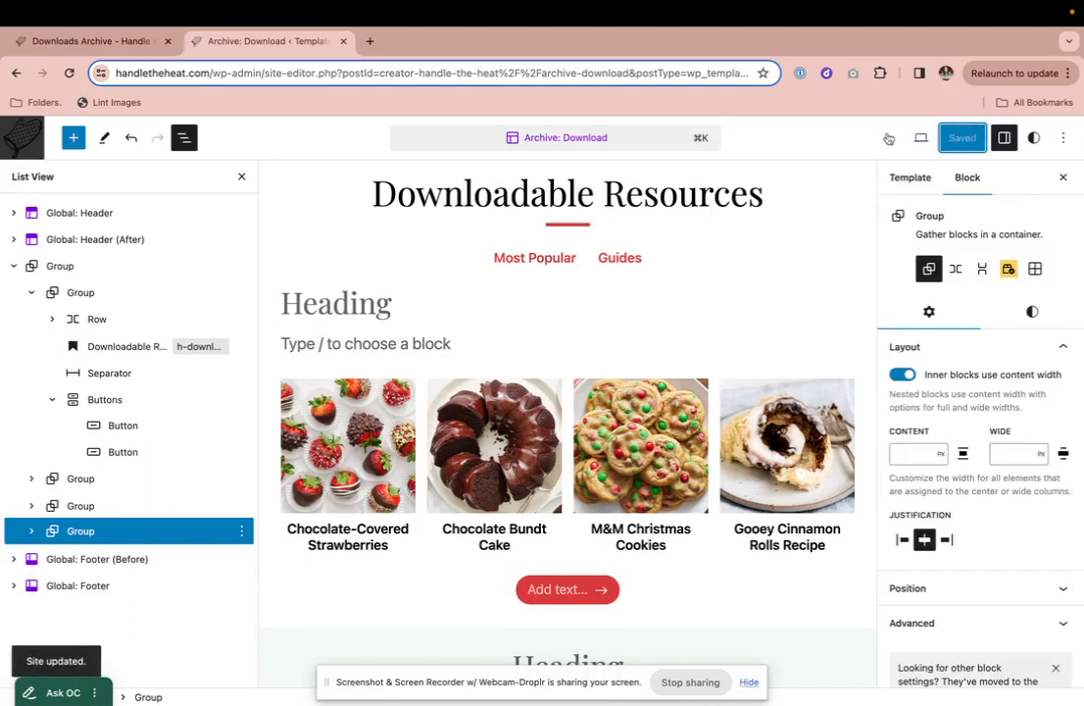
click(108, 41)
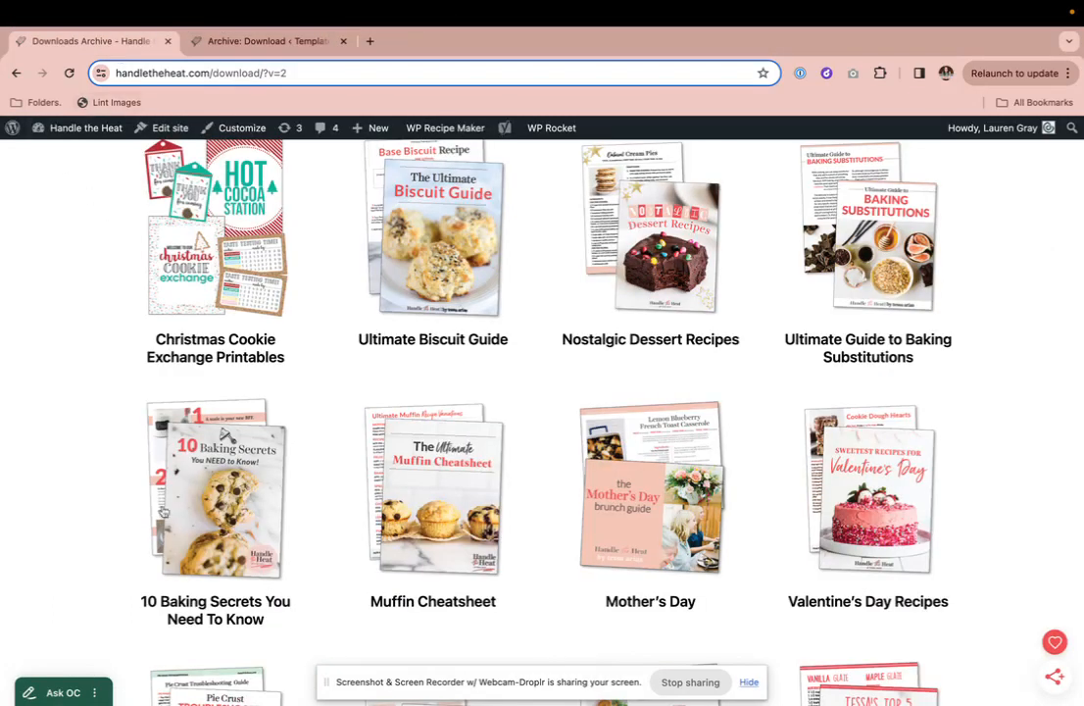
scroll(163, 511, up, 3)
key(super+r)
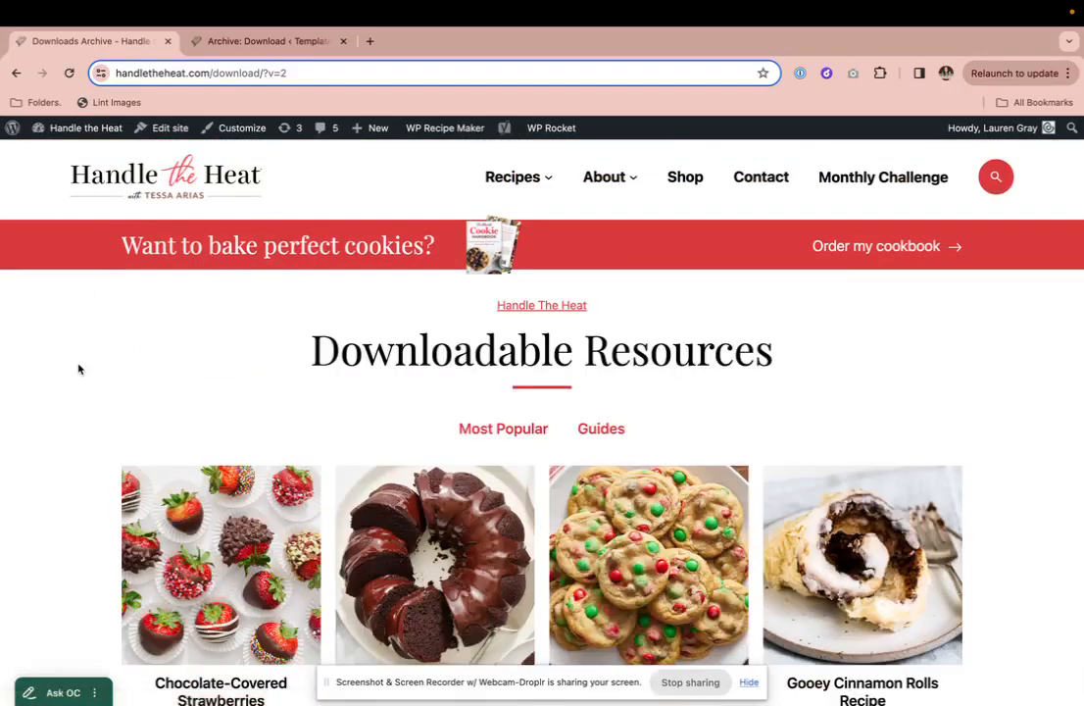
scroll(103, 471, down, 10)
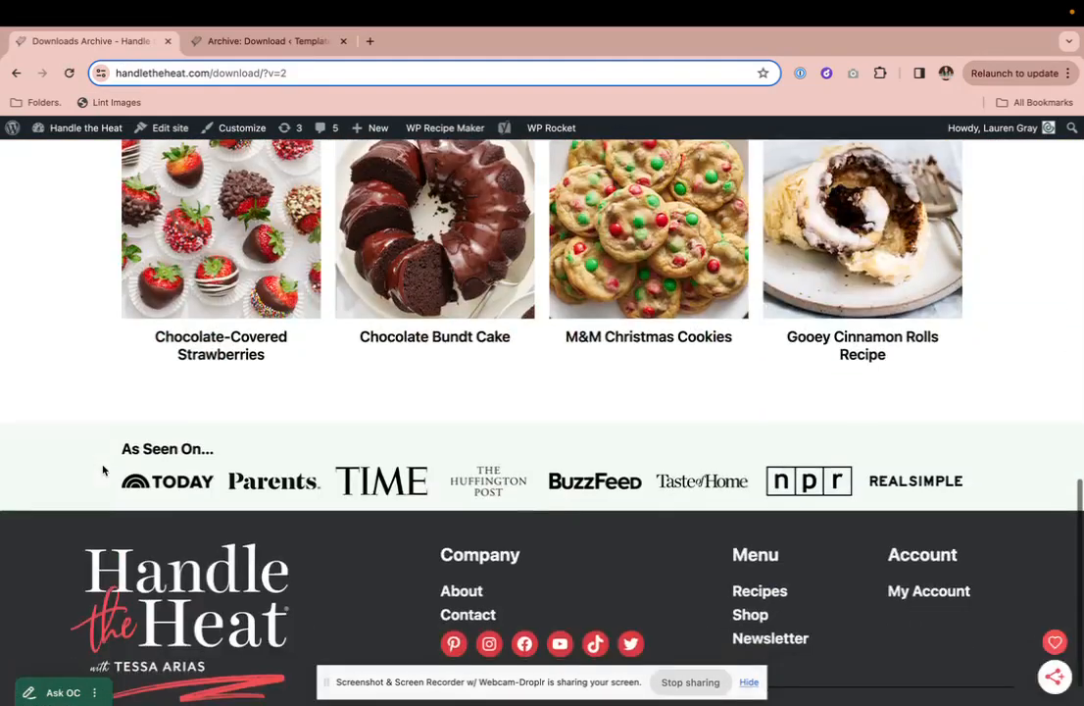
scroll(103, 470, up, 10)
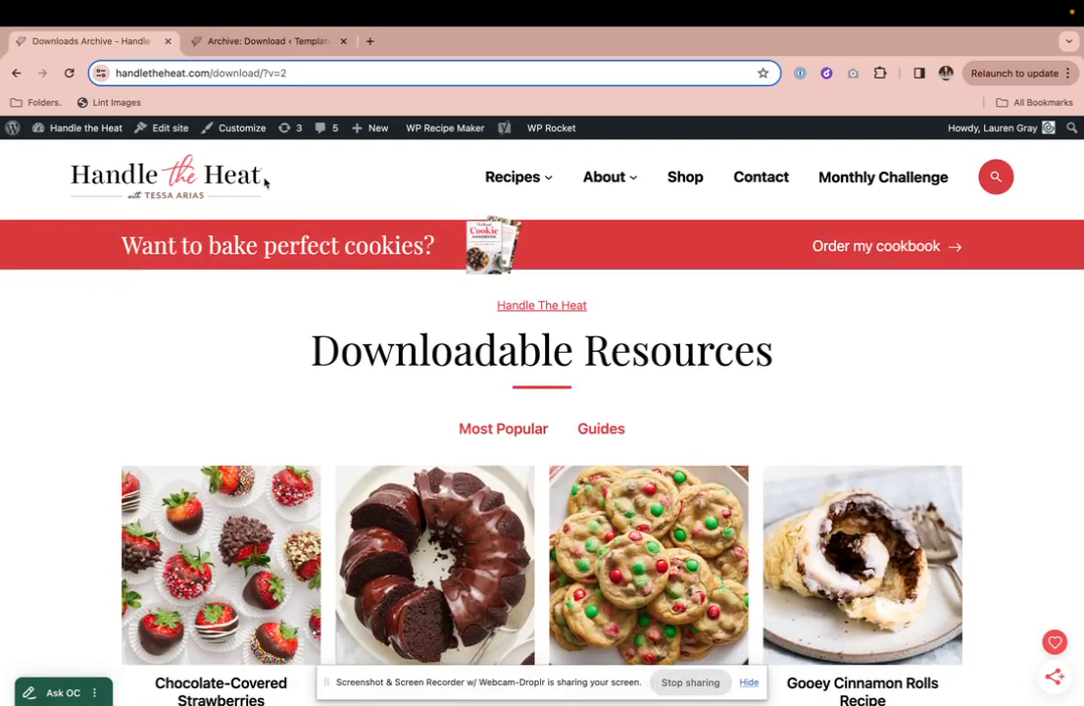
click(278, 41)
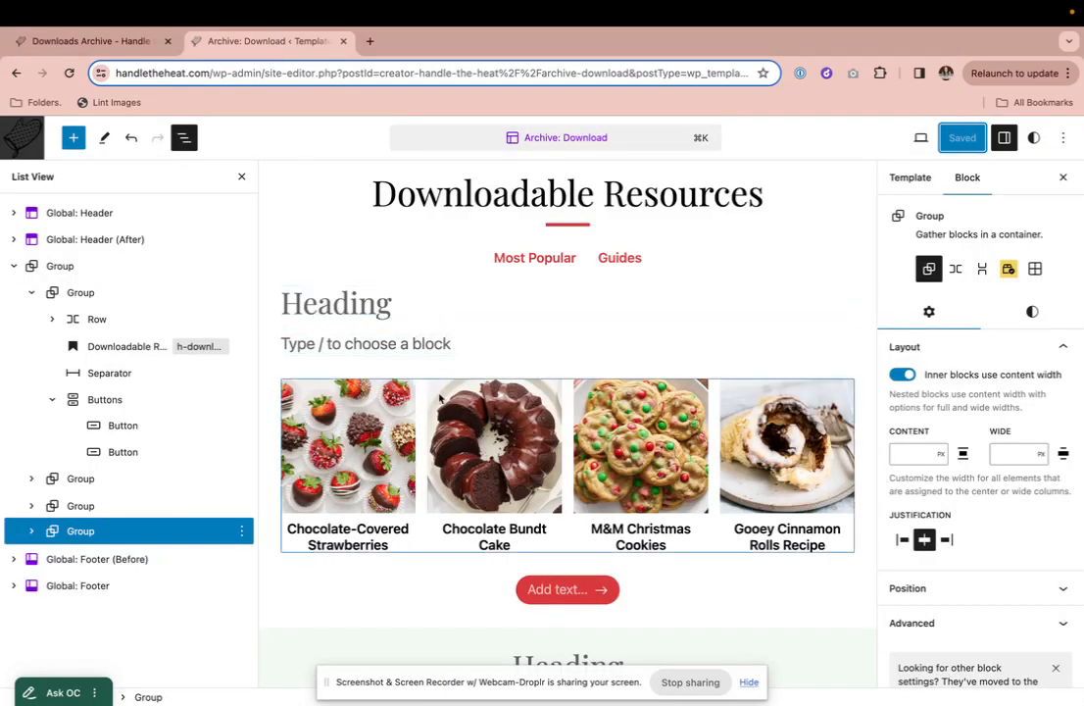
click(88, 41)
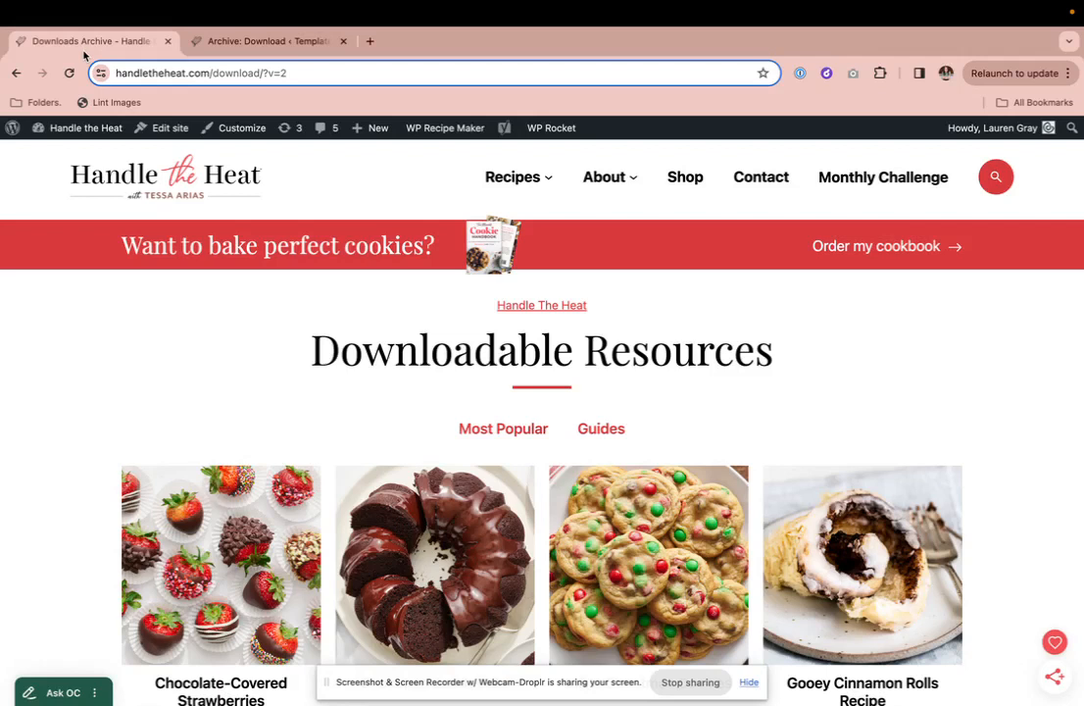
Back in the template editor, set the post type of the first posts section's Query Loop to Download.
click(218, 42)
scroll(421, 400, up, 3)
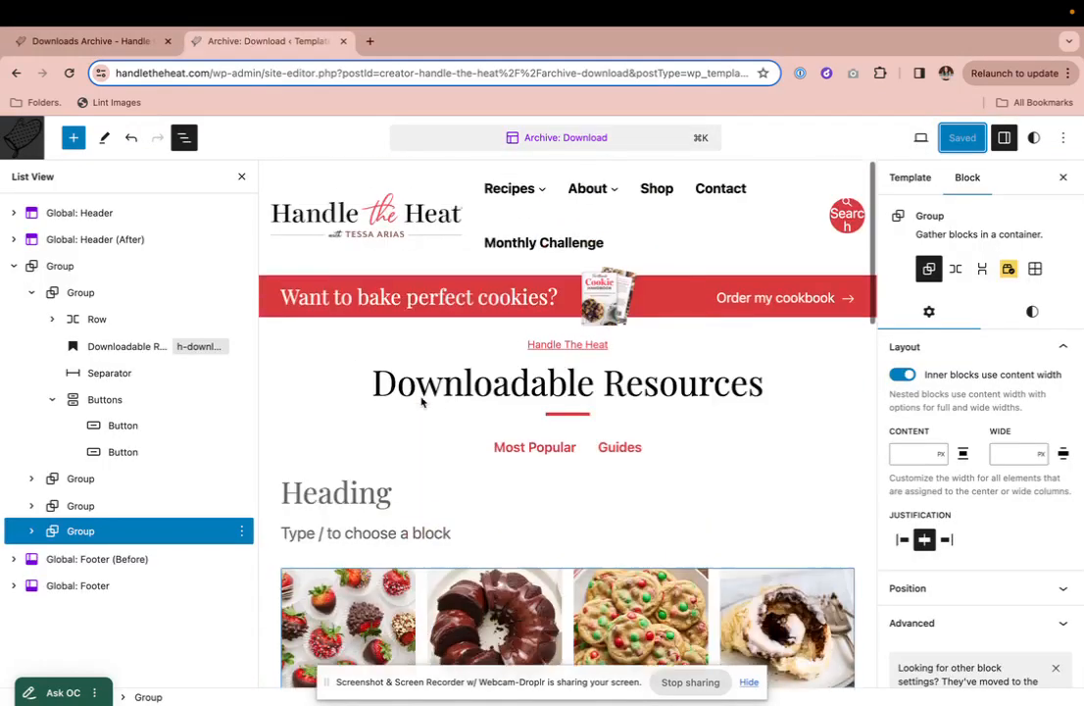
scroll(421, 397, down, 2)
click(417, 562)
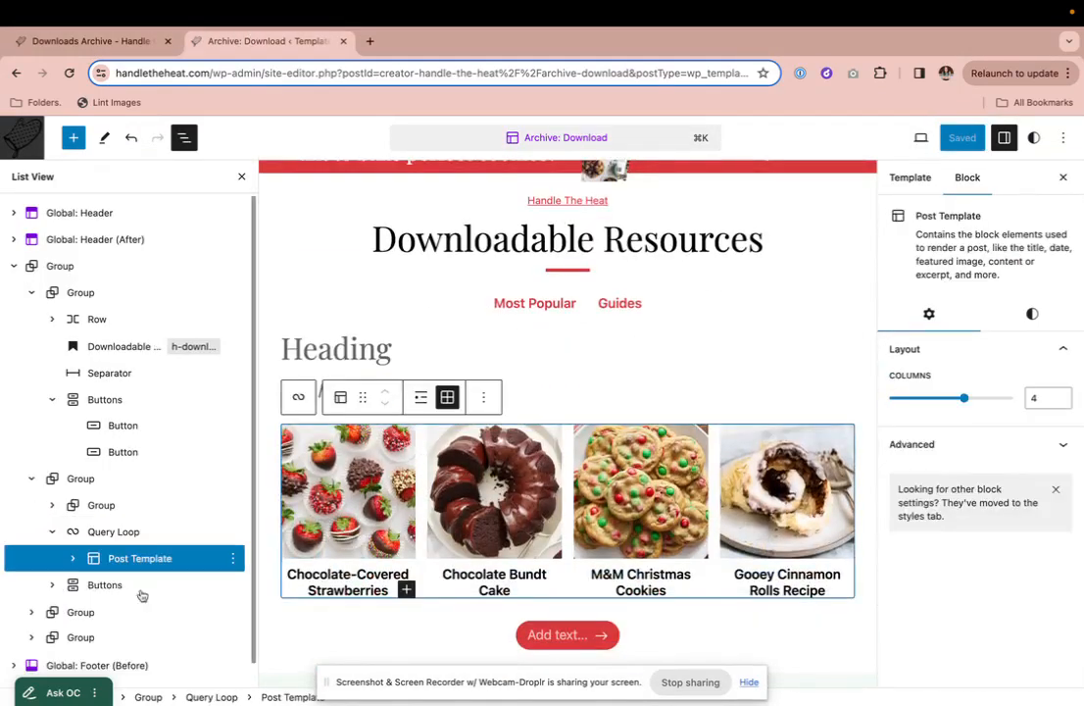
click(112, 532)
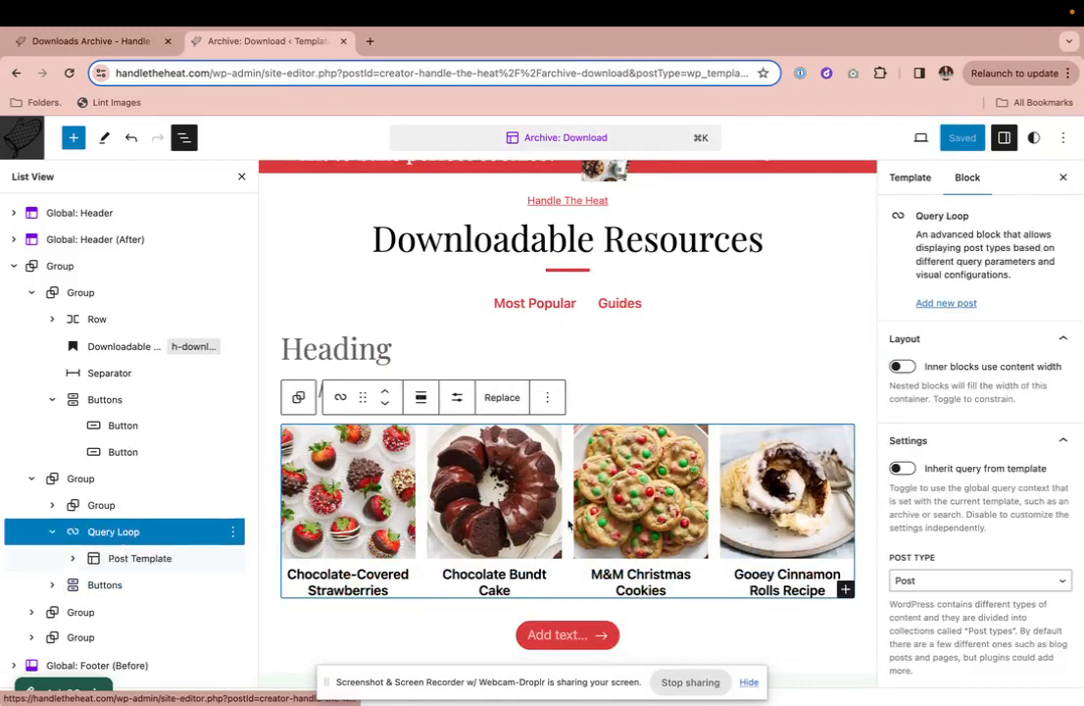
scroll(1036, 479, down, 2)
click(931, 443)
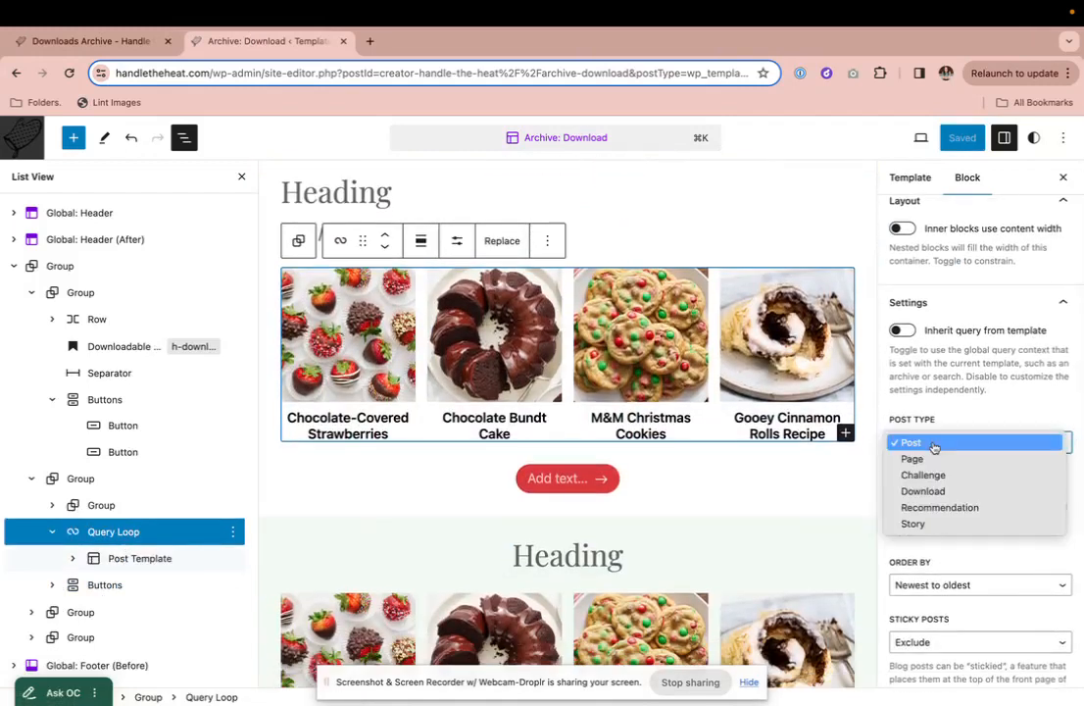
click(949, 494)
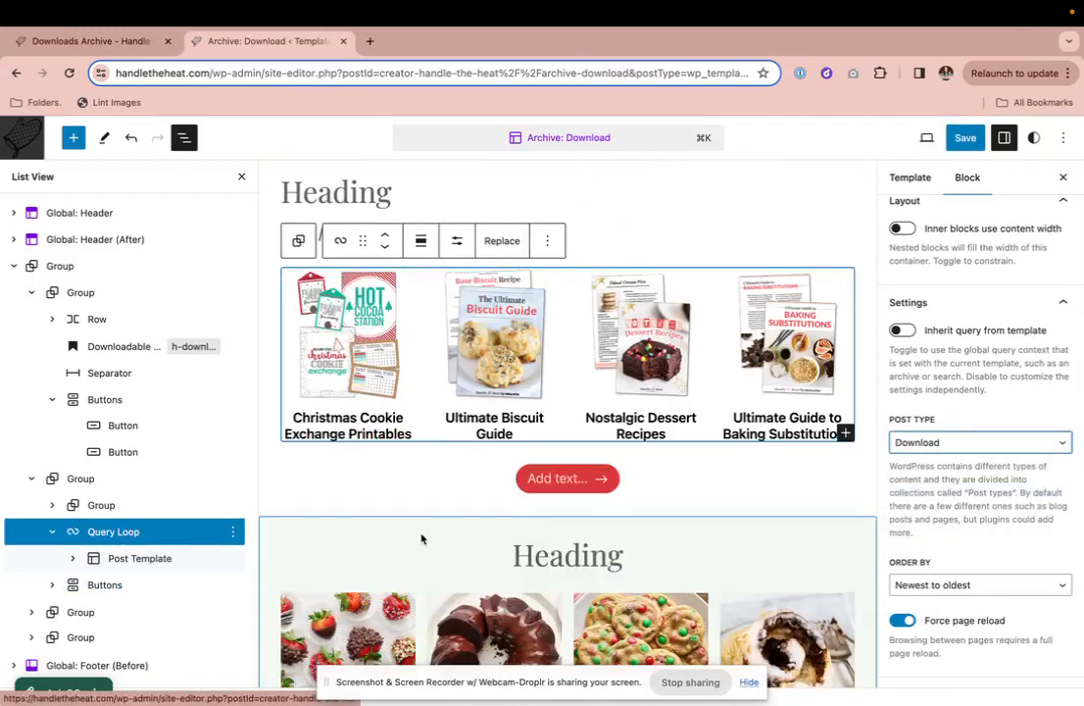
Set the post type of the Query Loop in the green-background section to Download.
scroll(424, 537, down, 2)
click(406, 509)
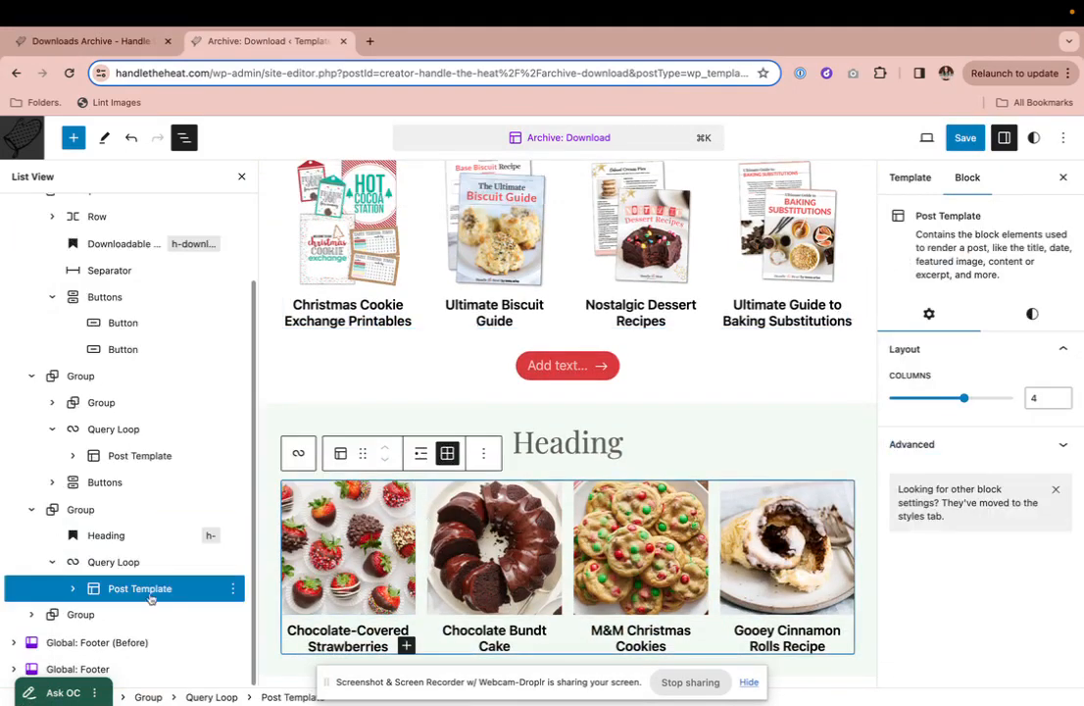
click(113, 562)
click(1019, 584)
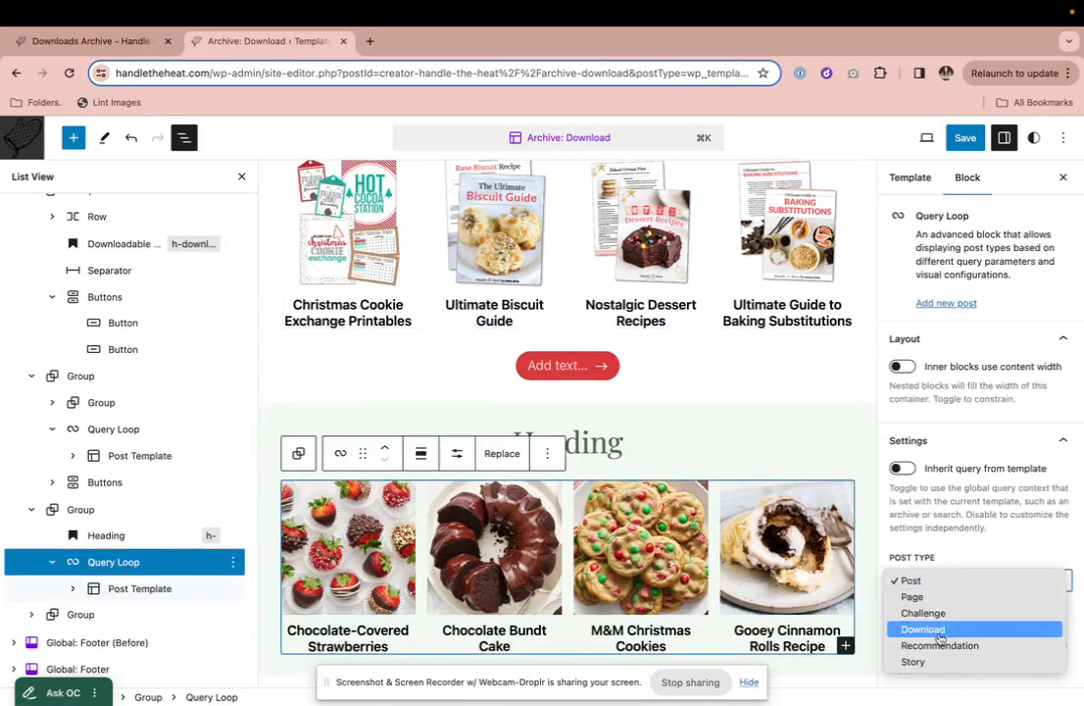
click(993, 630)
Set the post type of the Query Loop in the last section, below the green-background one, to Download.
scroll(375, 555, down, 3)
scroll(376, 554, down, 1)
click(375, 555)
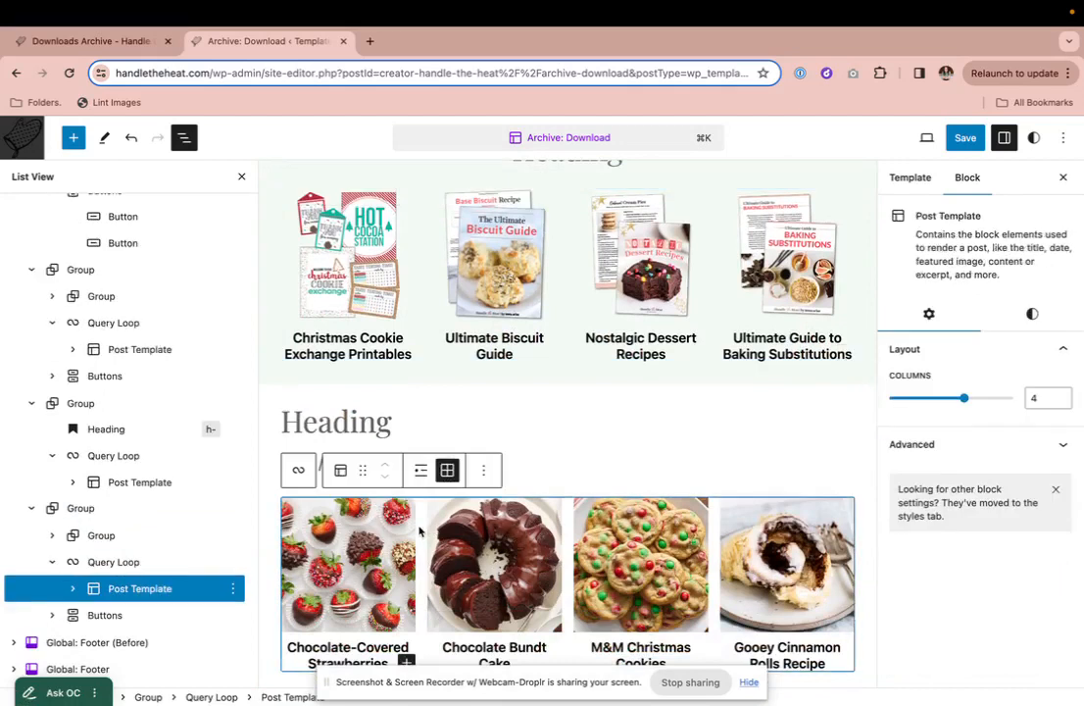
click(169, 561)
scroll(999, 500, down, 3)
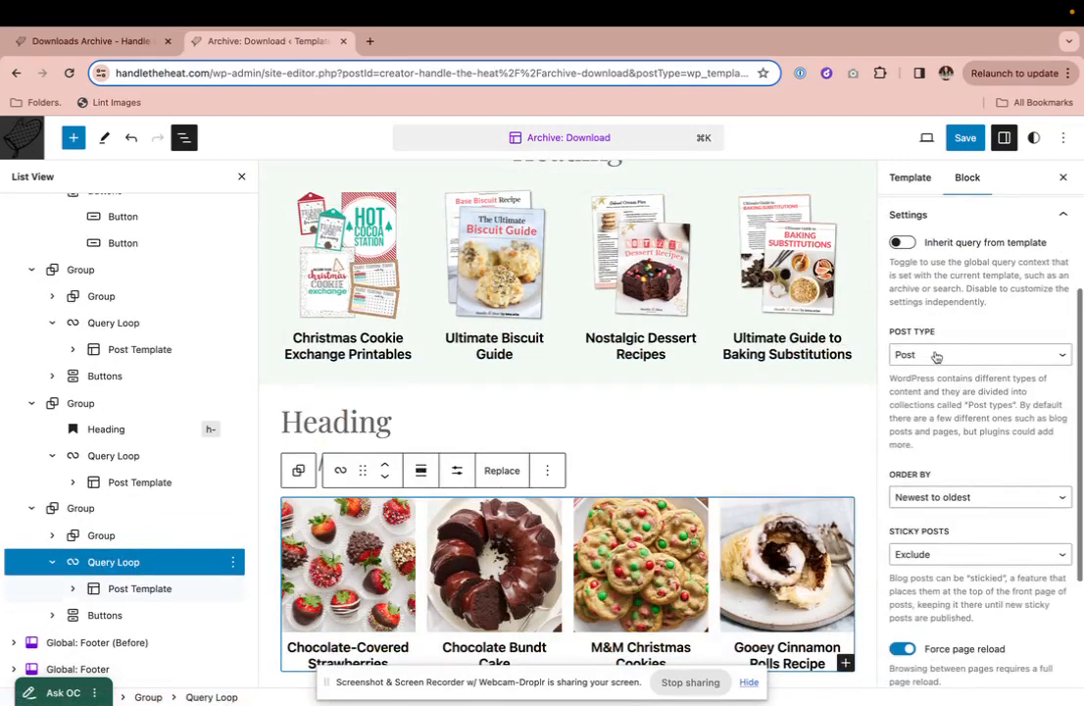
click(965, 358)
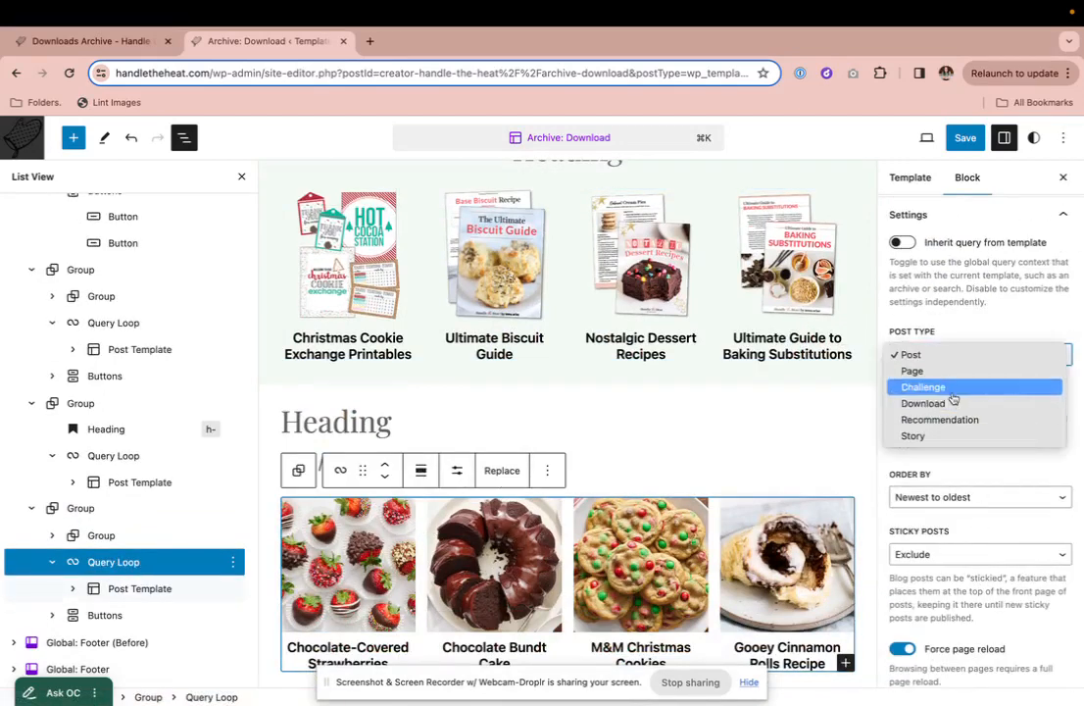
click(952, 402)
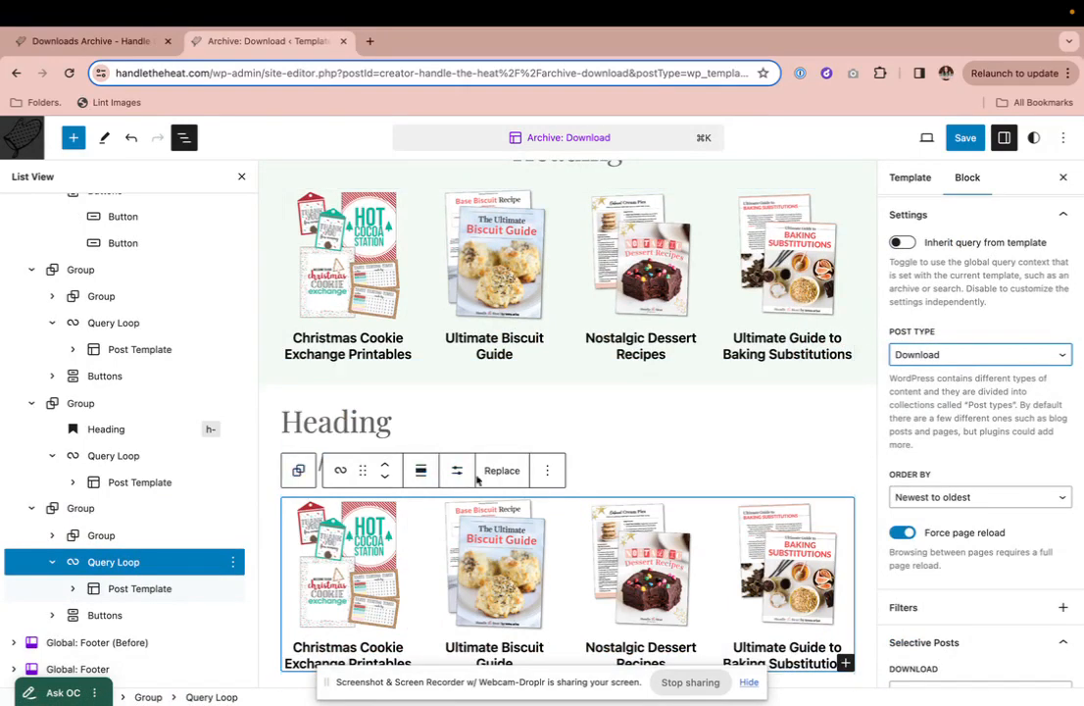
Title the last section "Newest Downloads" and remove the empty paragraph beneath that heading.
scroll(457, 477, down, 3)
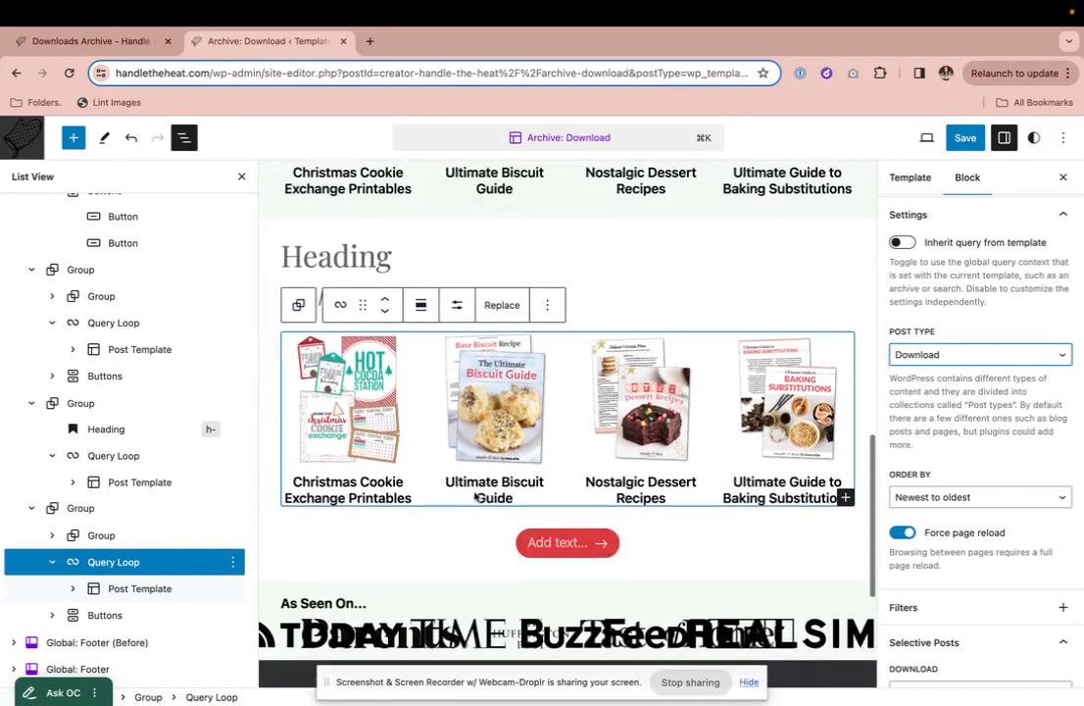
click(357, 255)
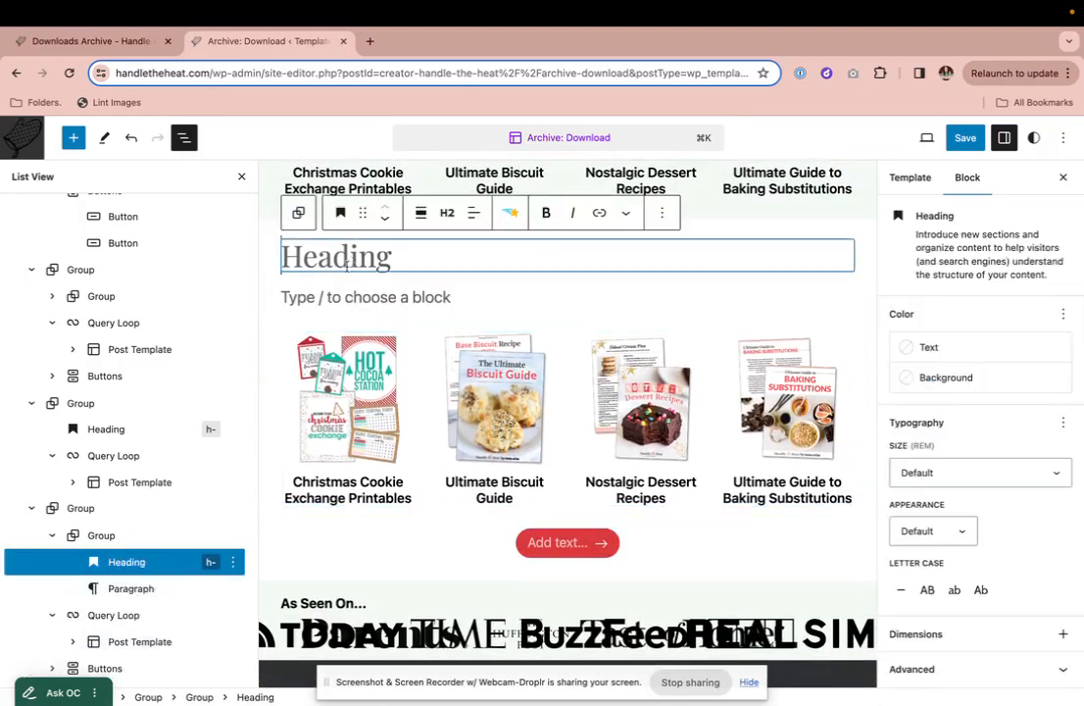
text(Most Recent)
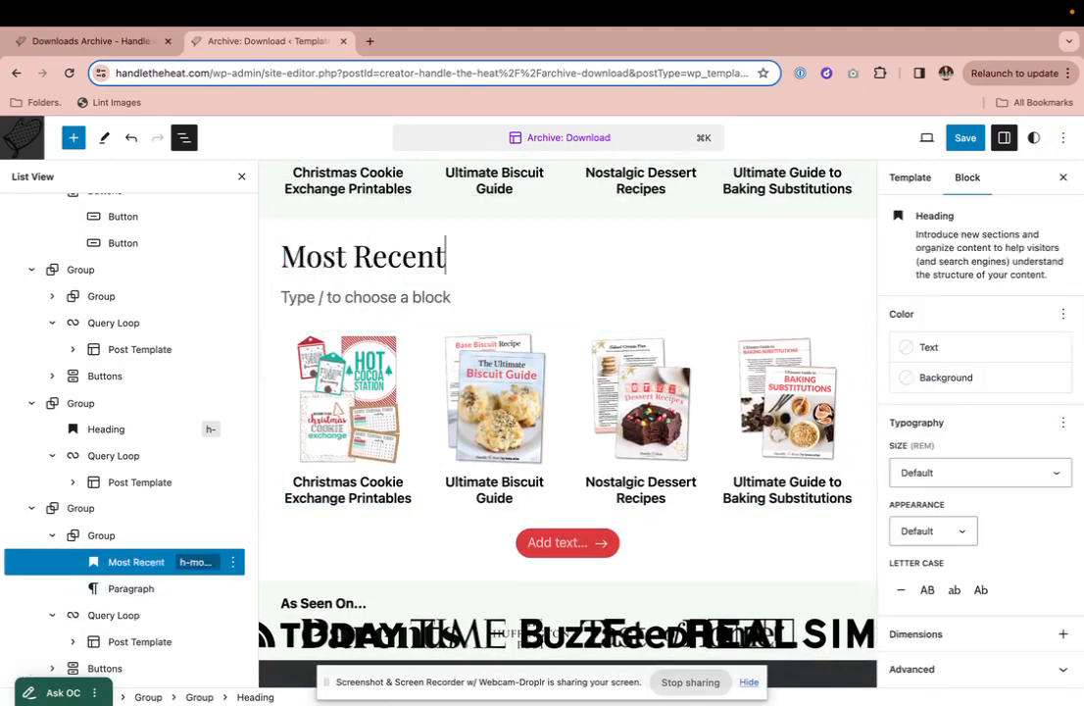
key(ctrl+a)
text(New)
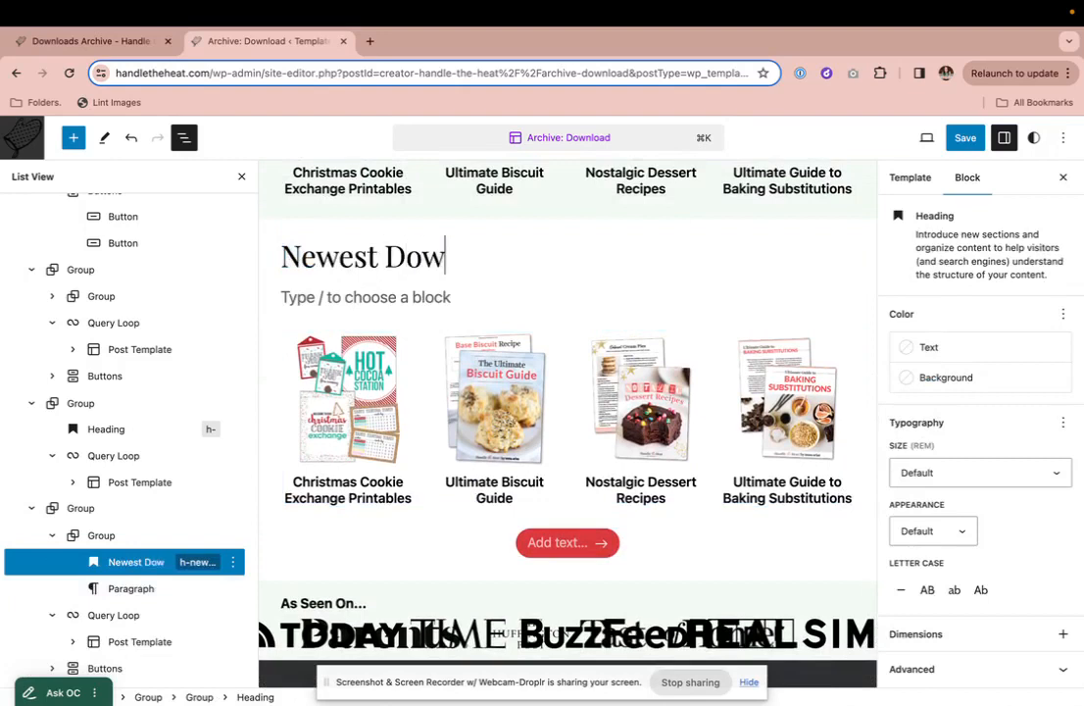
text(est Downloads)
key(Down)
key(BackSpace)
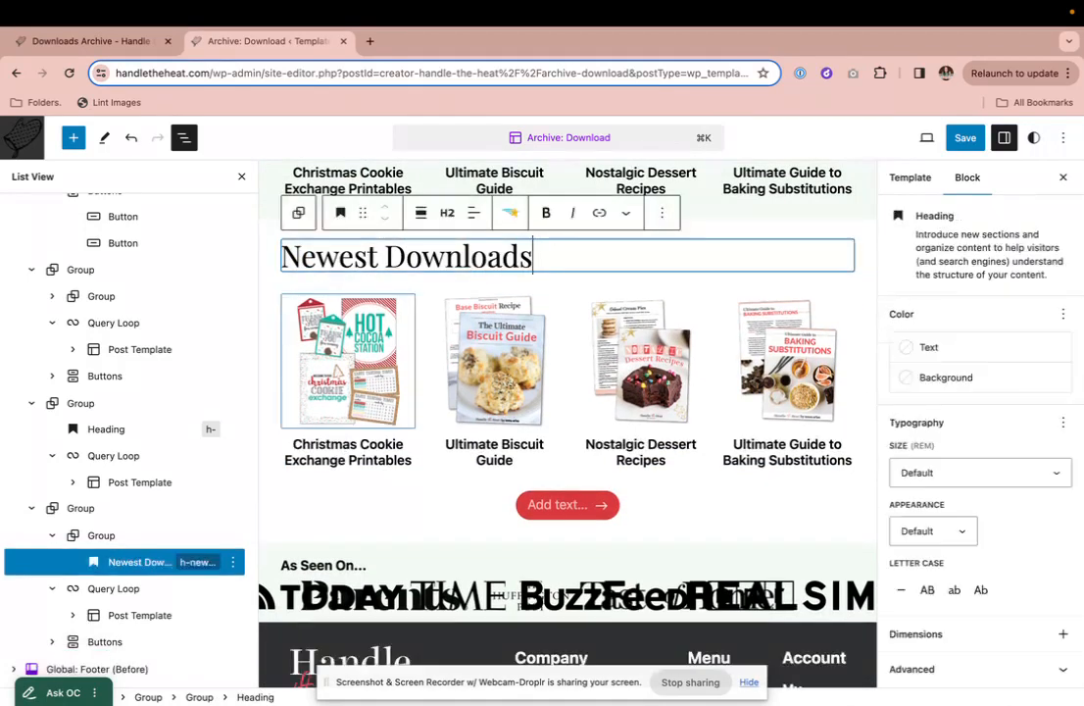
Delete the empty Buttons block from the Newest Downloads section.
click(583, 507)
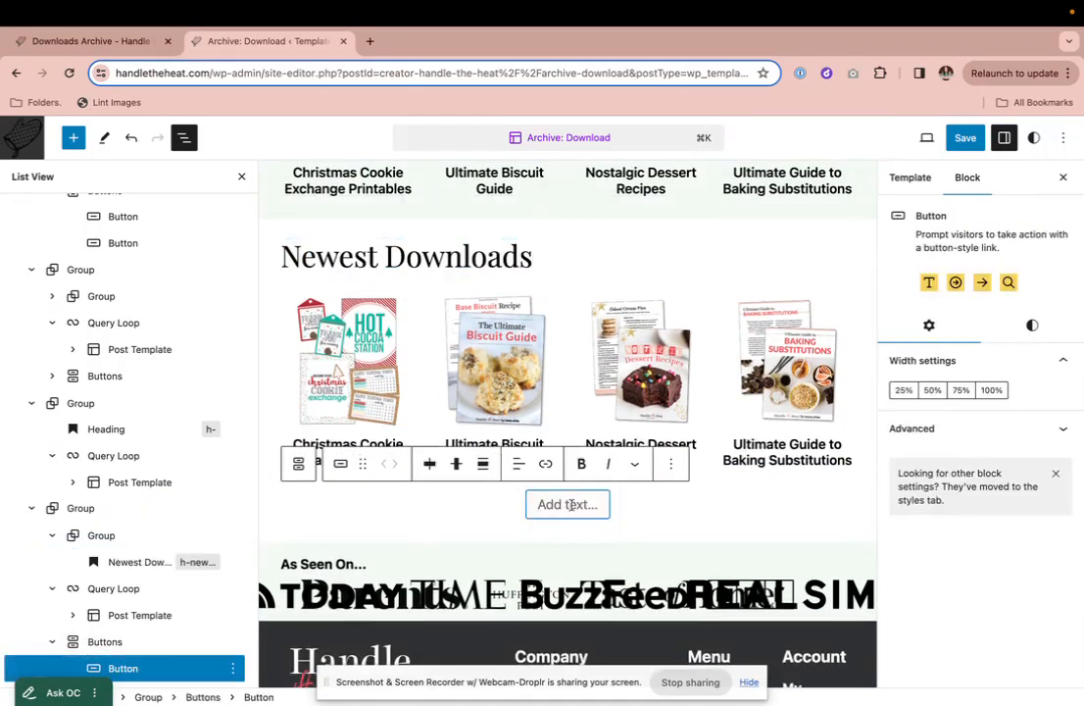
click(105, 648)
key(BackSpace)
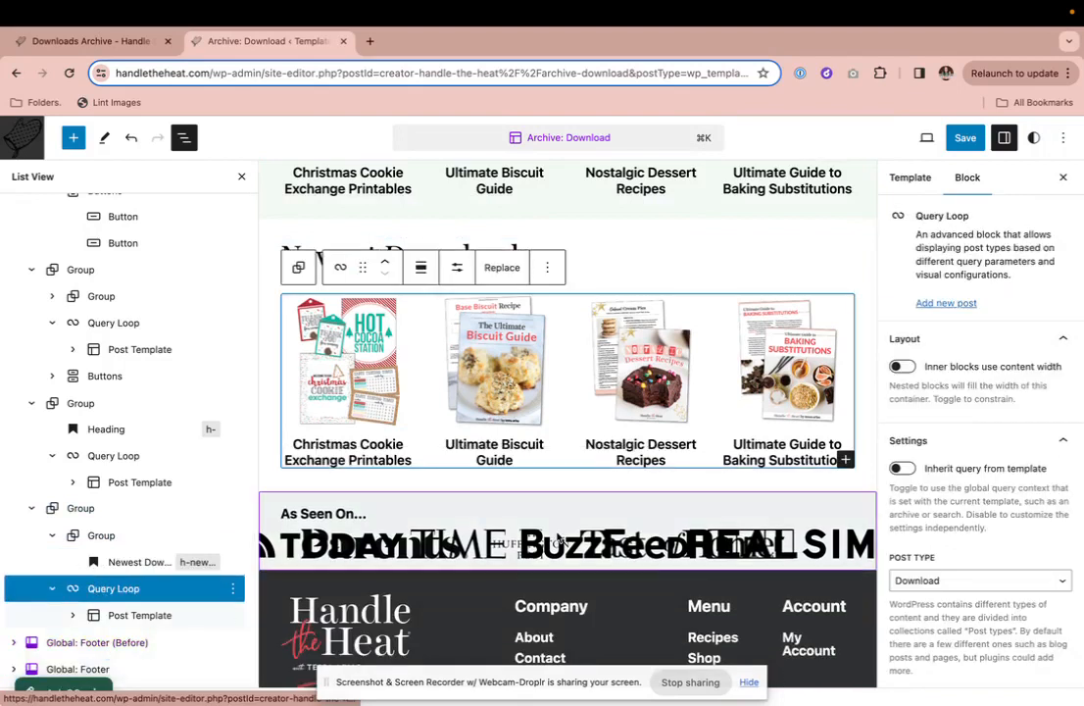
Title the green-background section "Guides".
scroll(558, 542, up, 3)
click(584, 266)
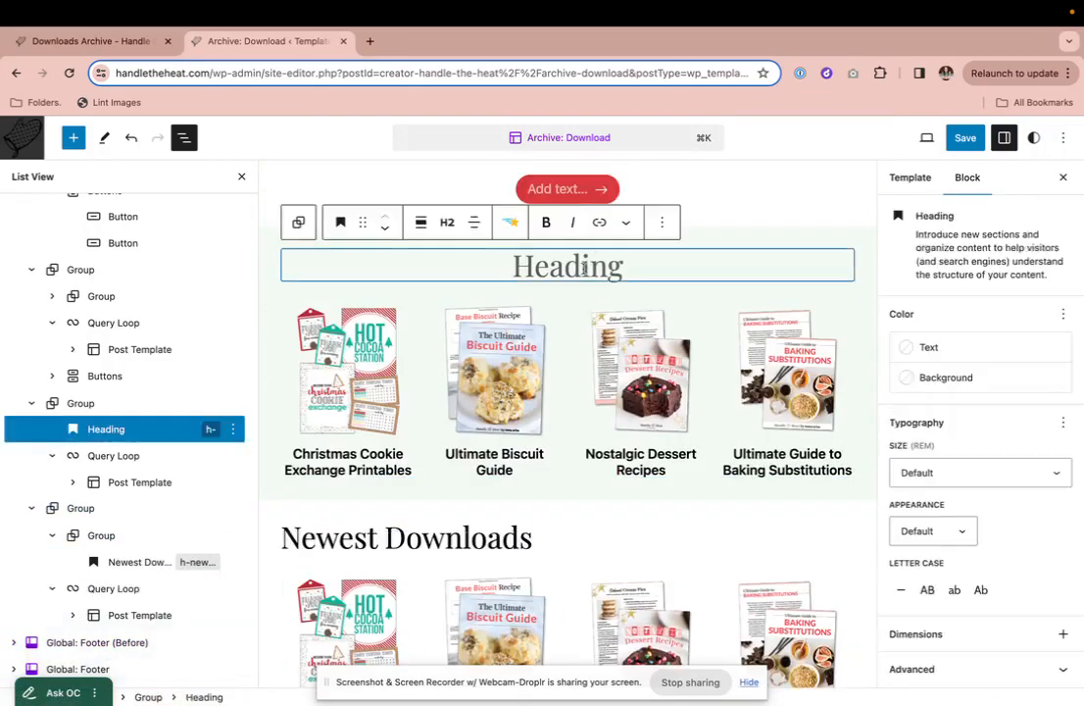
text(All)
key(BackSpace)
key(BackSpace)
key(BackSpace)
key(BackSpace)
text(Guides)
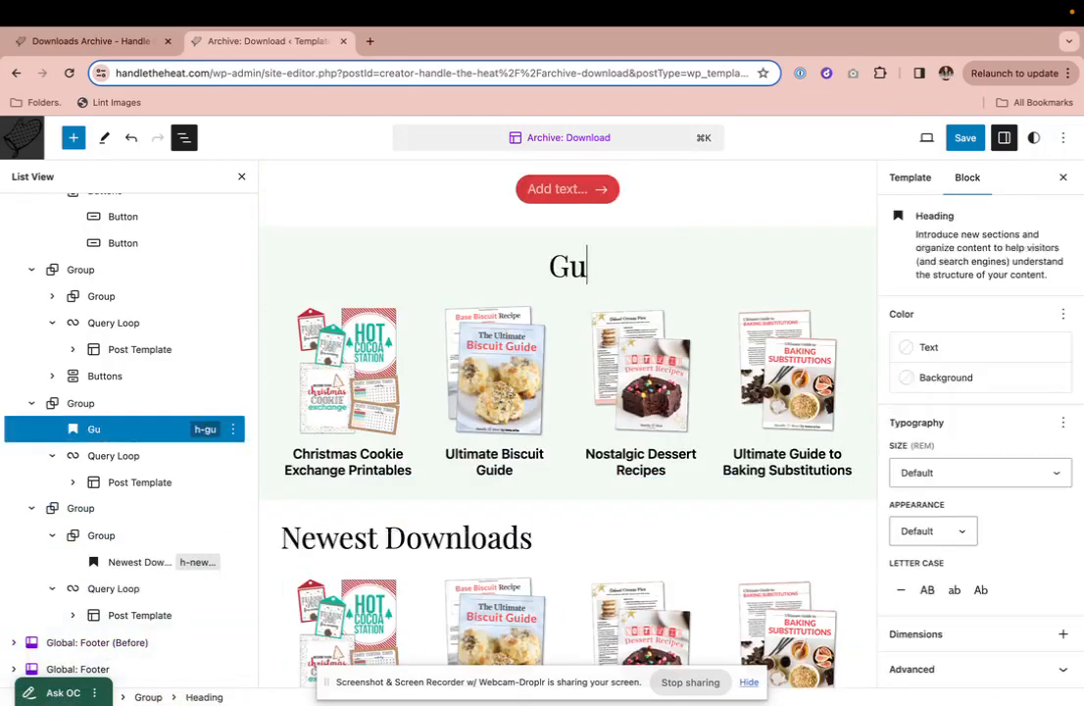
Add a taxonomy filter to the Guides section's Query Loop that limits it to the resource type Guide.
click(114, 456)
scroll(1019, 615, down, 4)
scroll(1014, 628, down, 2)
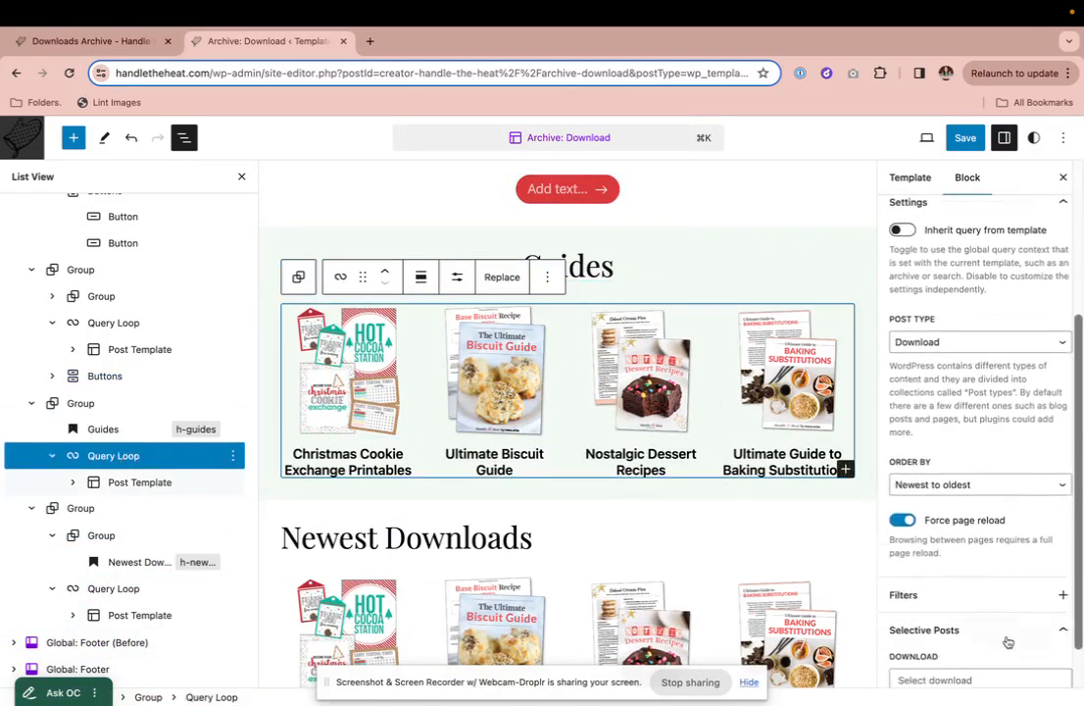
click(1058, 595)
click(926, 464)
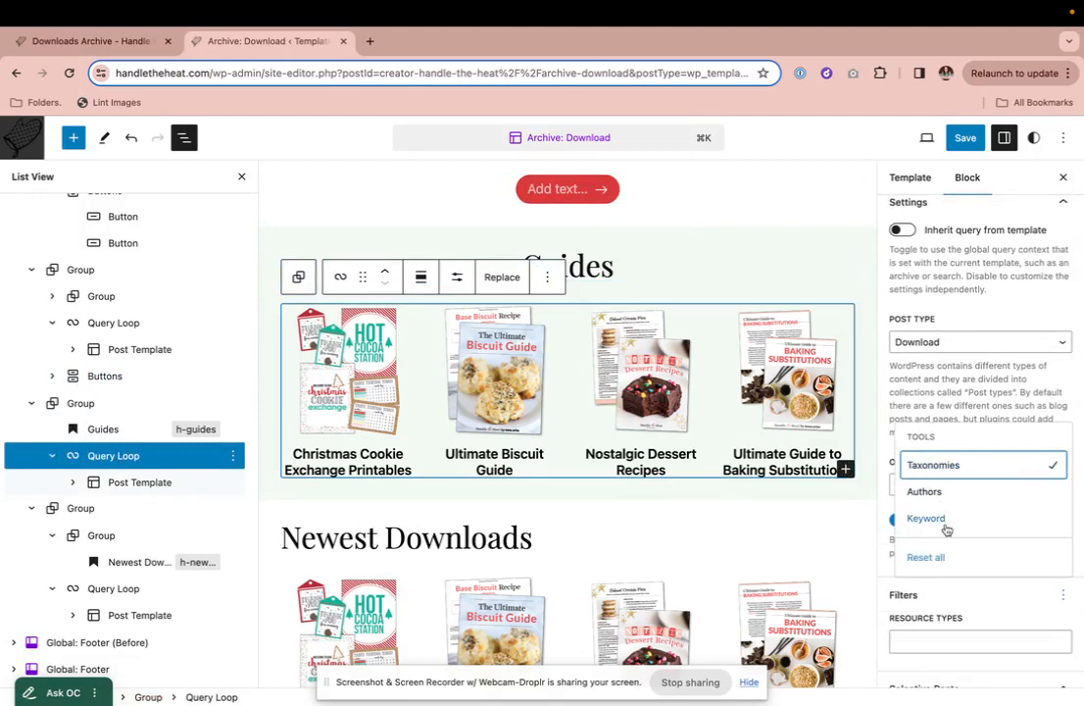
click(947, 639)
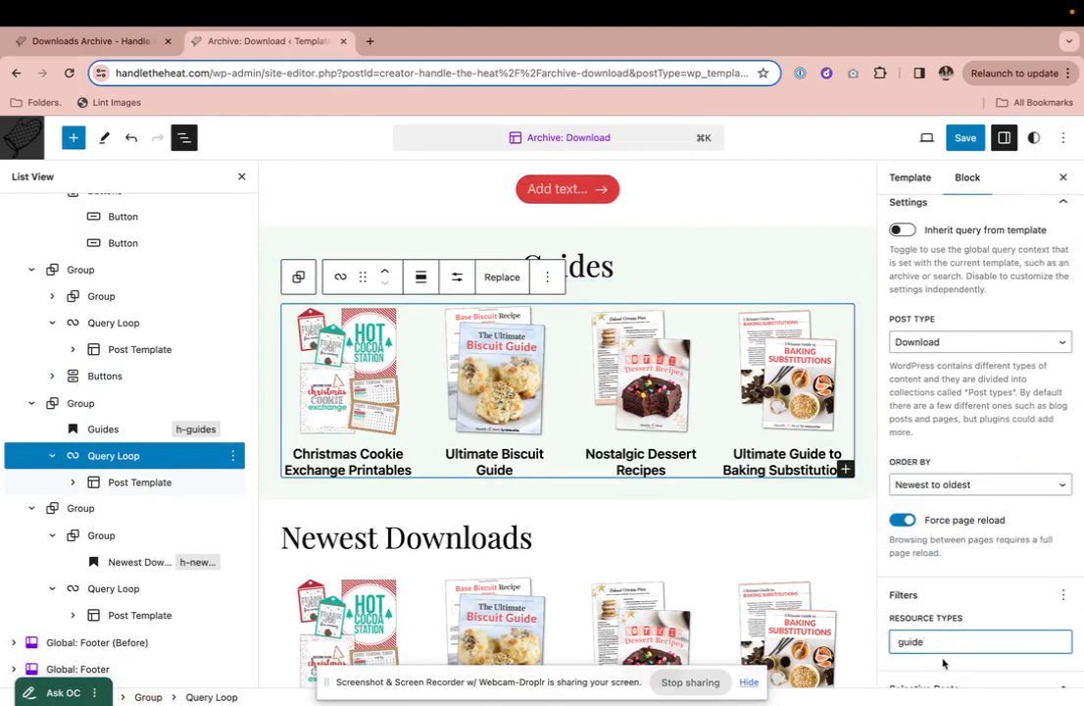
click(943, 664)
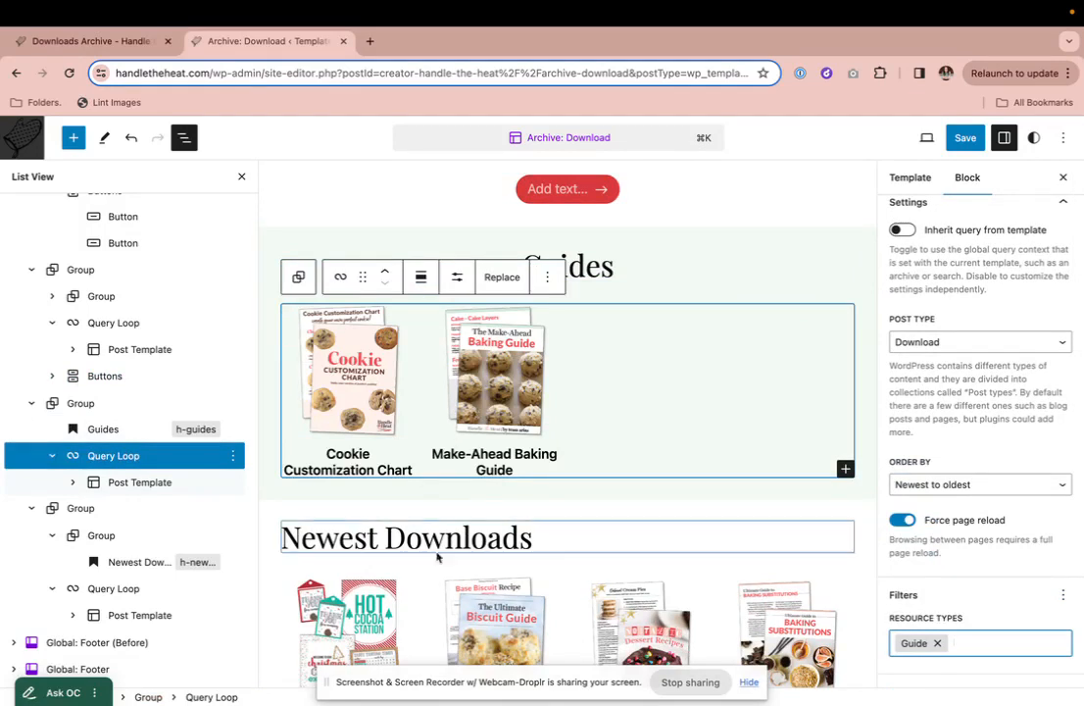
Remove the Guide filter from the Guides section's Query Loop and add the same resource type again.
click(936, 644)
right_click(960, 644)
mouse_move(941, 640)
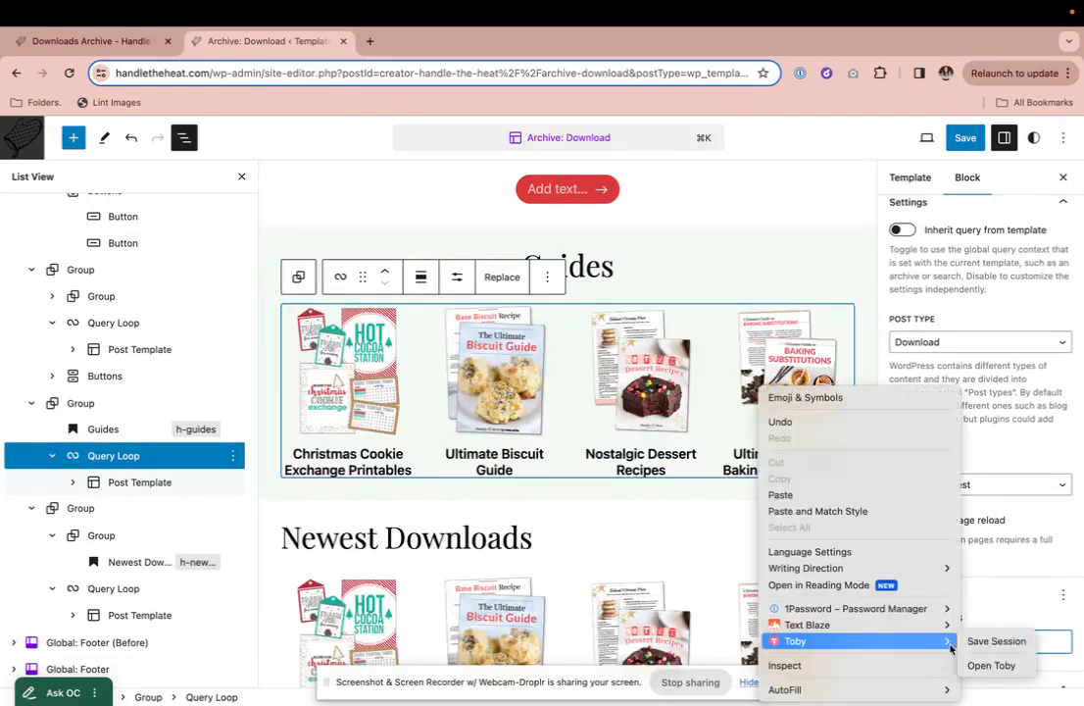
click(992, 639)
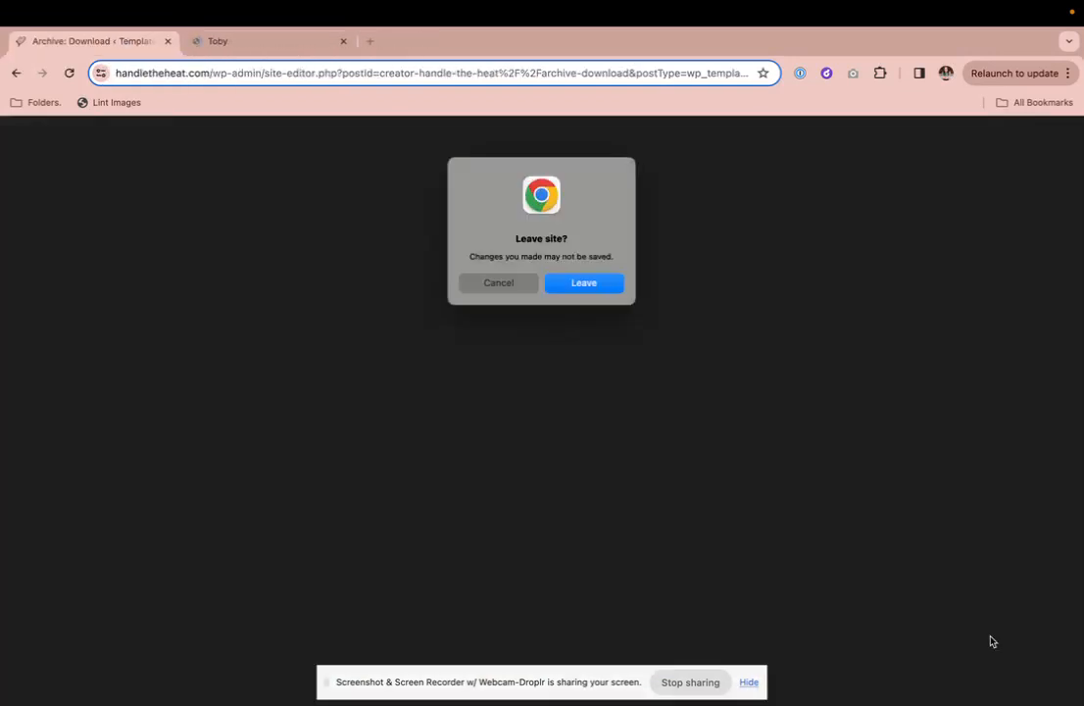
click(497, 286)
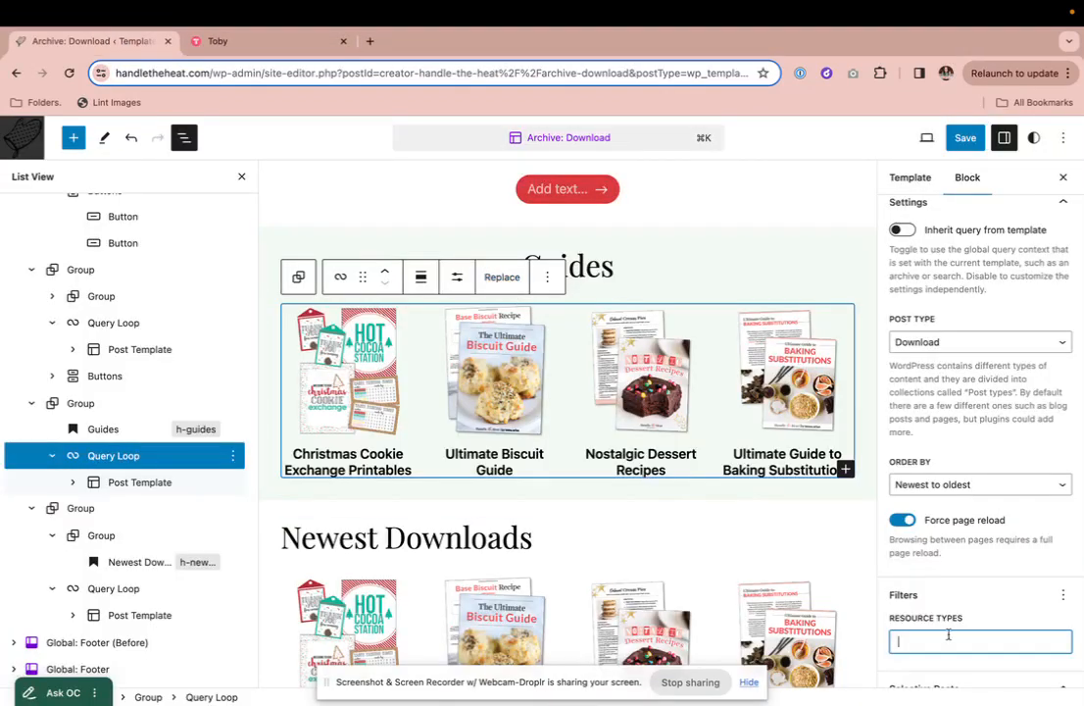
text(guide)
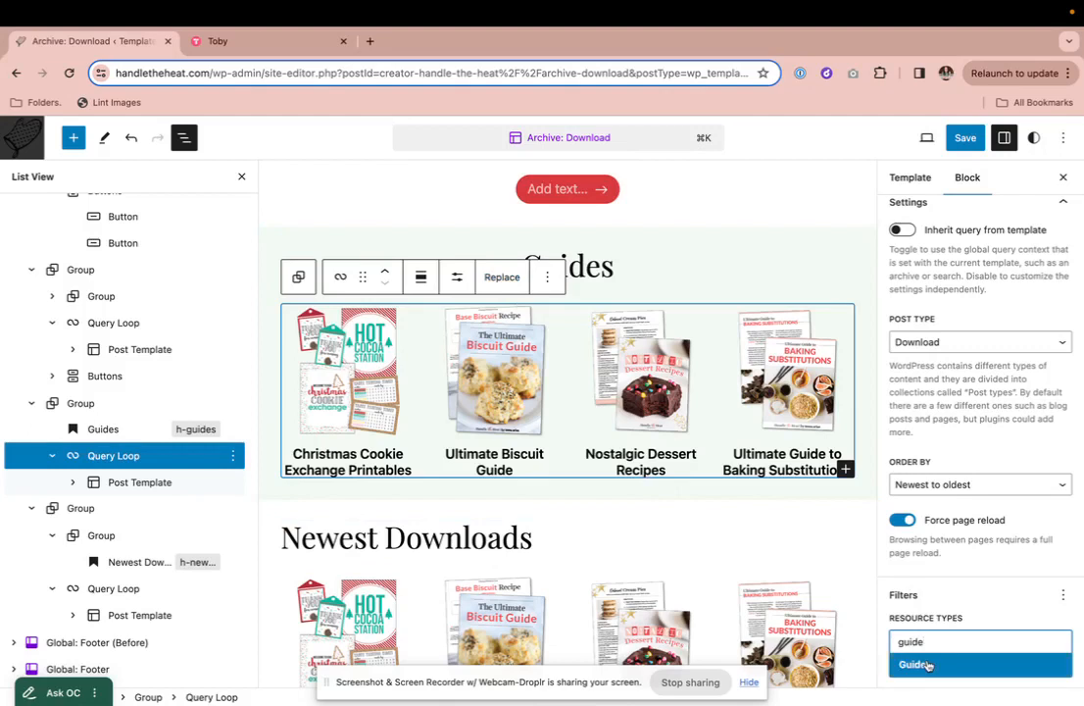
click(913, 663)
Title the first posts section "Most Popular" and remove the empty paragraph beneath that heading.
scroll(450, 389, up, 10)
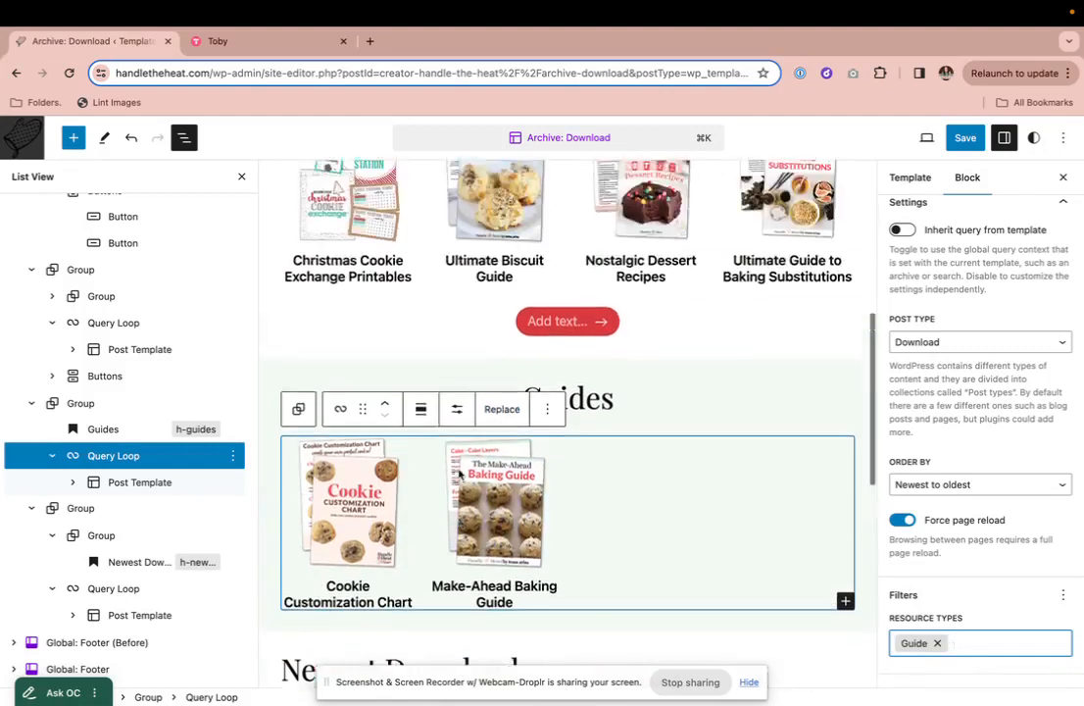
click(368, 404)
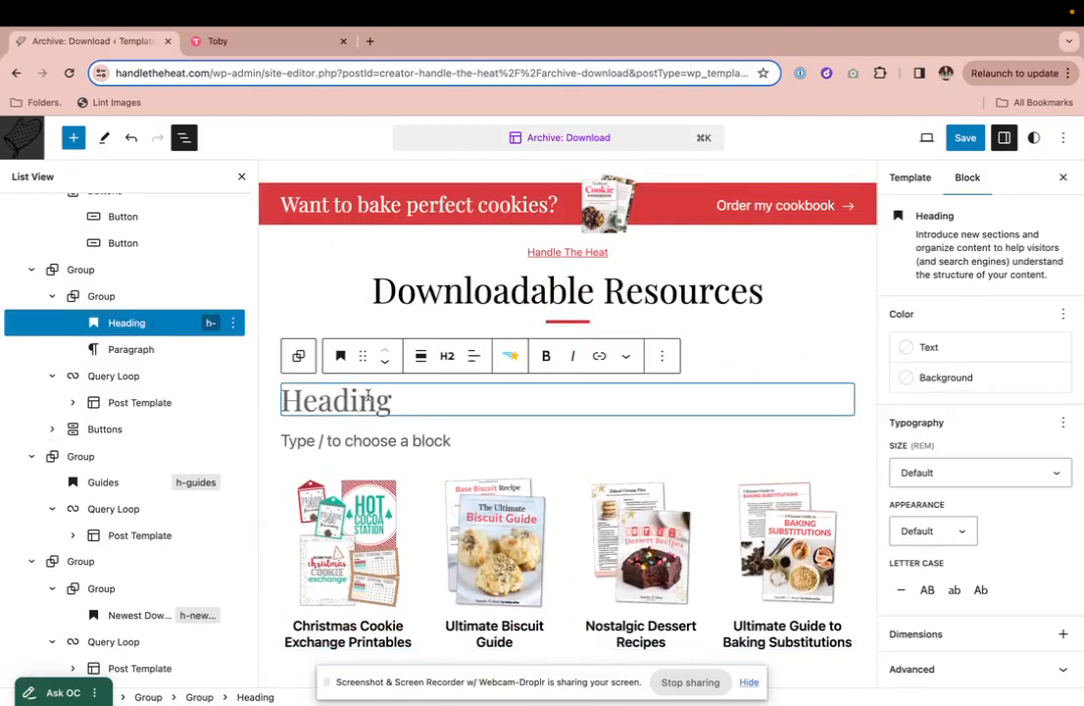
text(Most Popular)
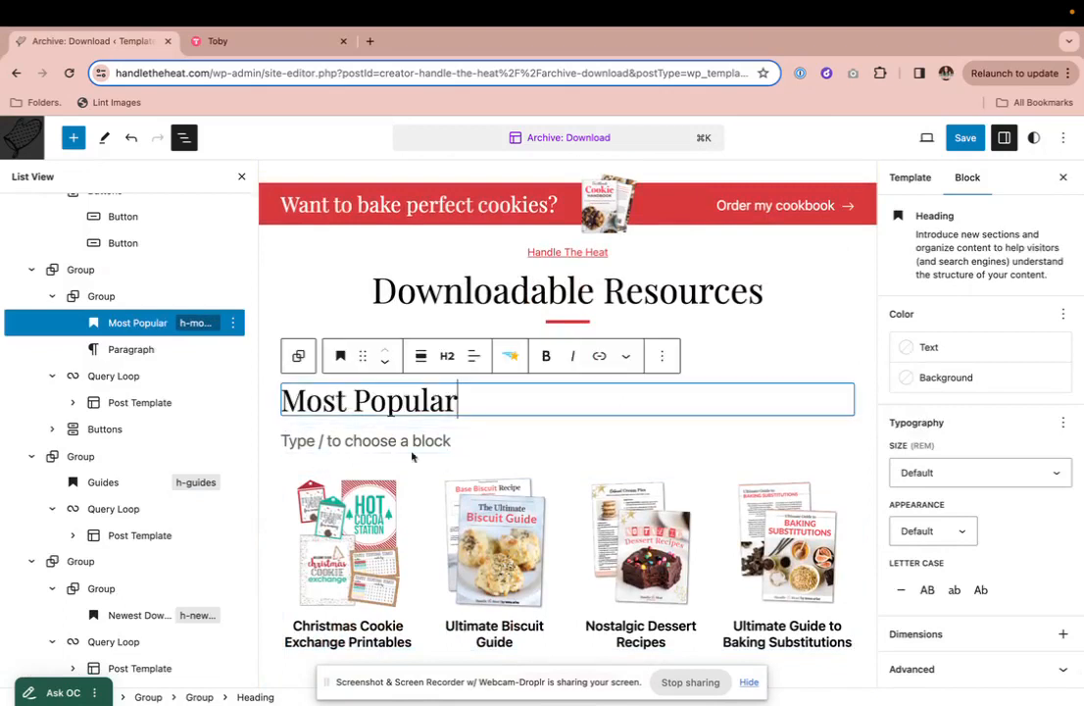
click(456, 441)
key(BackSpace)
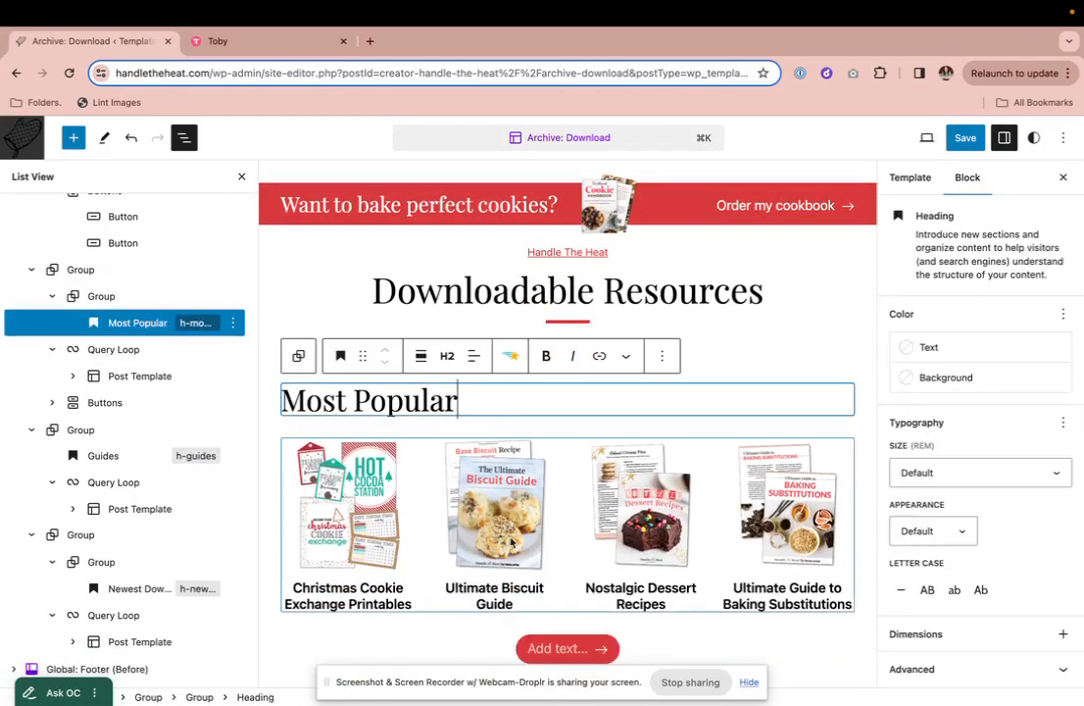
Delete the empty Buttons block from the Most Popular section.
click(484, 648)
scroll(483, 648, down, 1)
click(95, 401)
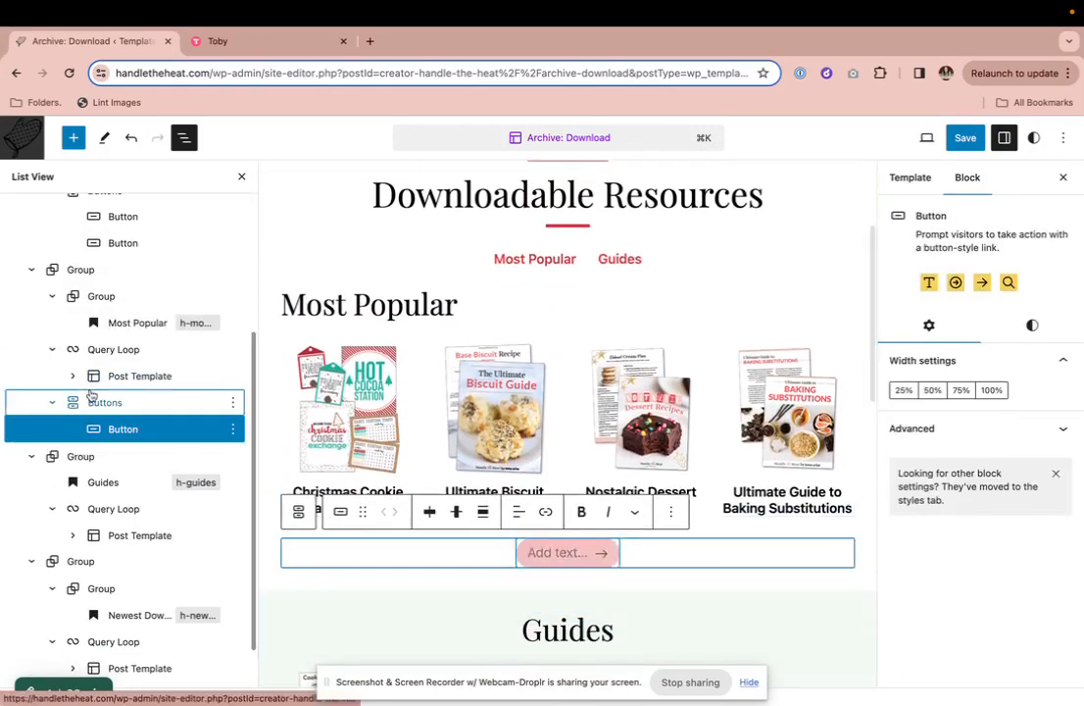
key(BackSpace)
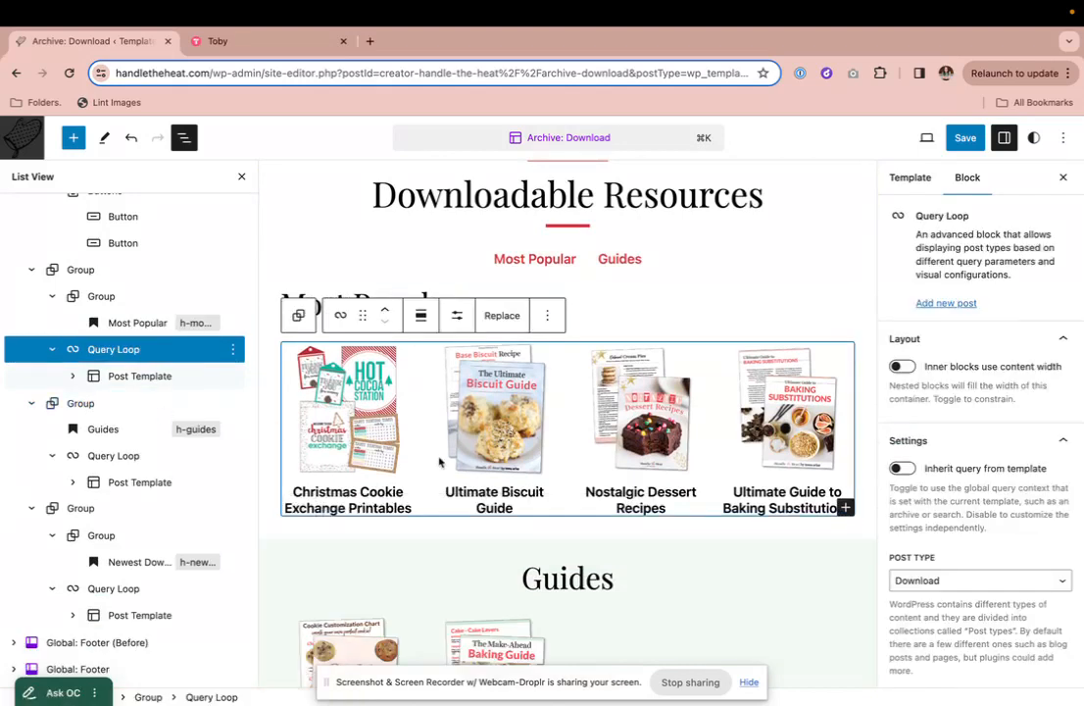
Add Cookie Customization Chart and Make-Ahead Baking Guide as selective posts of the Most Popular section's Query Loop.
scroll(1026, 614, down, 5)
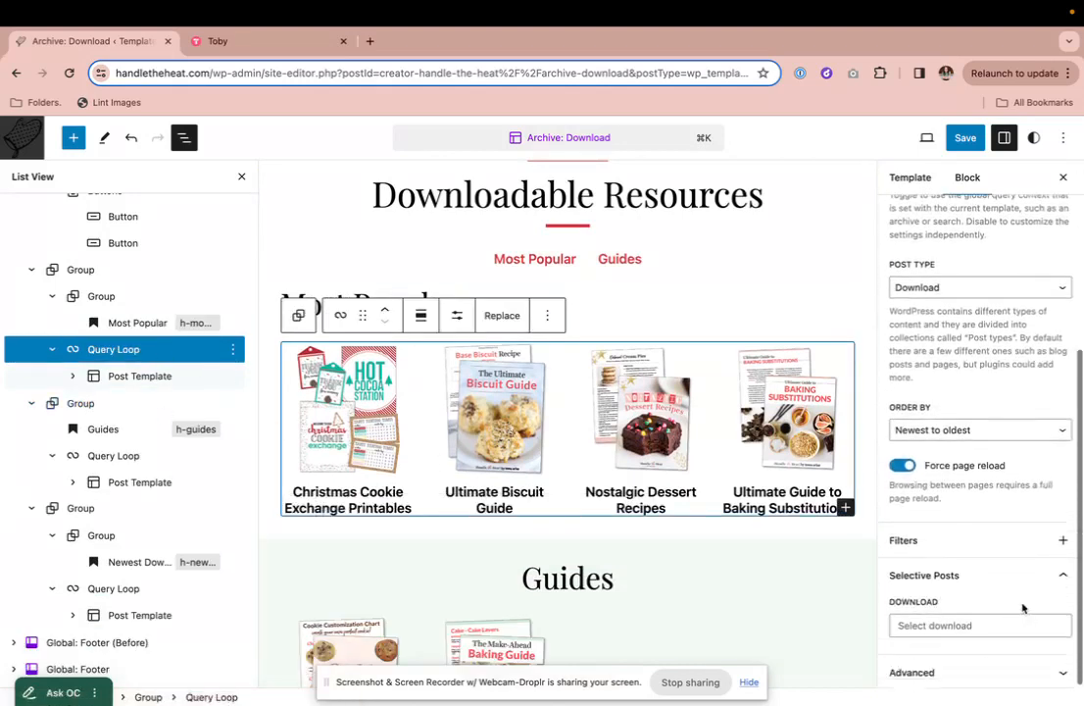
click(986, 623)
scroll(975, 607, down, 5)
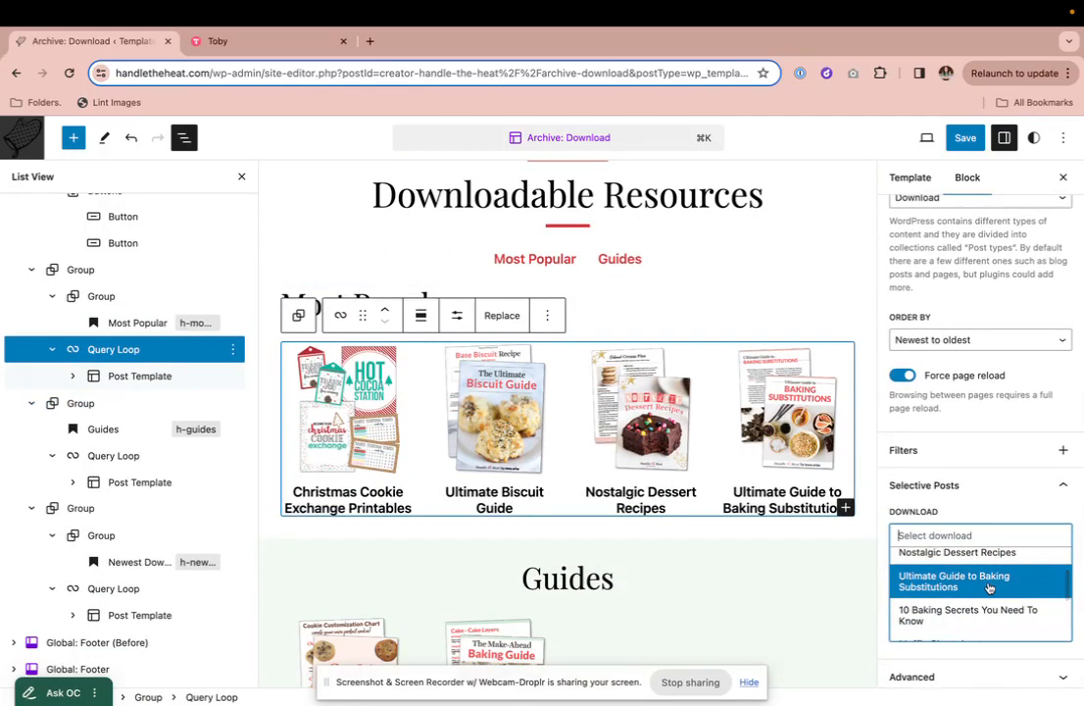
scroll(988, 588, down, 5)
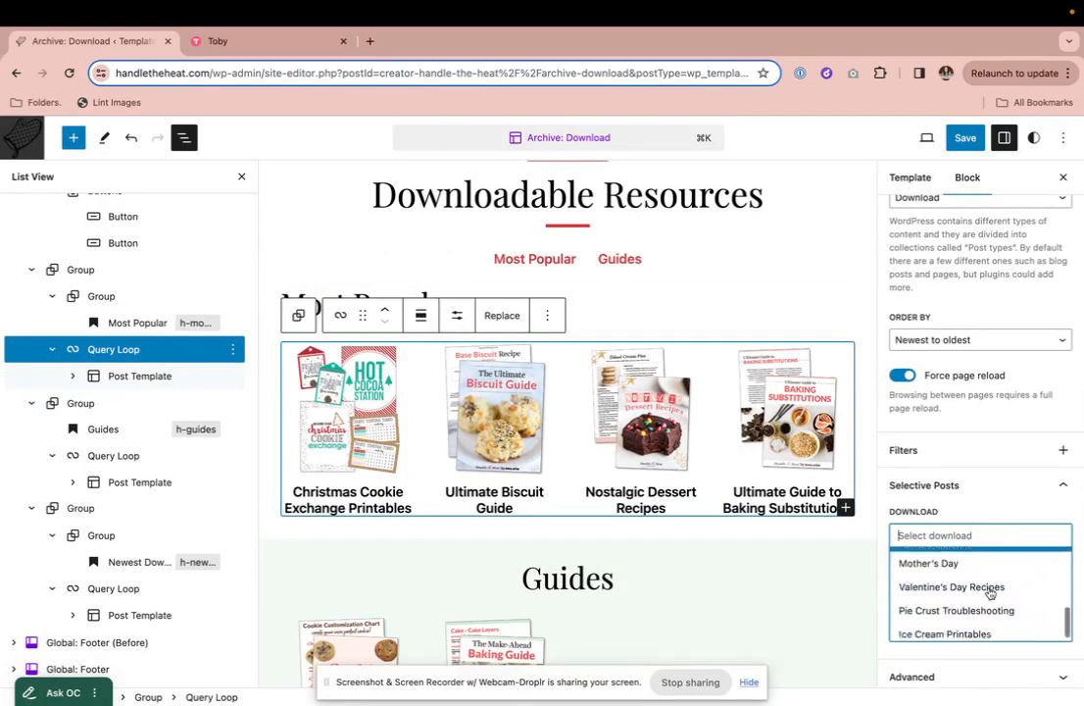
text(d)
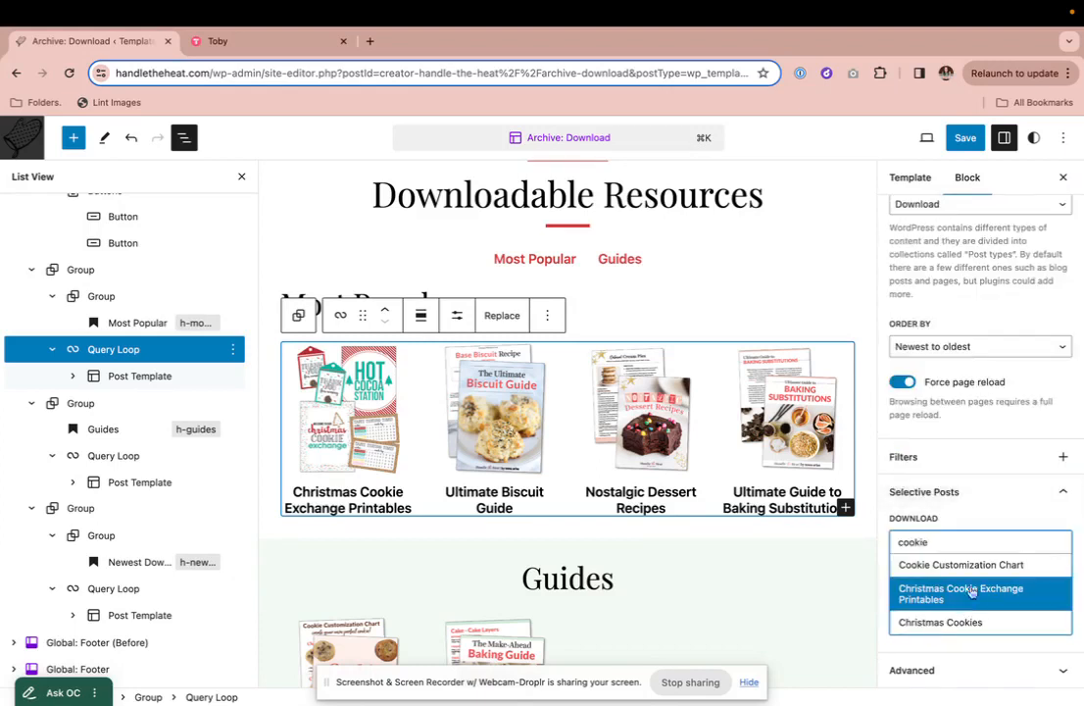
click(963, 566)
text(baking)
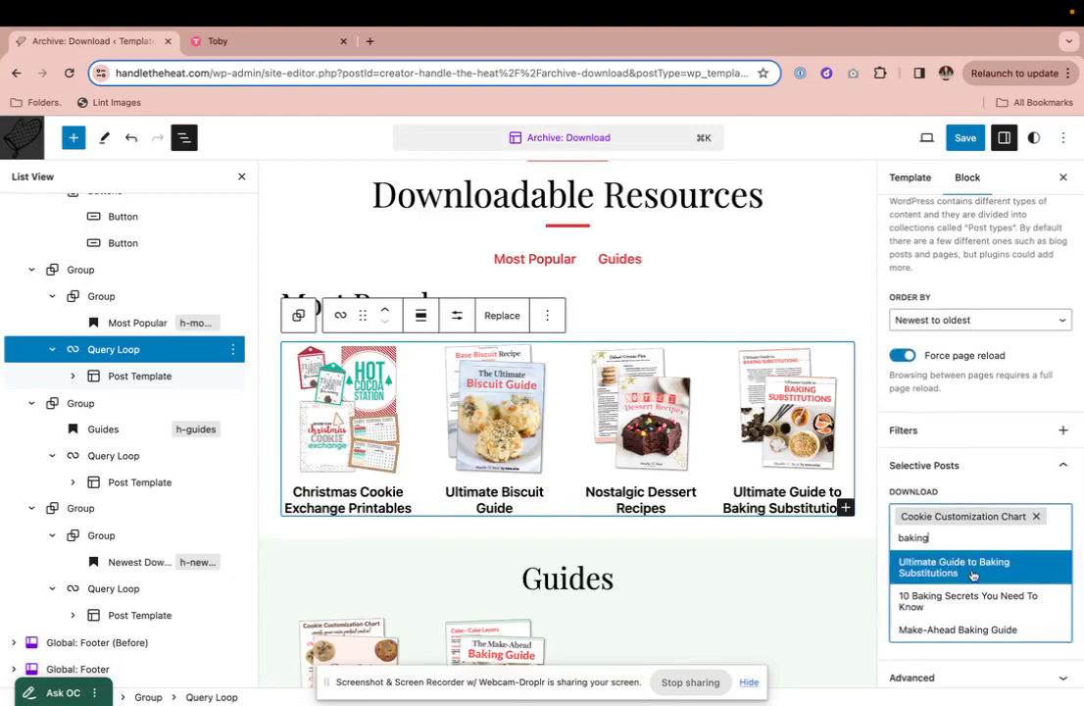
click(975, 632)
Add 10 Baking Secrets You Need To Know and Ultimate Guide to Baking Substitutions to the Most Popular section's selective posts.
text(bak)
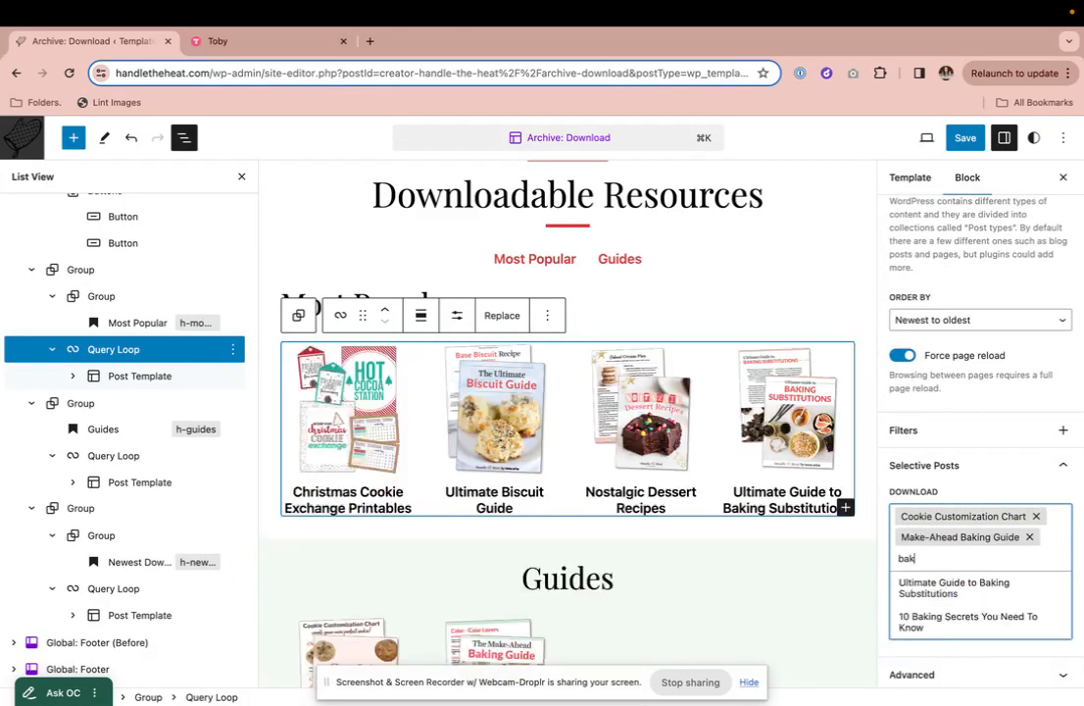
click(954, 619)
text(bakin)
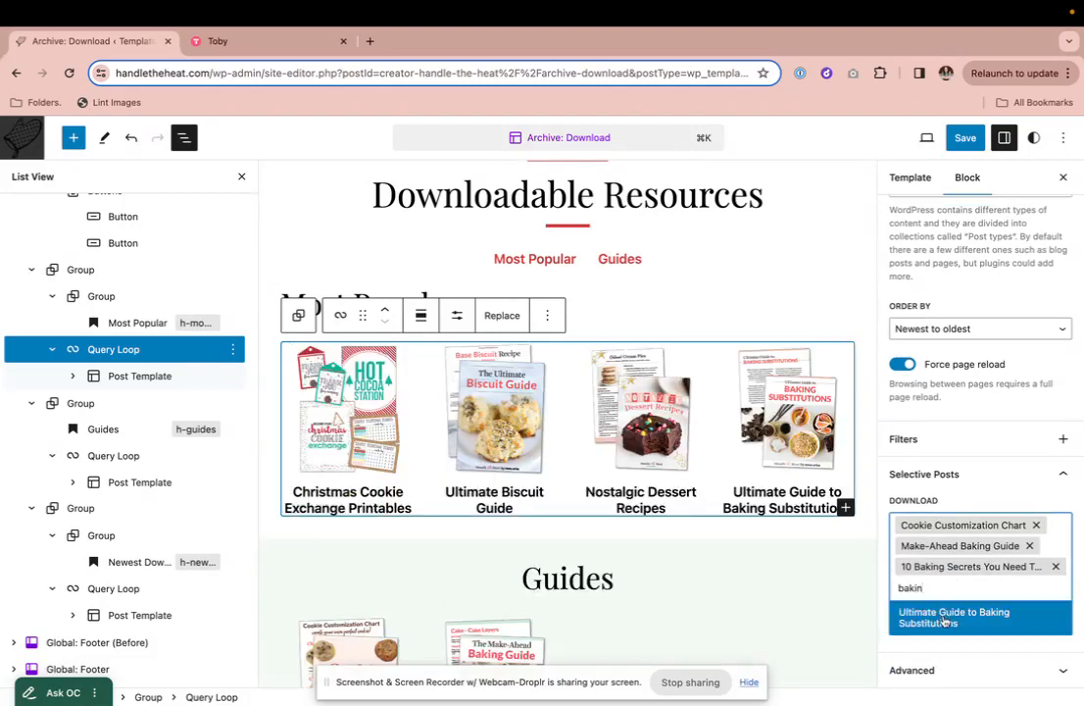
click(954, 617)
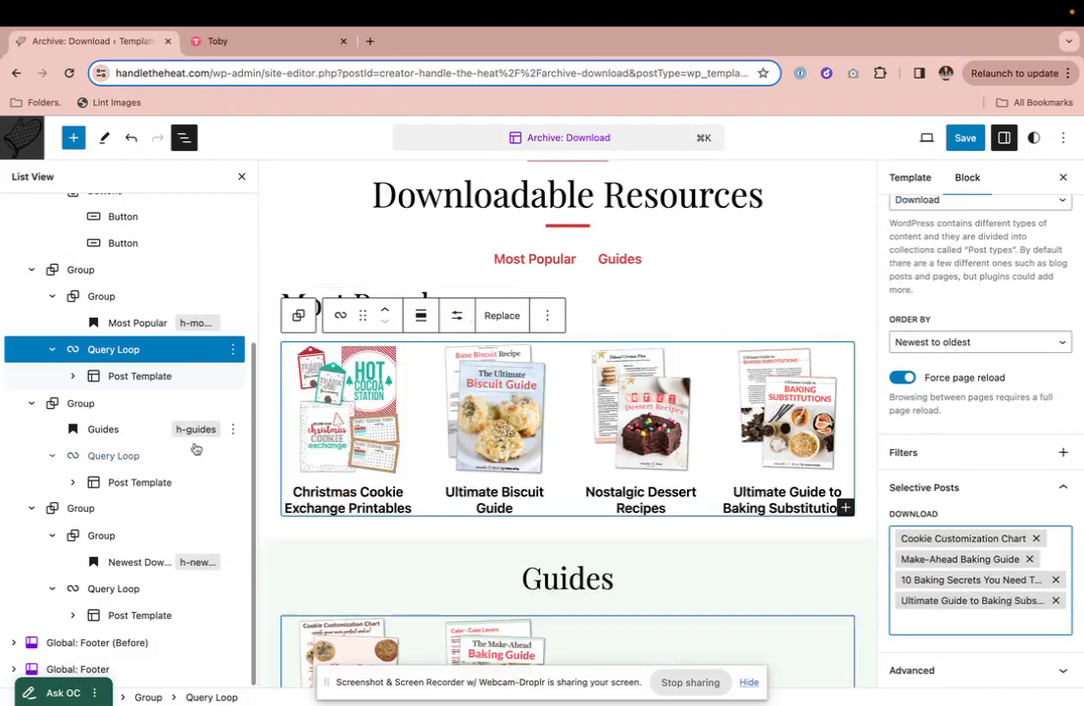
Review the Most Popular, Guides and Newest Downloads sections and their post grids from the page header to the footer.
click(277, 551)
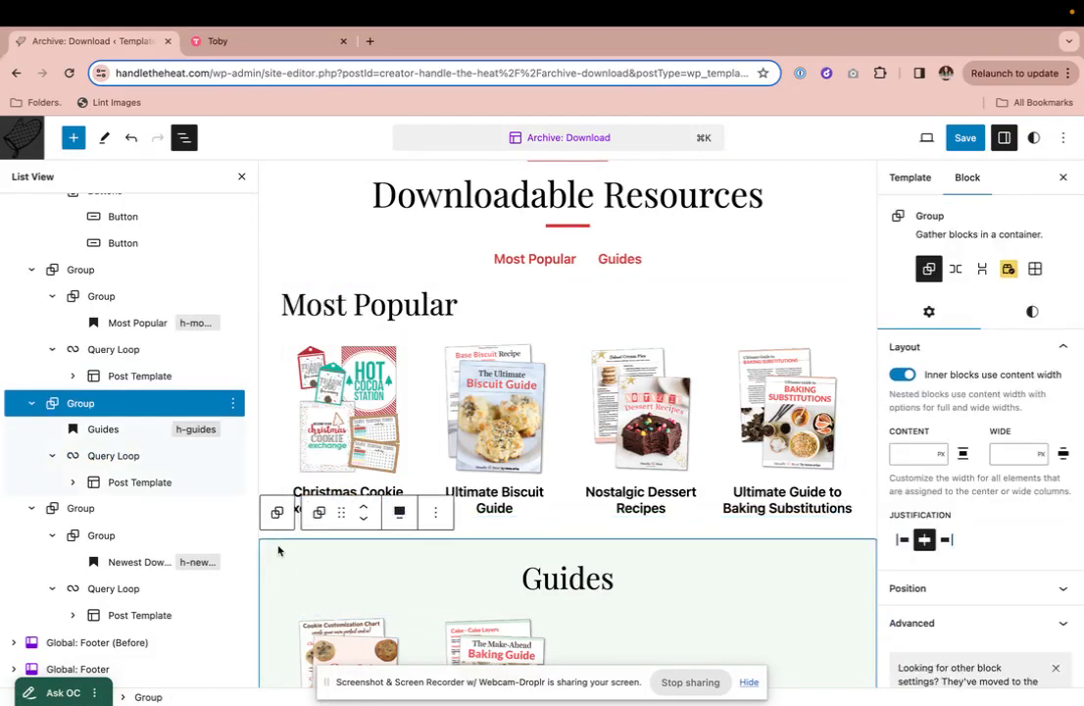
click(273, 326)
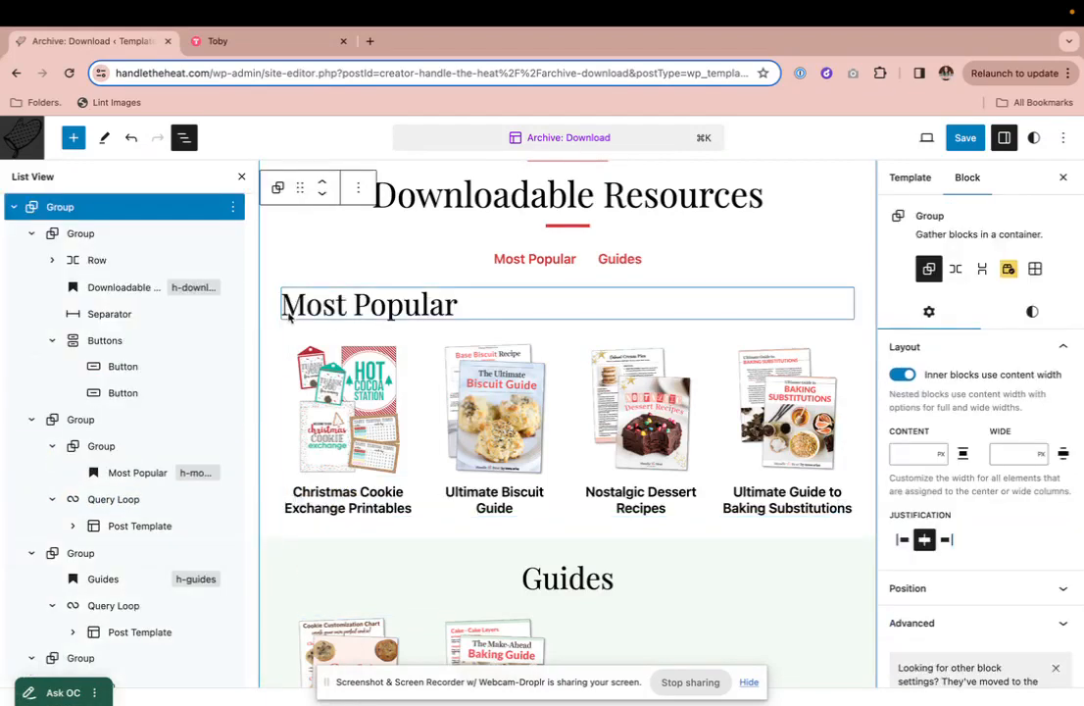
click(428, 404)
scroll(428, 403, down, 5)
click(422, 404)
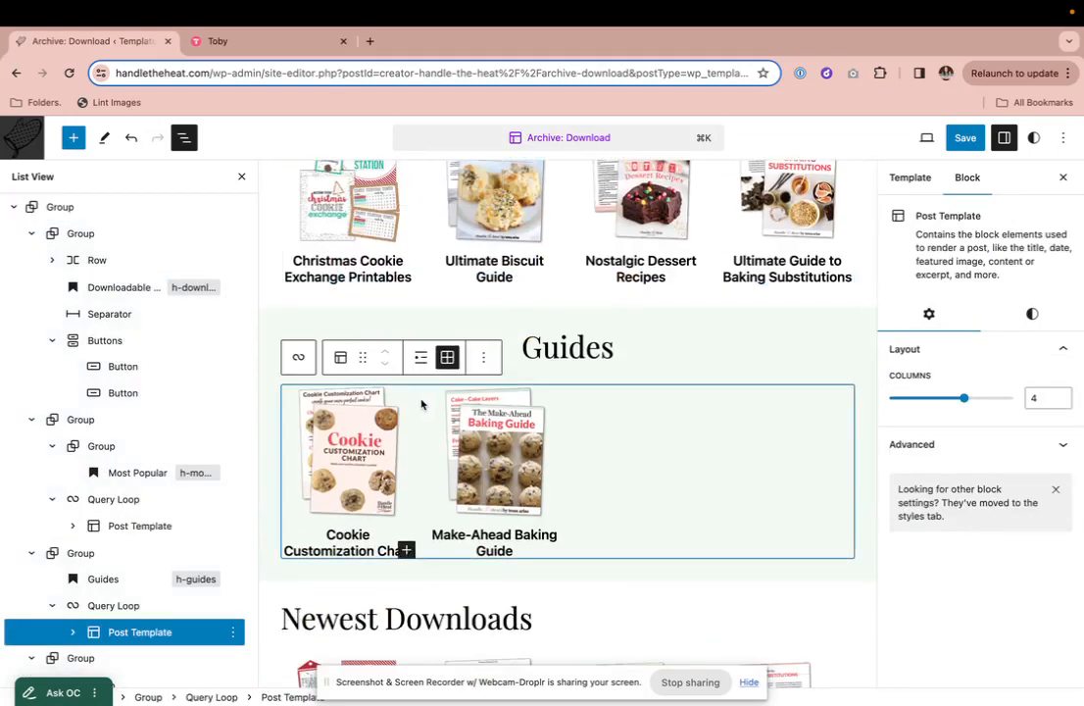
scroll(422, 404, down, 4)
click(422, 485)
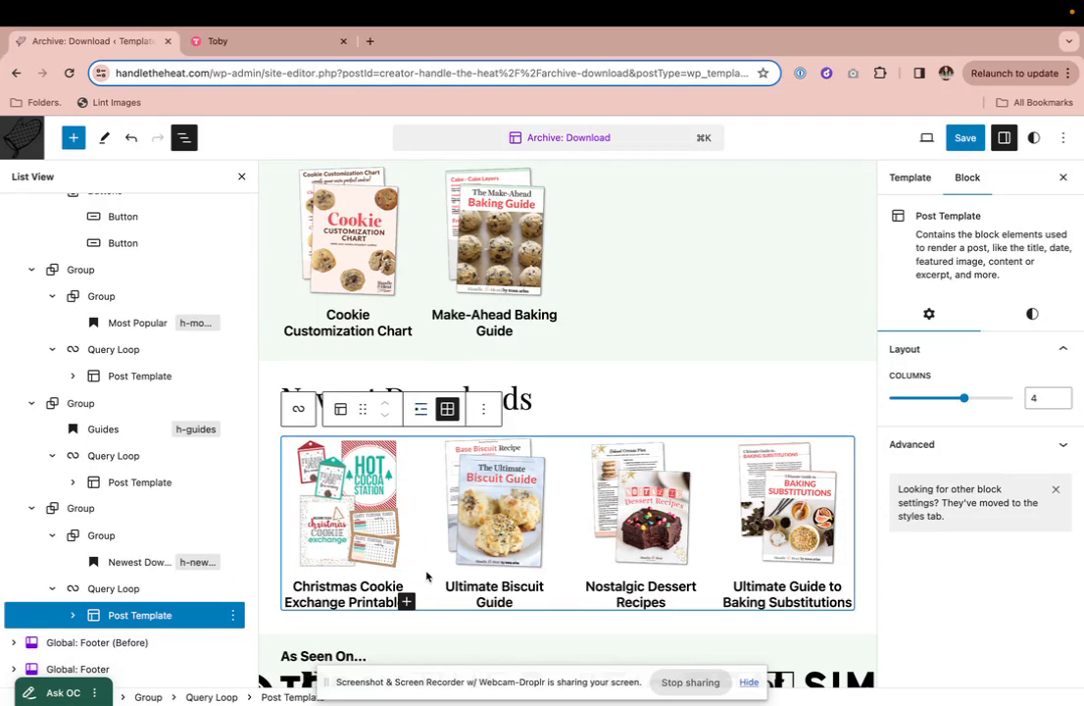
scroll(426, 576, down, 3)
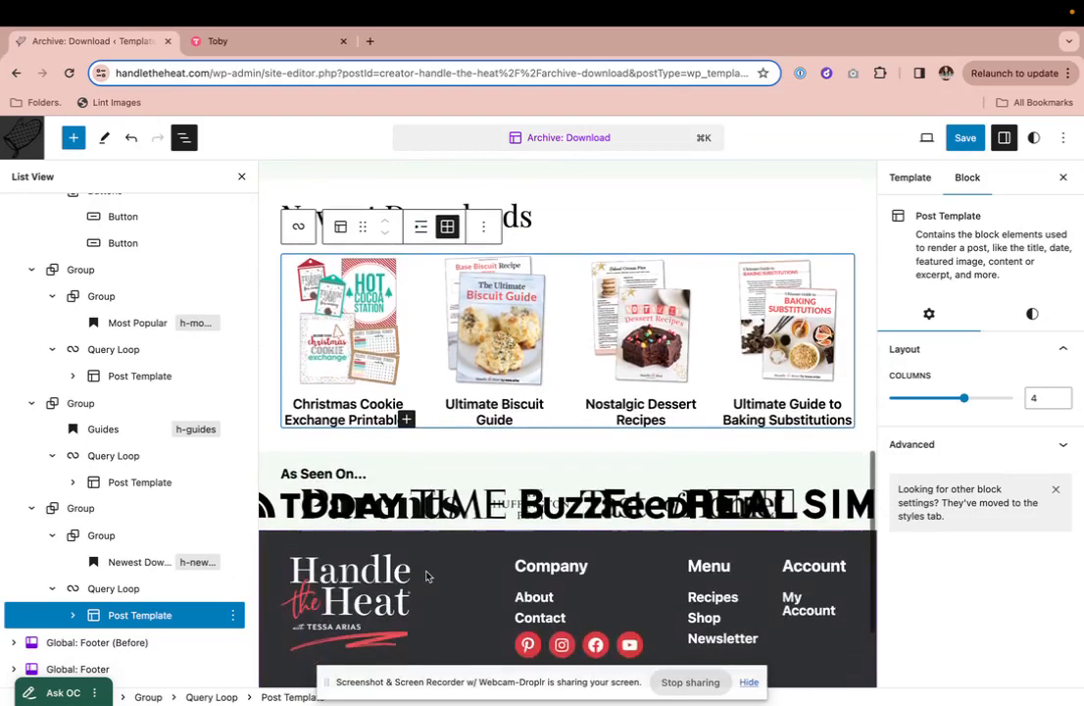
scroll(432, 426, up, 2)
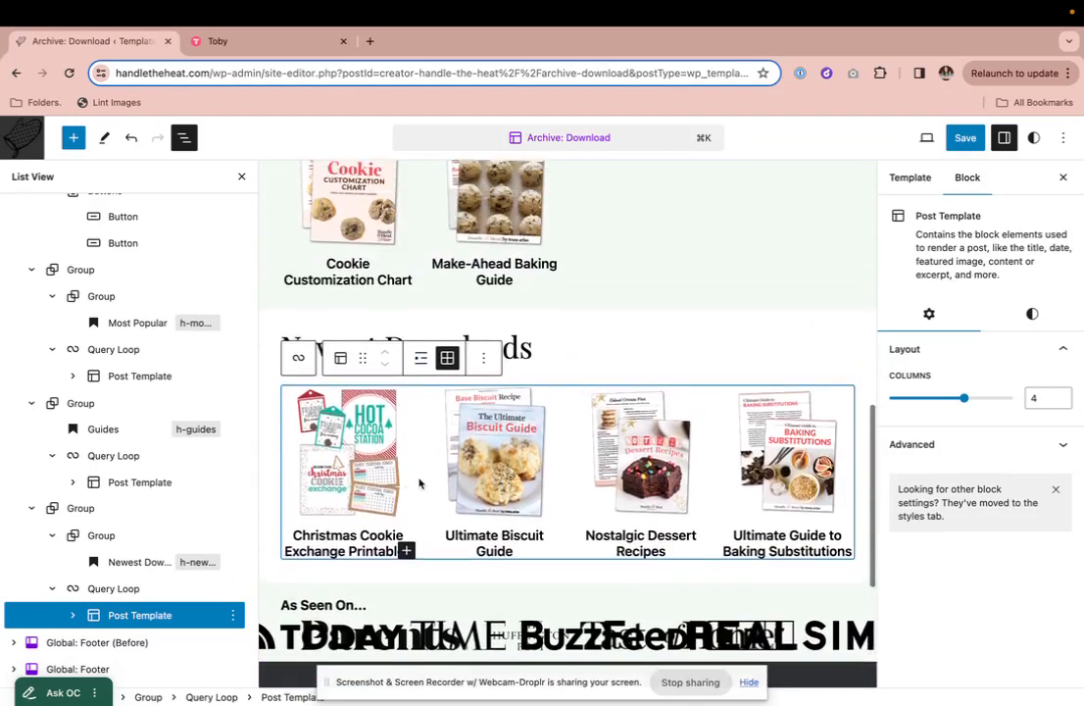
scroll(424, 436, up, 7)
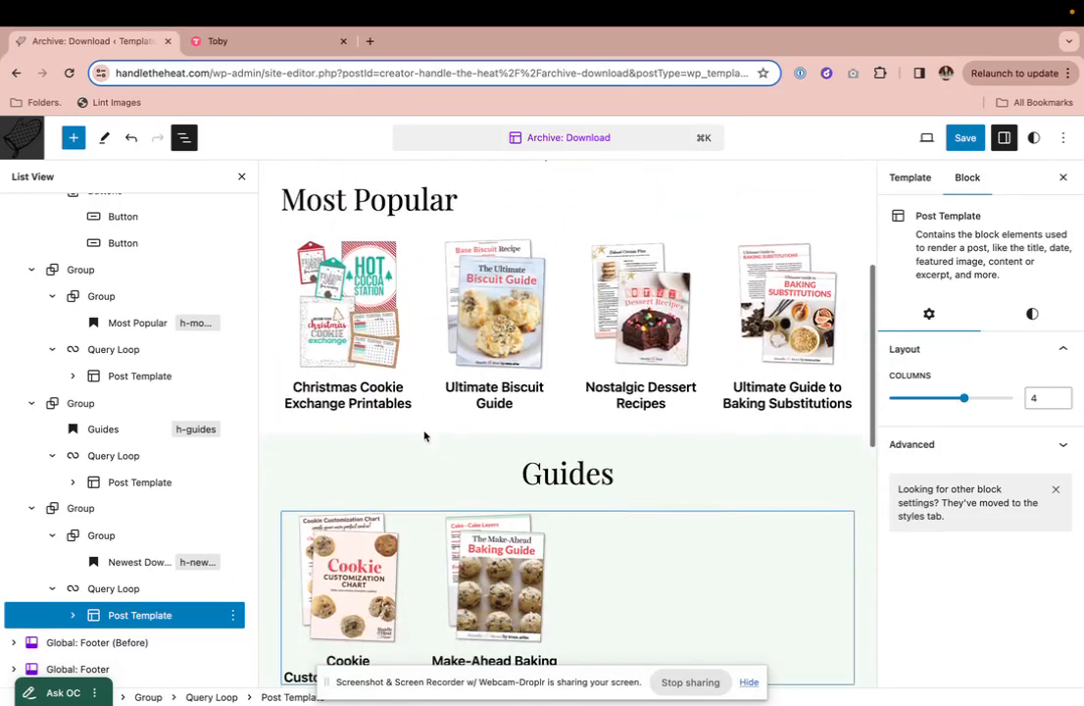
scroll(425, 436, up, 5)
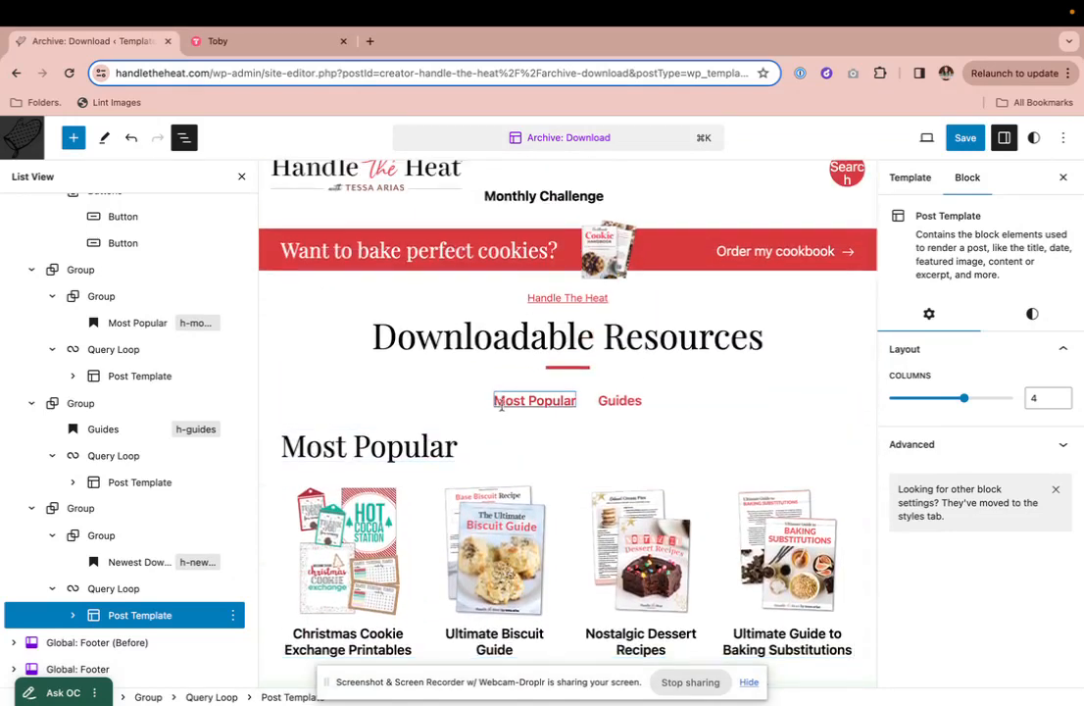
Link the Most Popular button beneath the page title to "popular".
click(501, 402)
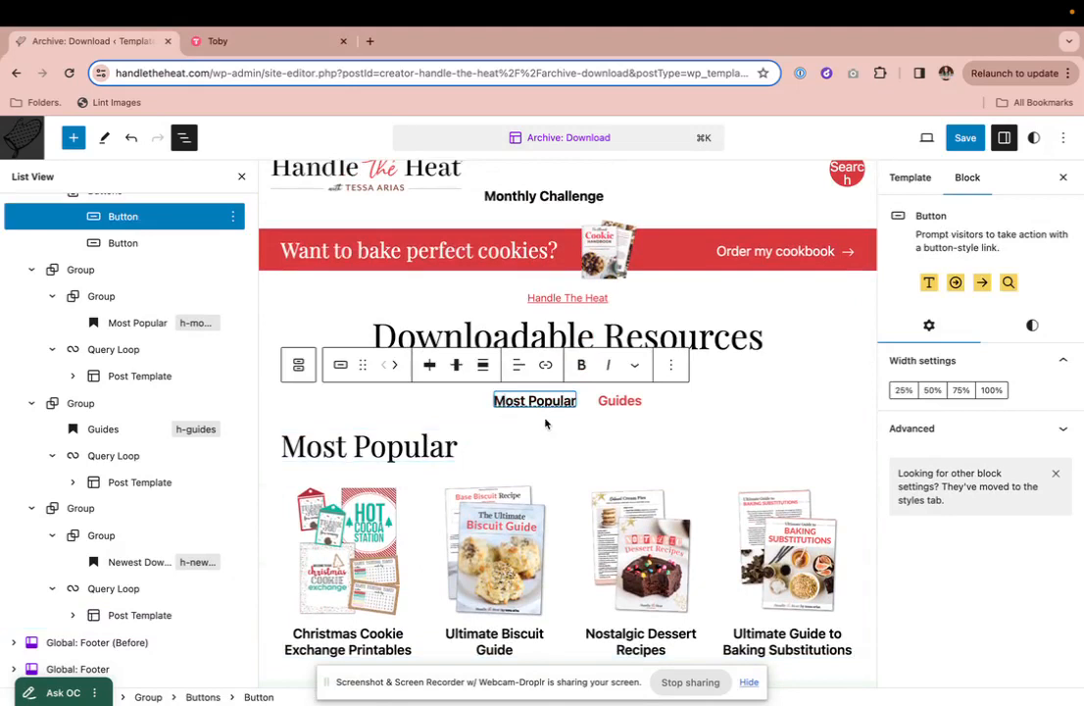
click(547, 366)
text(popu)
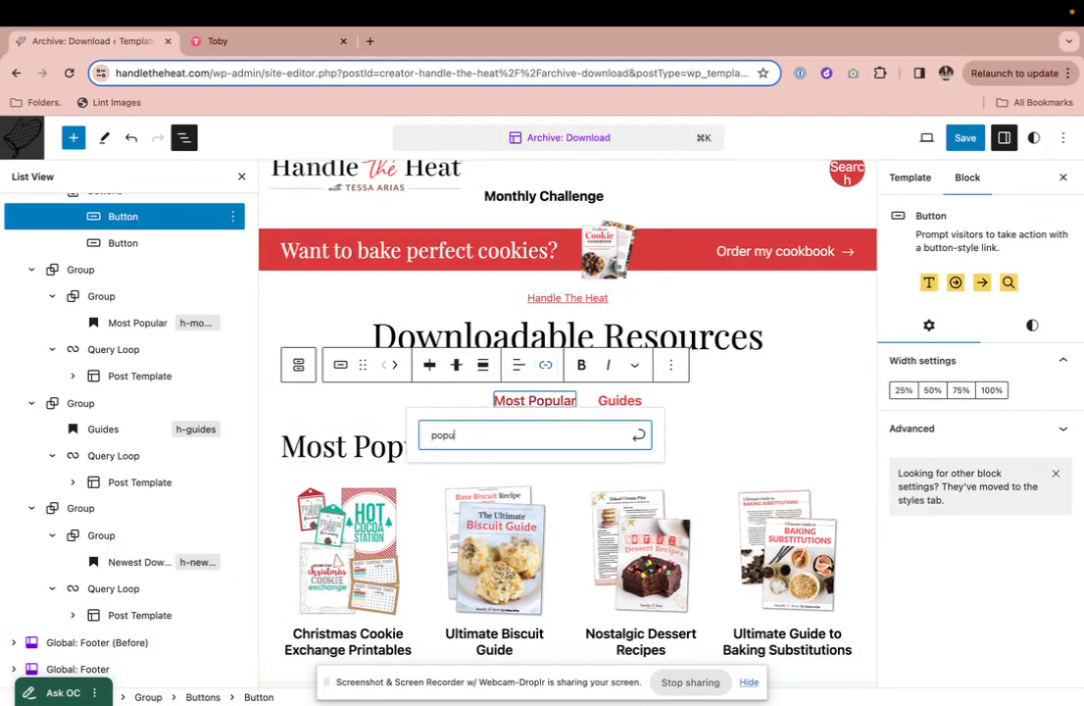
text(lar)
key(Return)
Link the Guides button beneath the page title to "guides".
click(625, 400)
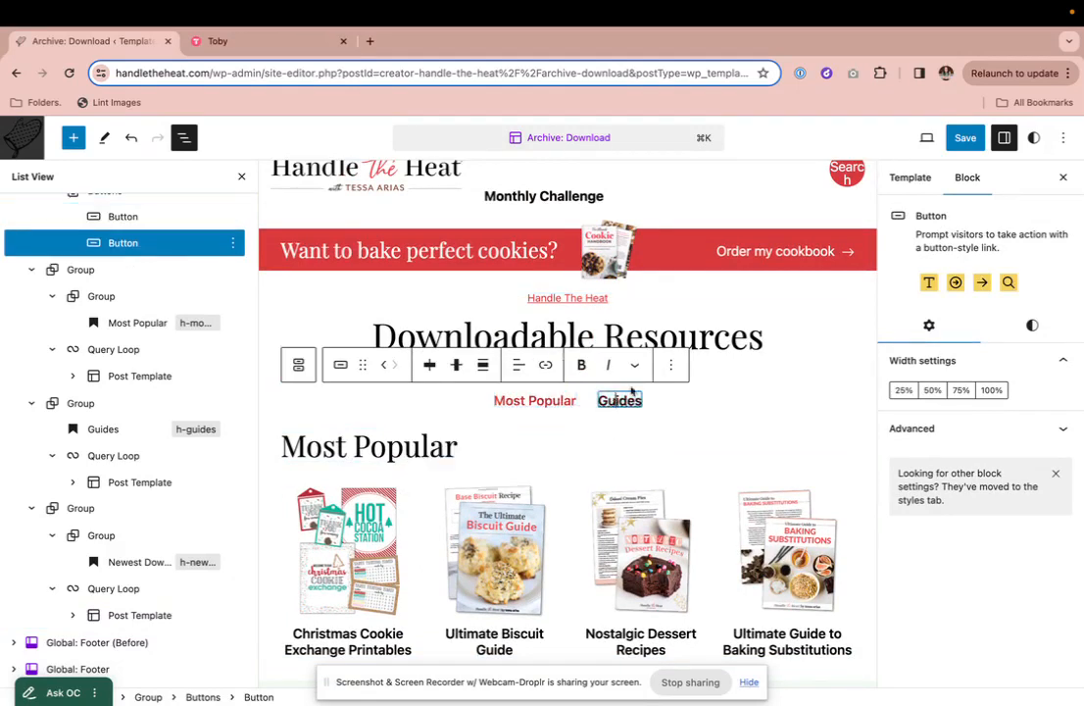
click(543, 367)
text(guides)
key(Return)
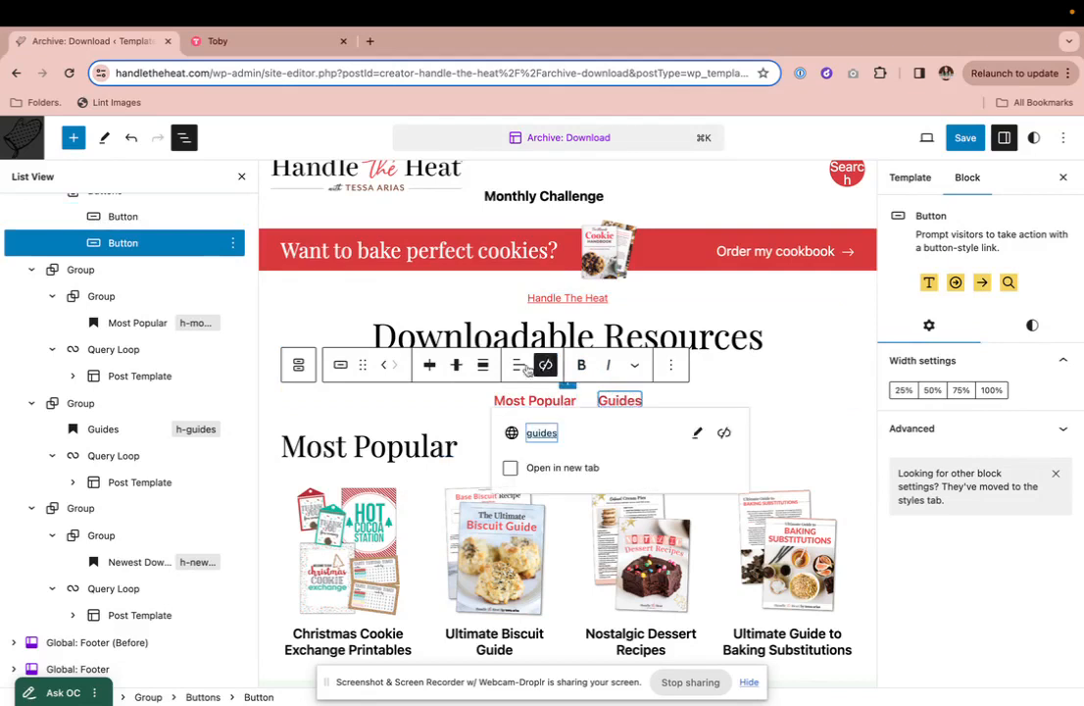
Set the HTML anchor of the outer group holding the Most Popular section to "popular".
click(319, 447)
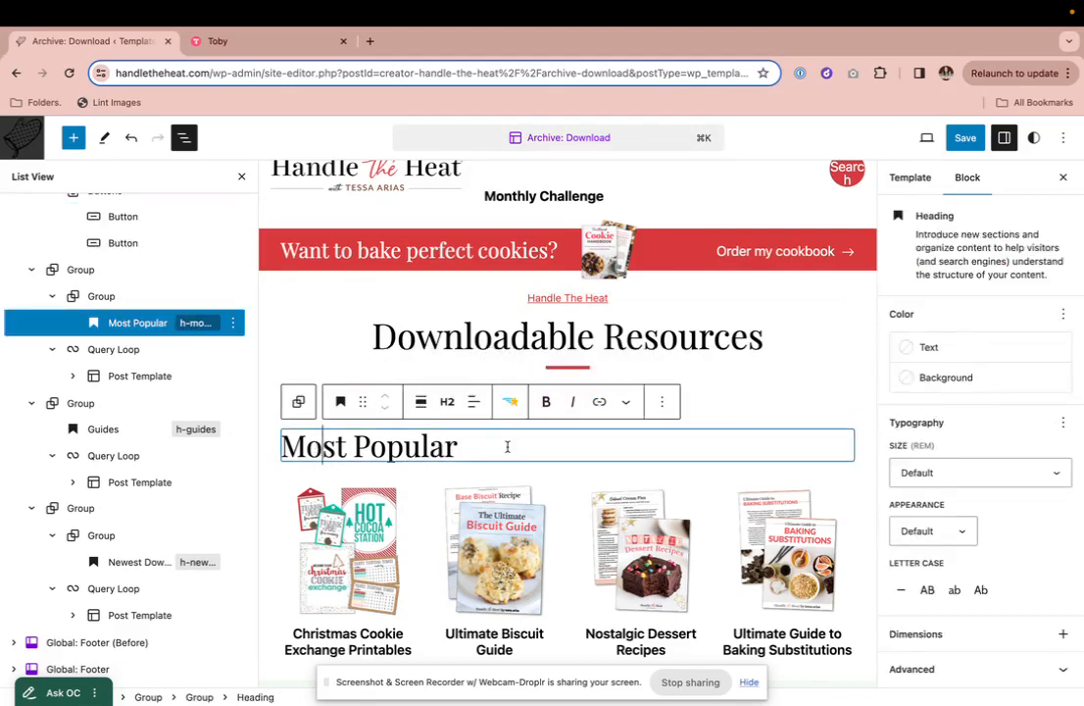
click(125, 279)
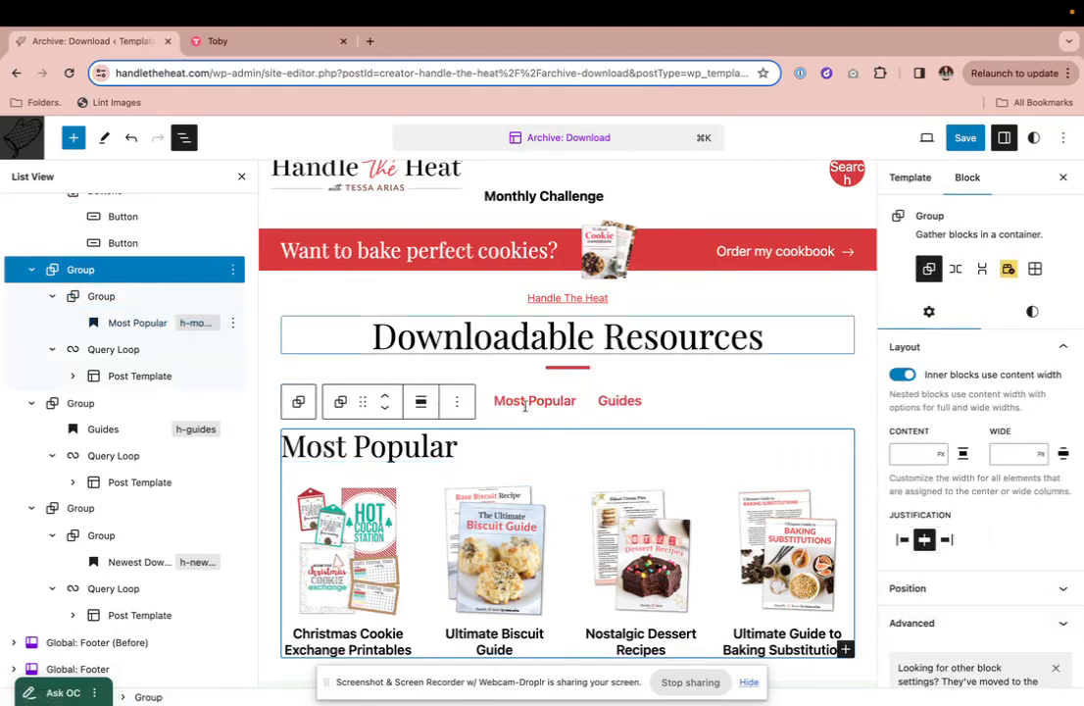
scroll(975, 607, down, 1)
click(975, 599)
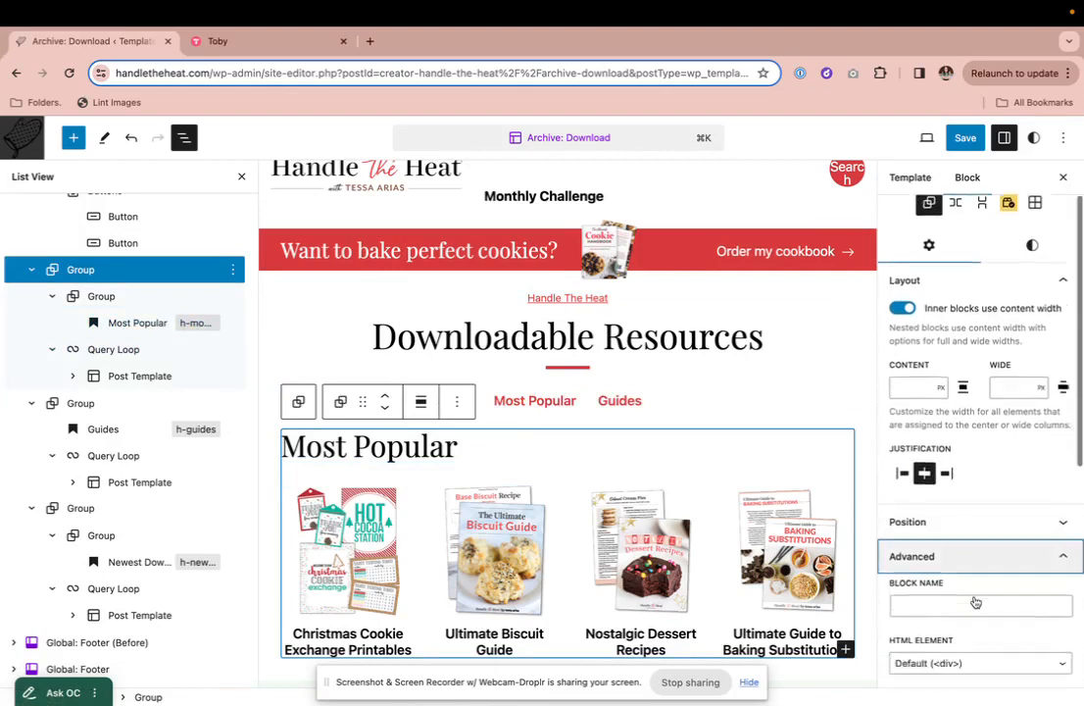
scroll(975, 602, down, 5)
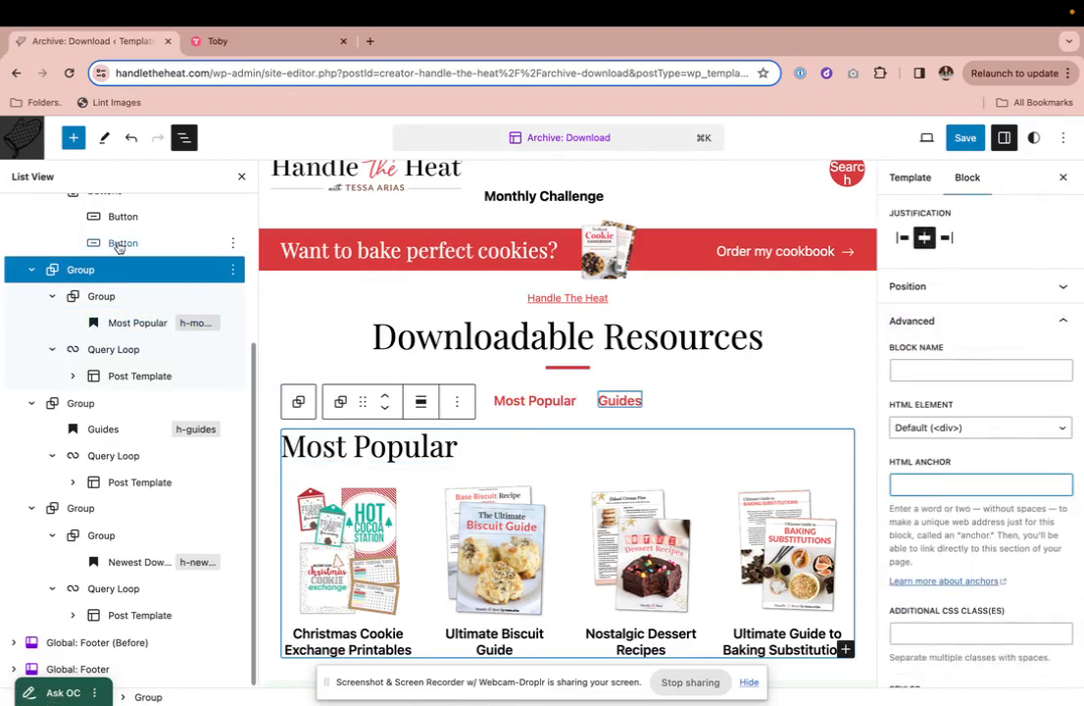
text(popular)
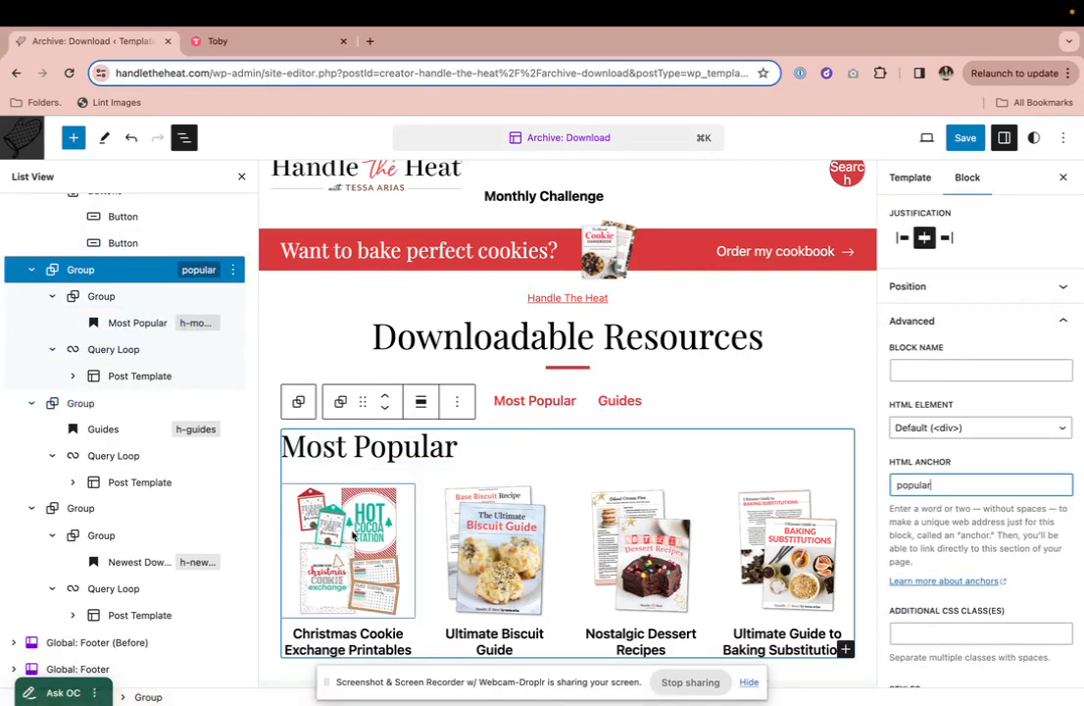
Set the HTML anchor of the Guides section's group to "guides".
scroll(353, 534, down, 3)
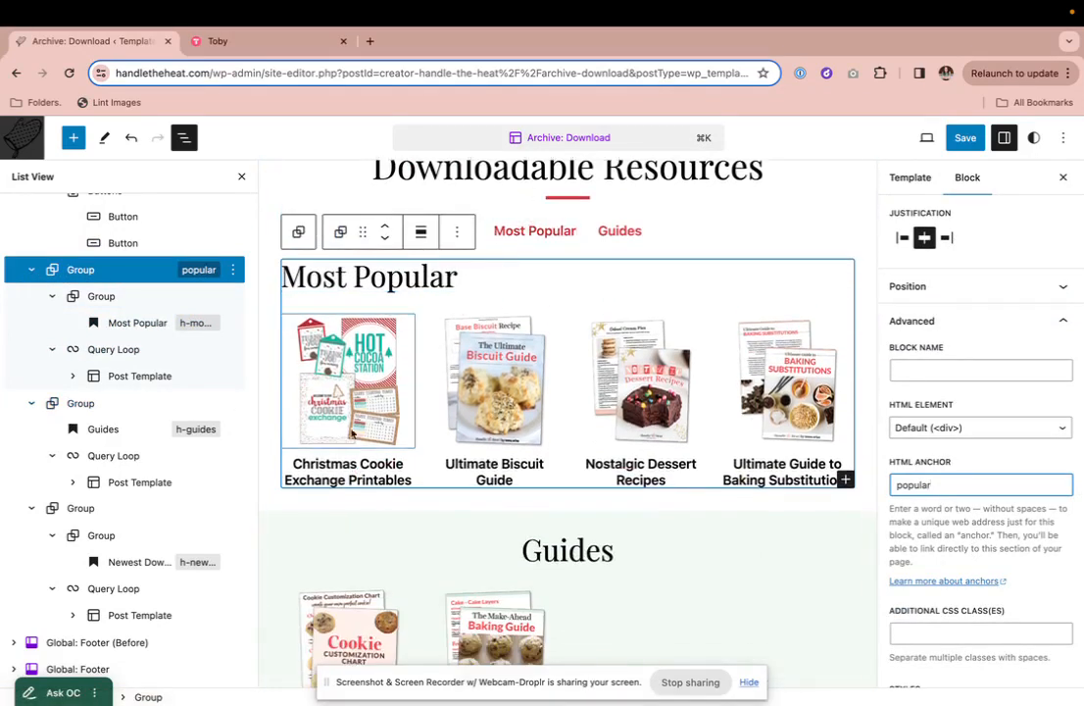
click(262, 535)
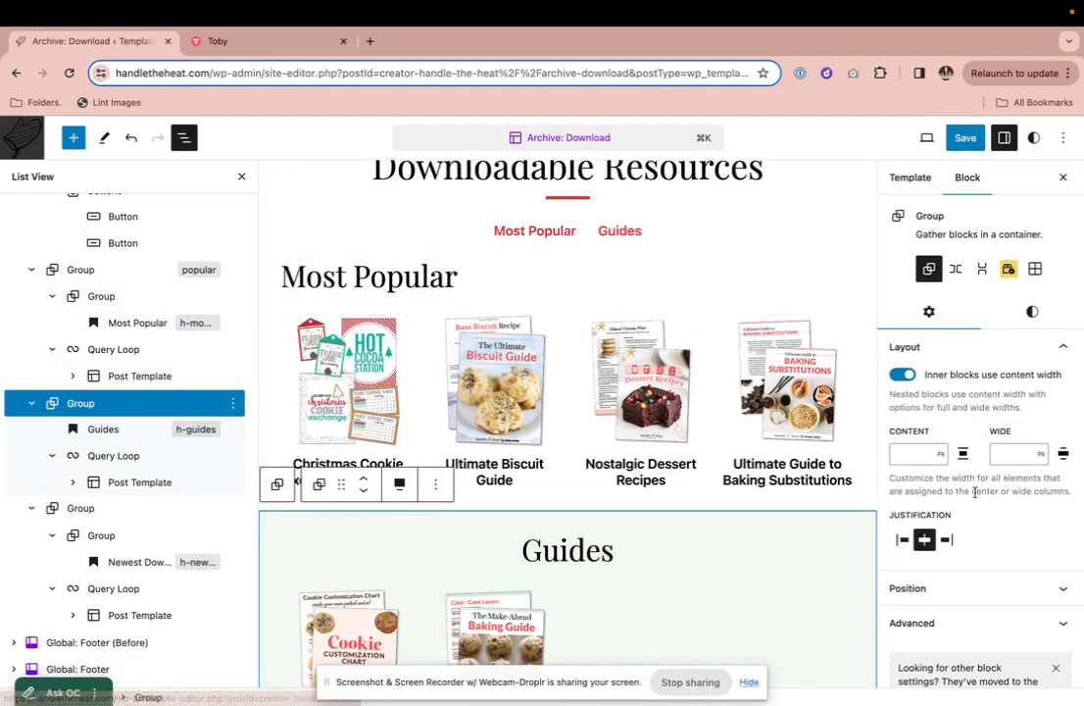
click(970, 622)
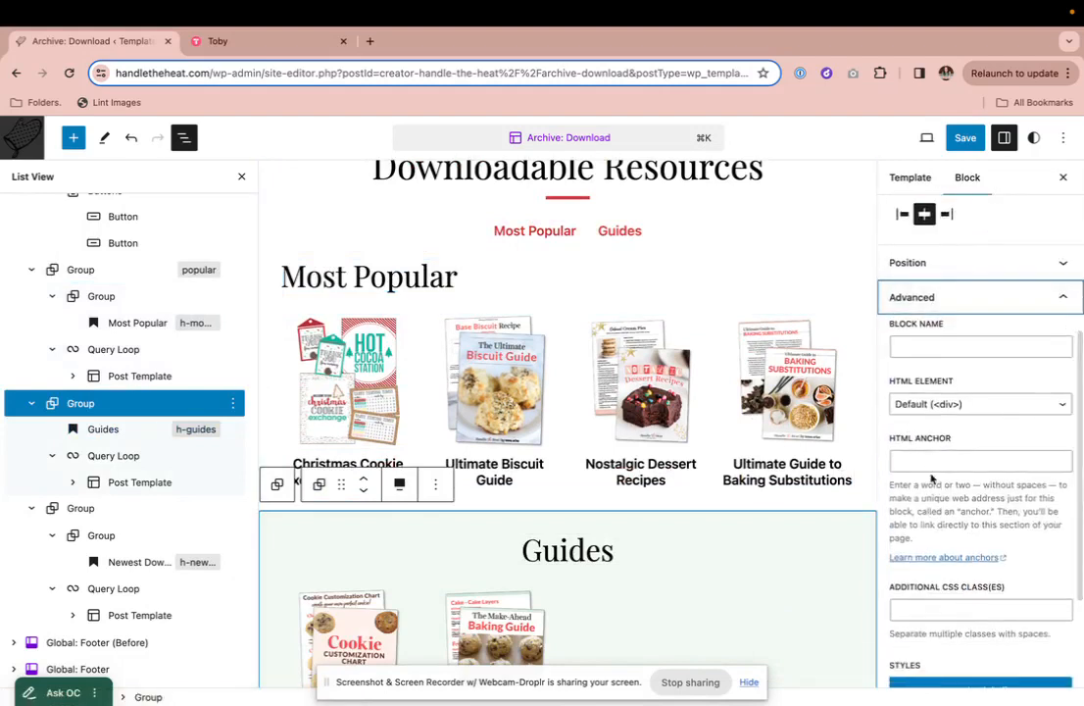
click(923, 462)
text(guides)
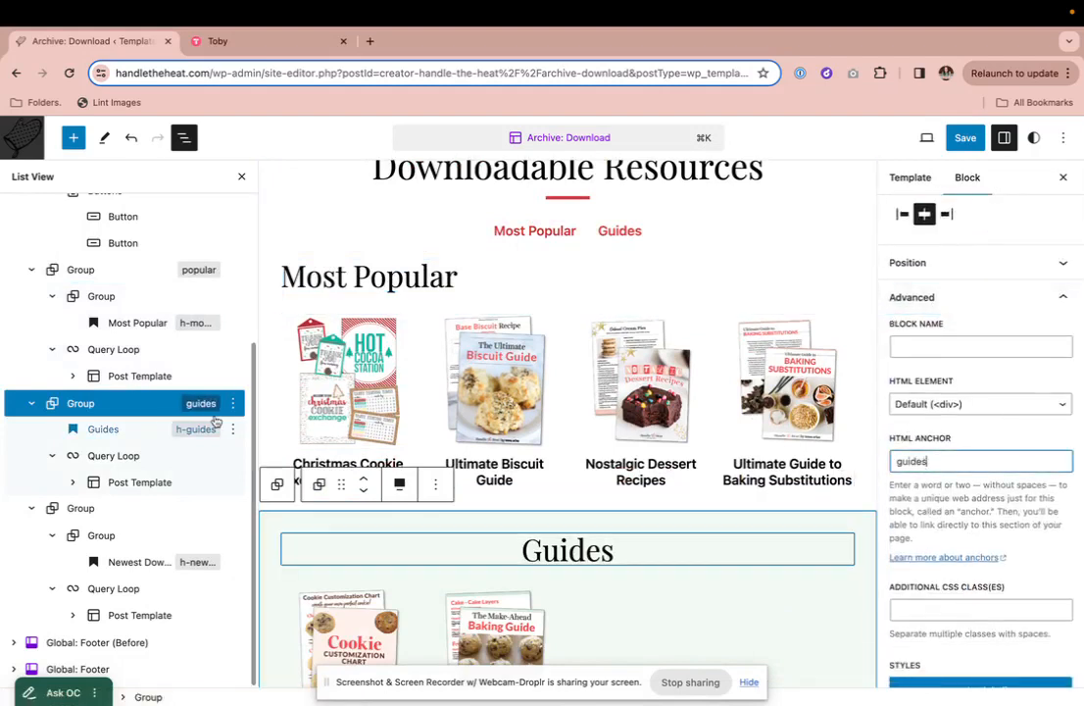
Collapse the Most Popular, Guides and Newest Downloads groups in the List View.
click(32, 403)
click(33, 349)
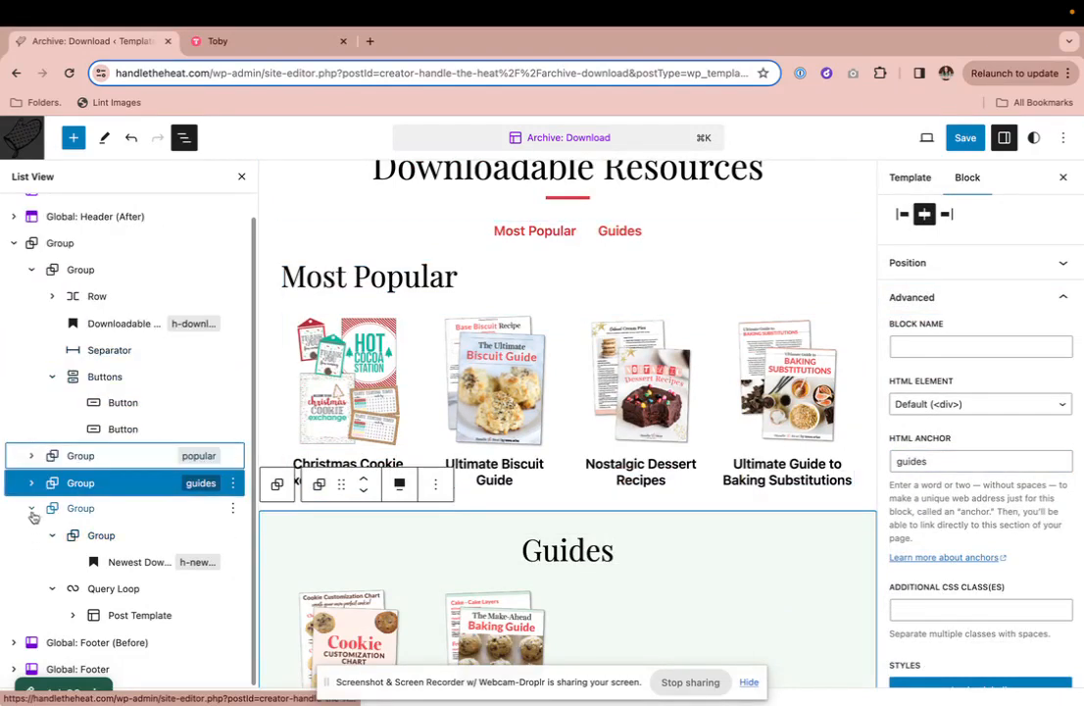
click(31, 508)
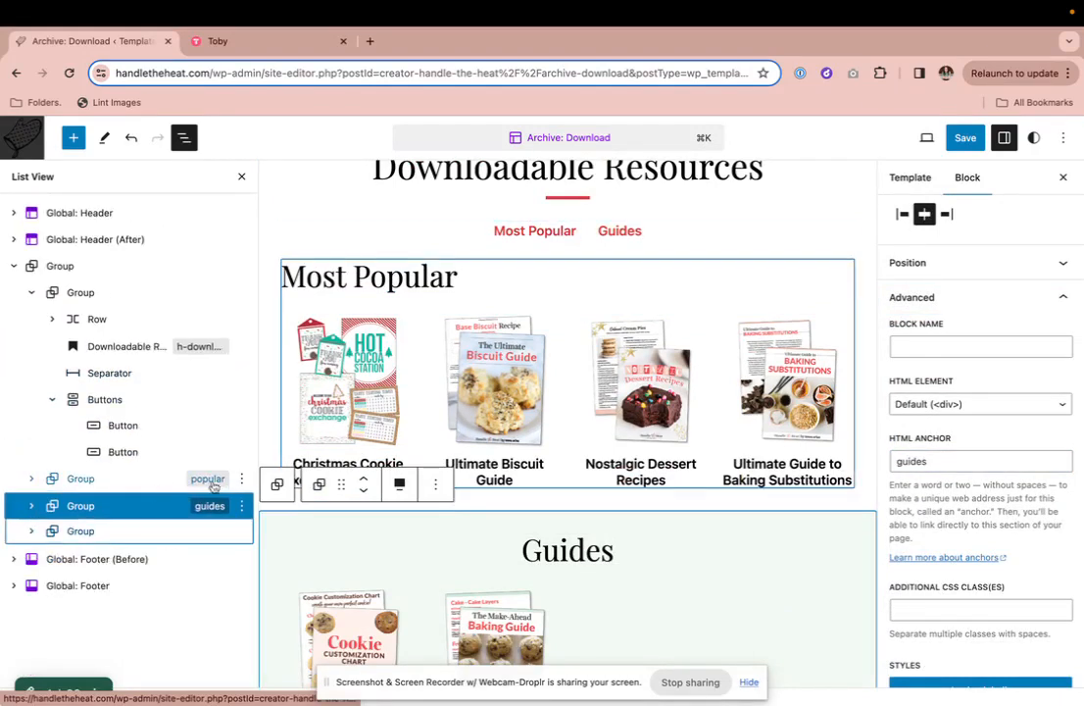
Change the Most Popular button's link to the in-page anchor "#popular".
click(546, 232)
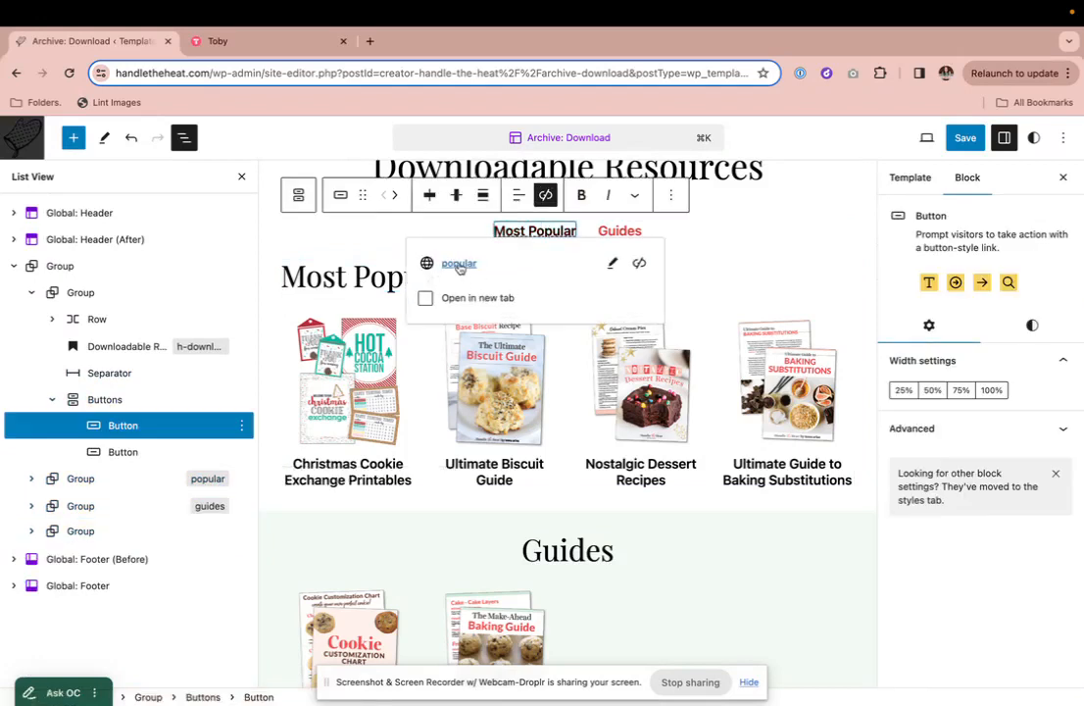
click(613, 262)
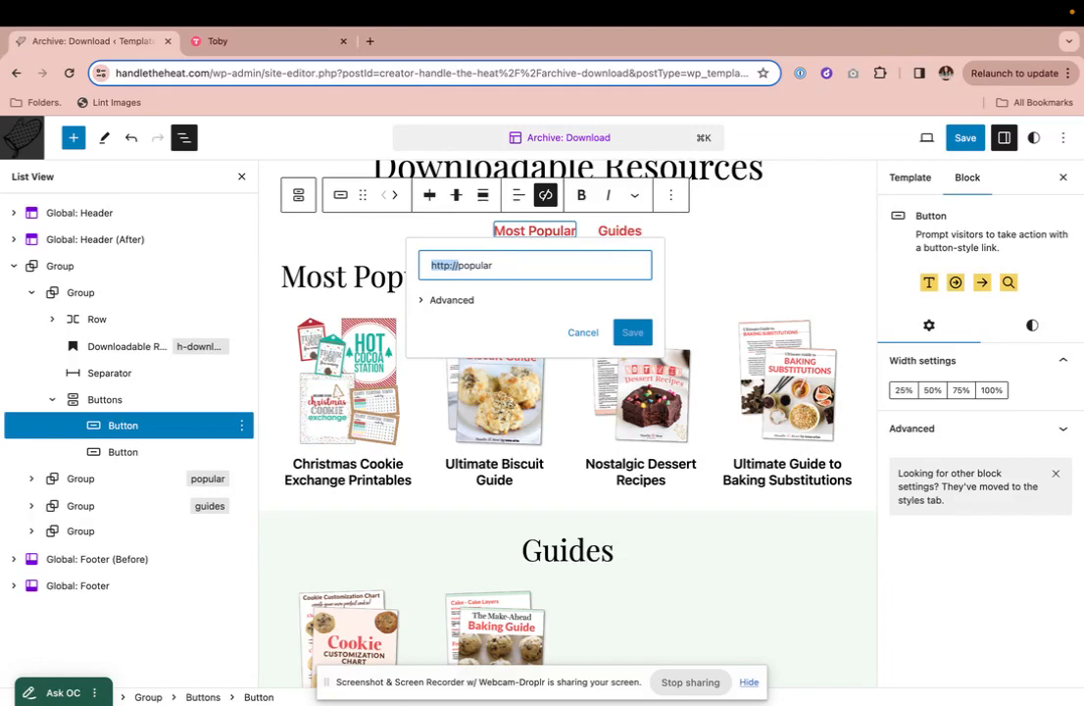
text(#)
click(632, 371)
Change the Guides button's link to the in-page anchor "#guides".
click(624, 229)
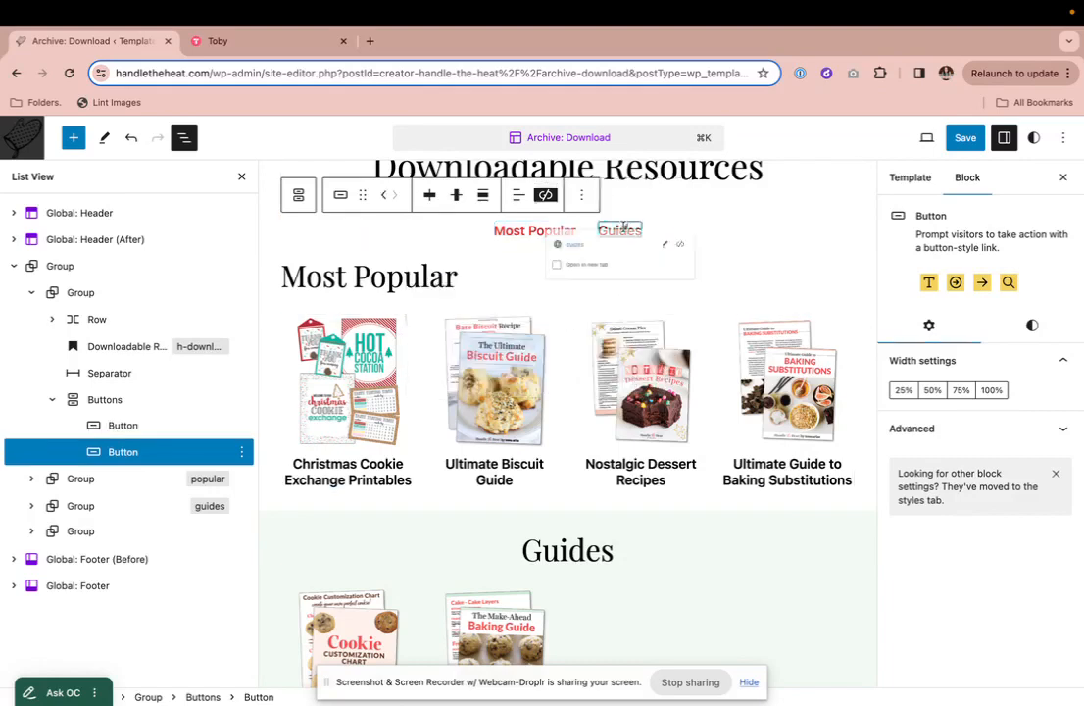
click(693, 259)
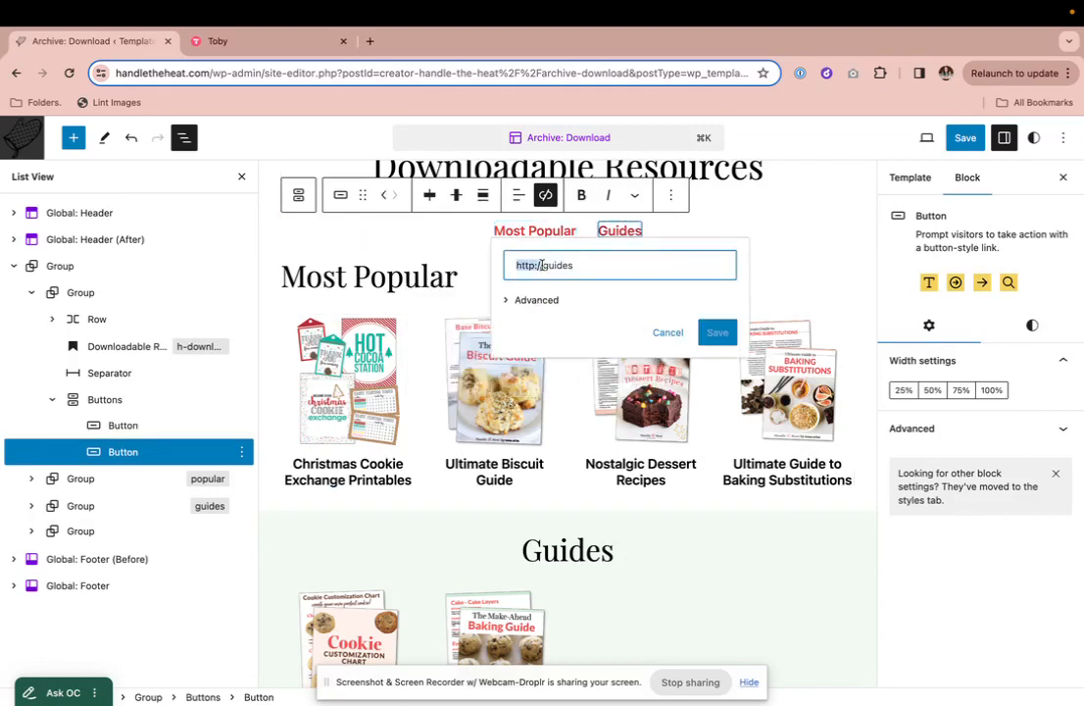
text(#)
click(717, 370)
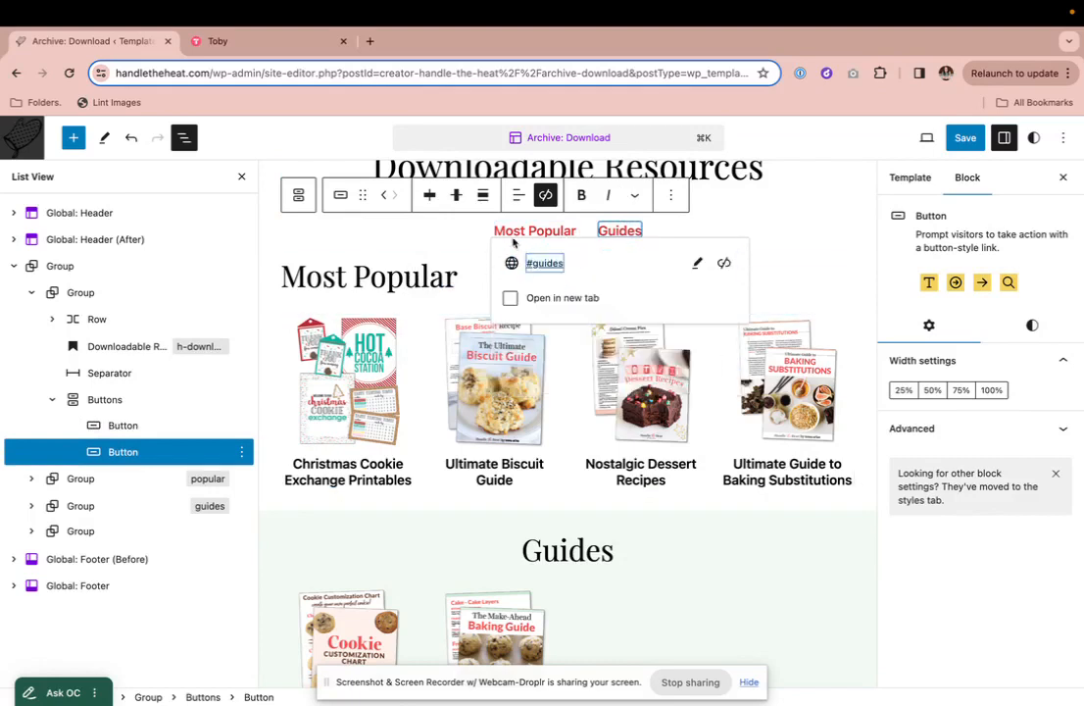
Check the groups anchored "popular" and "guides" and save the Archive: Download template.
click(155, 480)
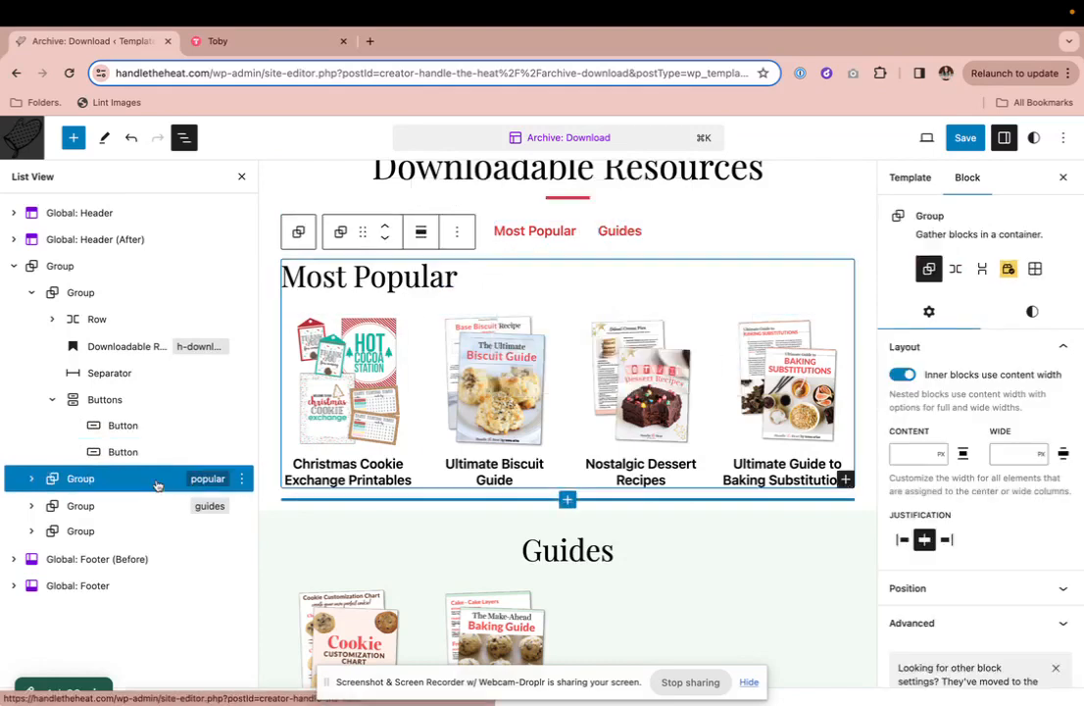
click(155, 507)
click(147, 479)
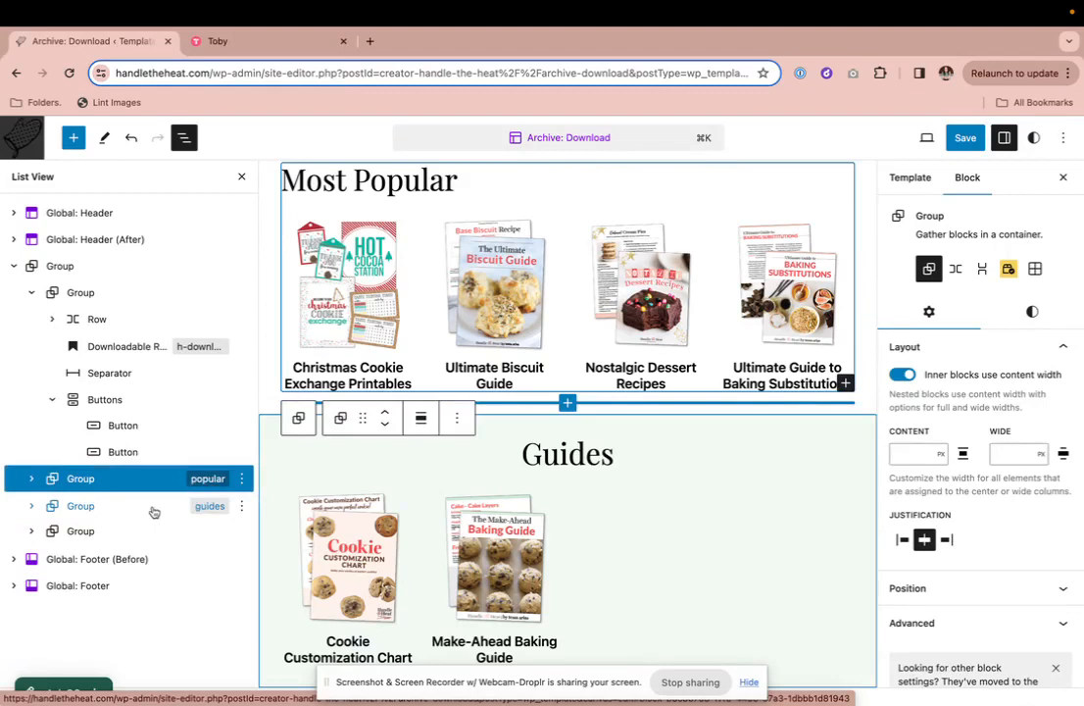
scroll(501, 438, up, 3)
click(968, 140)
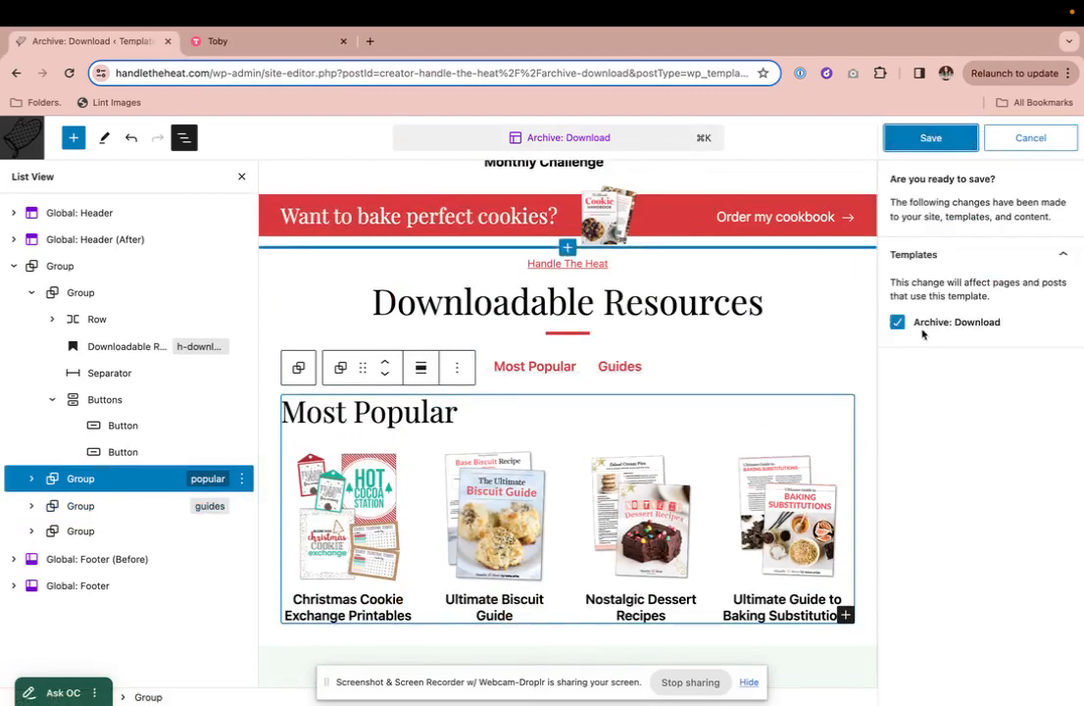
click(929, 137)
scroll(441, 402, up, 2)
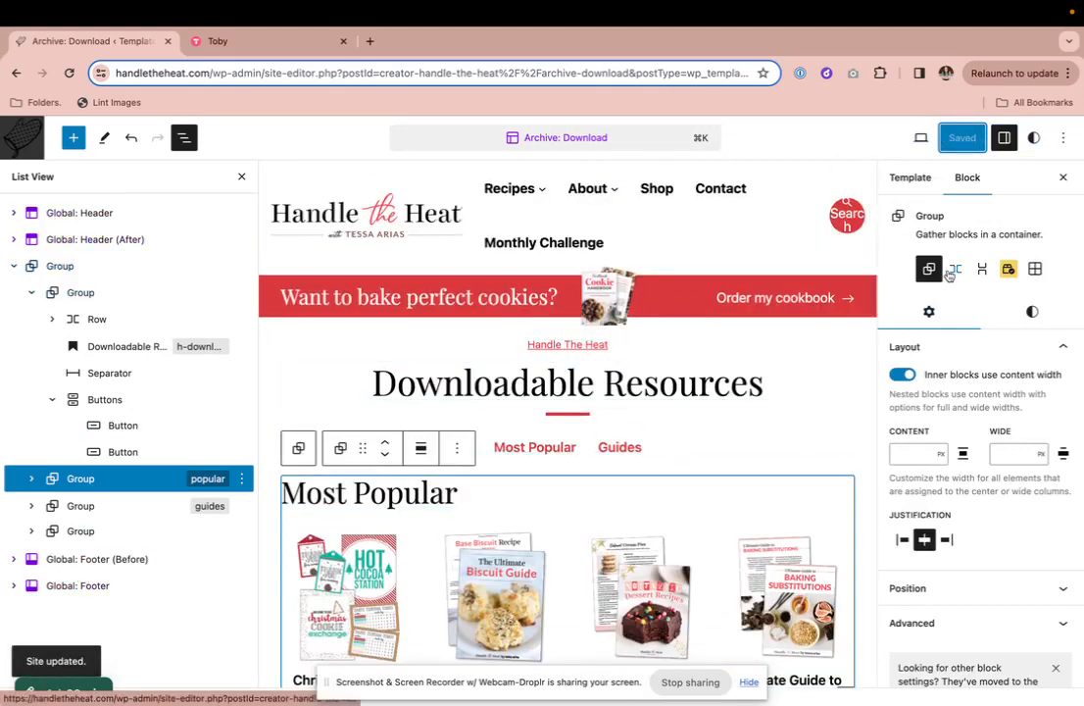
click(254, 43)
click(255, 74)
click(257, 72)
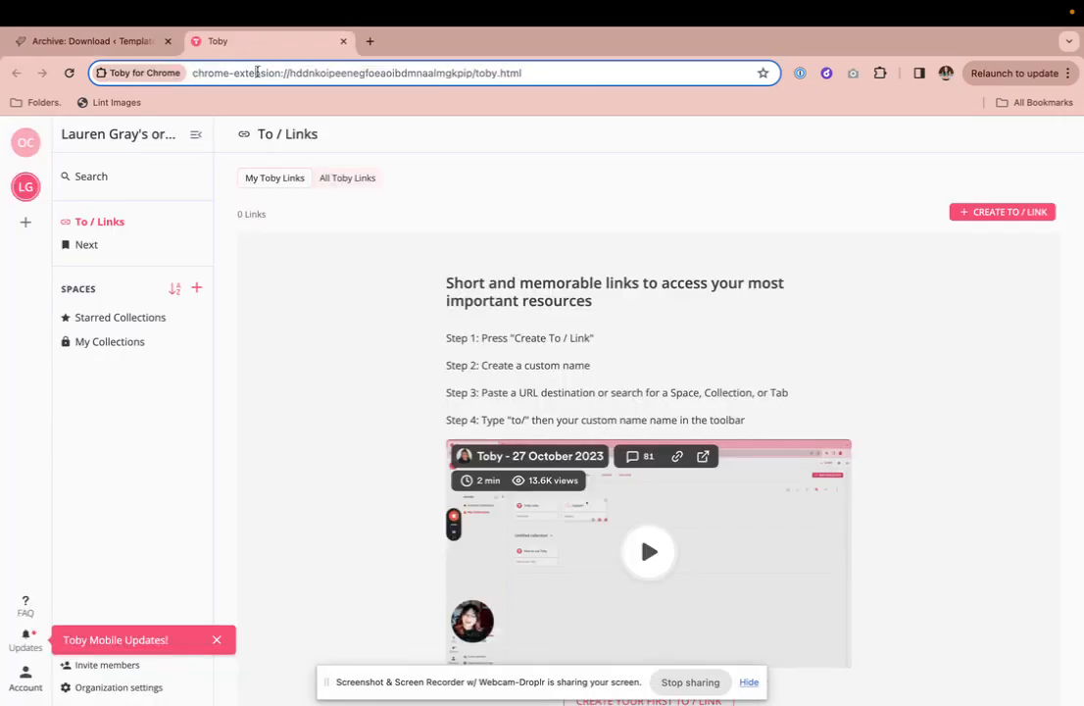
key(super+w)
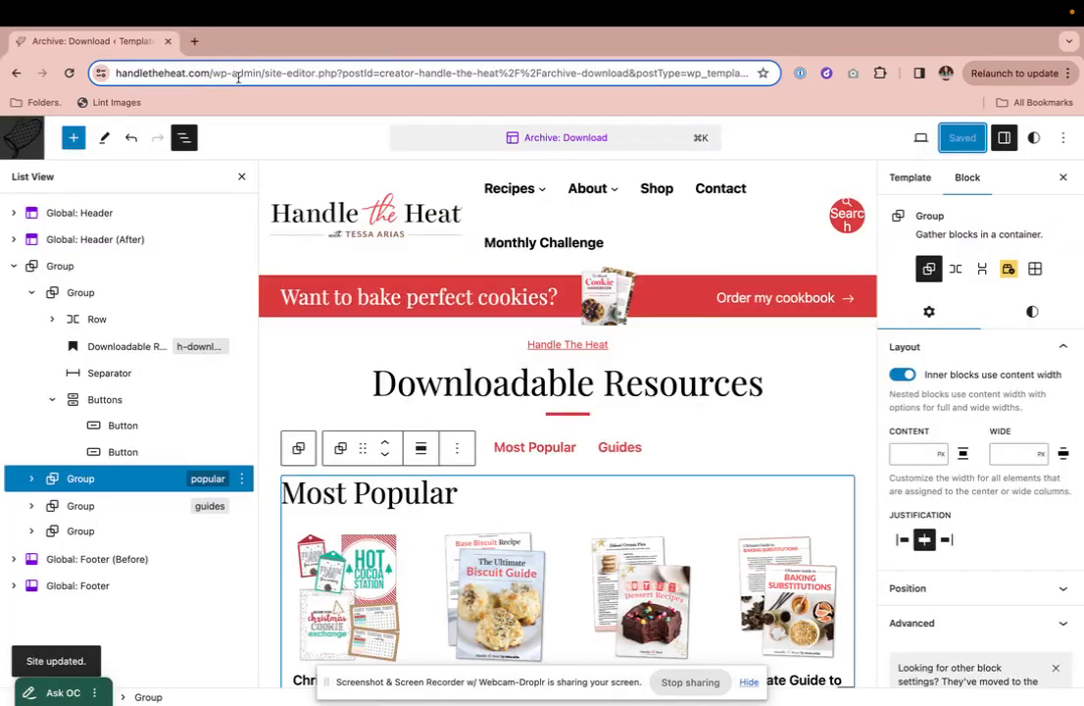
Open the live download archive at handletheheat.com/download in a new browser tab.
key(super+t)
text(handletheheat.com/)
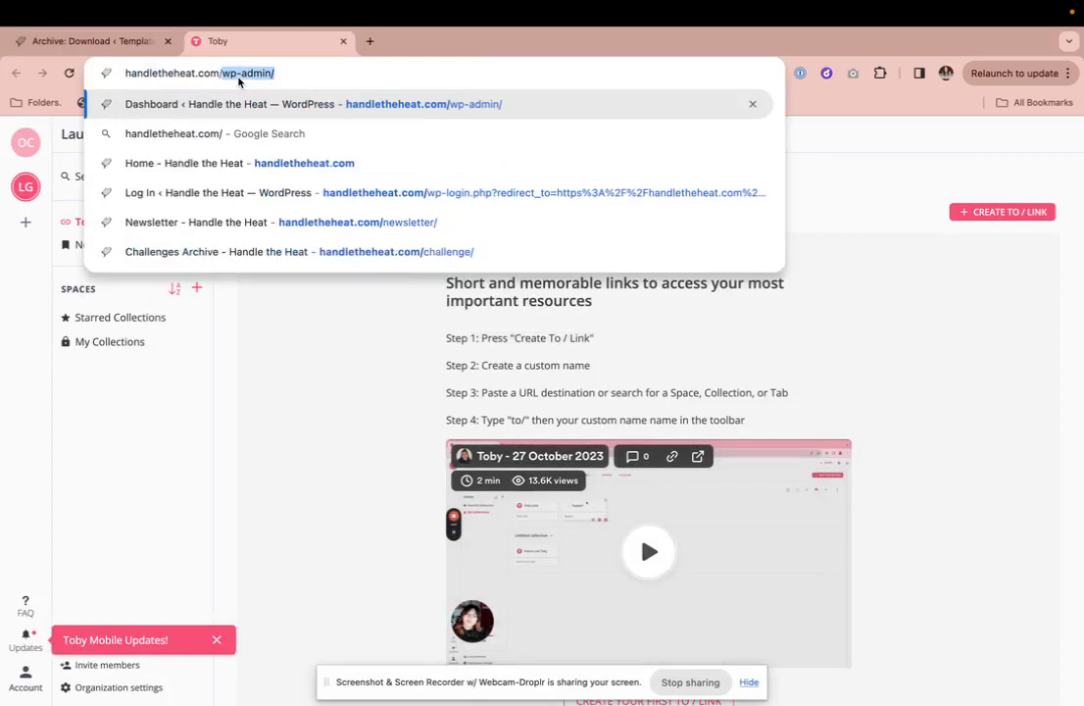
text(download)
key(Return)
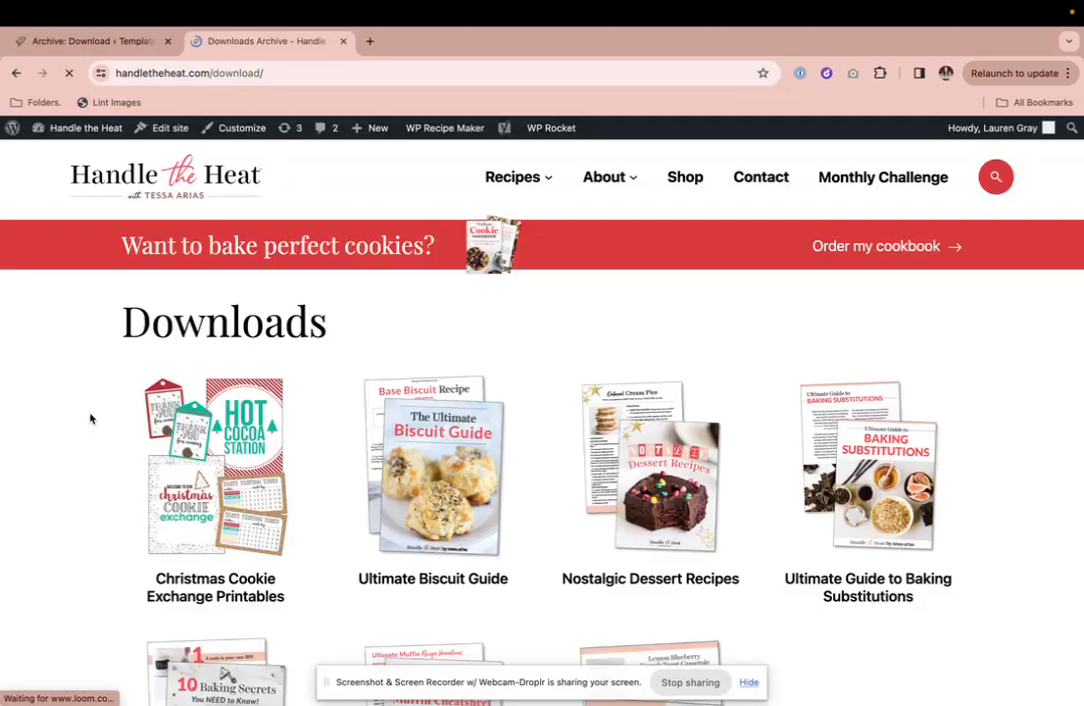
Reload the live download archive with the query string ?v=2 added to its address.
click(341, 75)
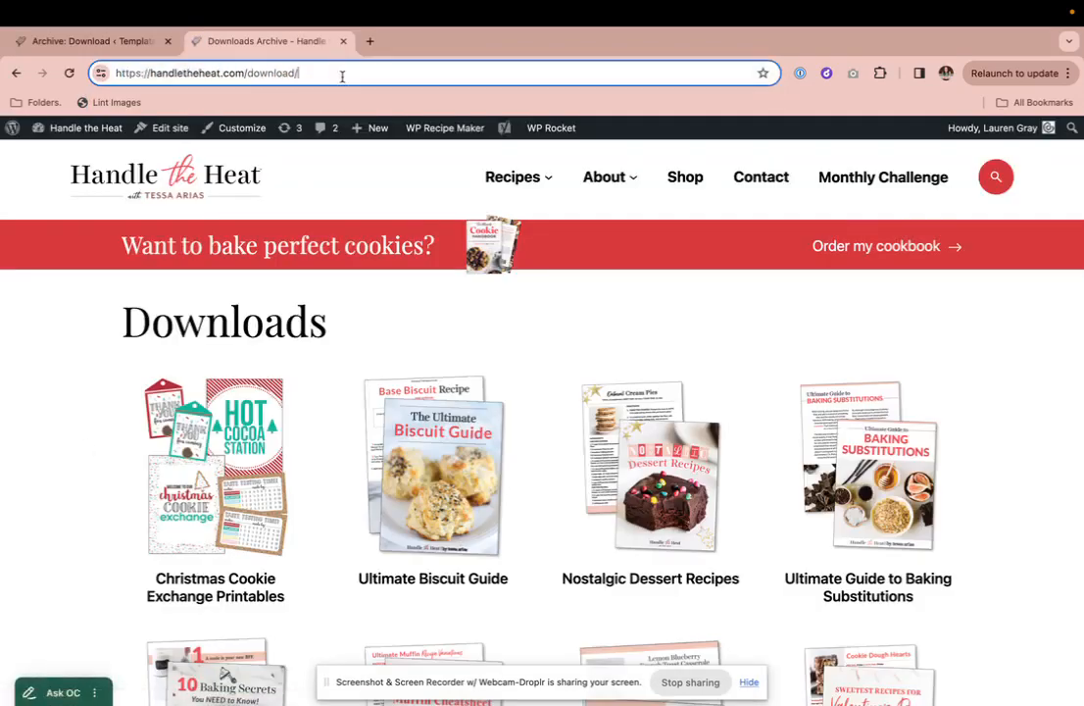
text(?v=2)
key(Return)
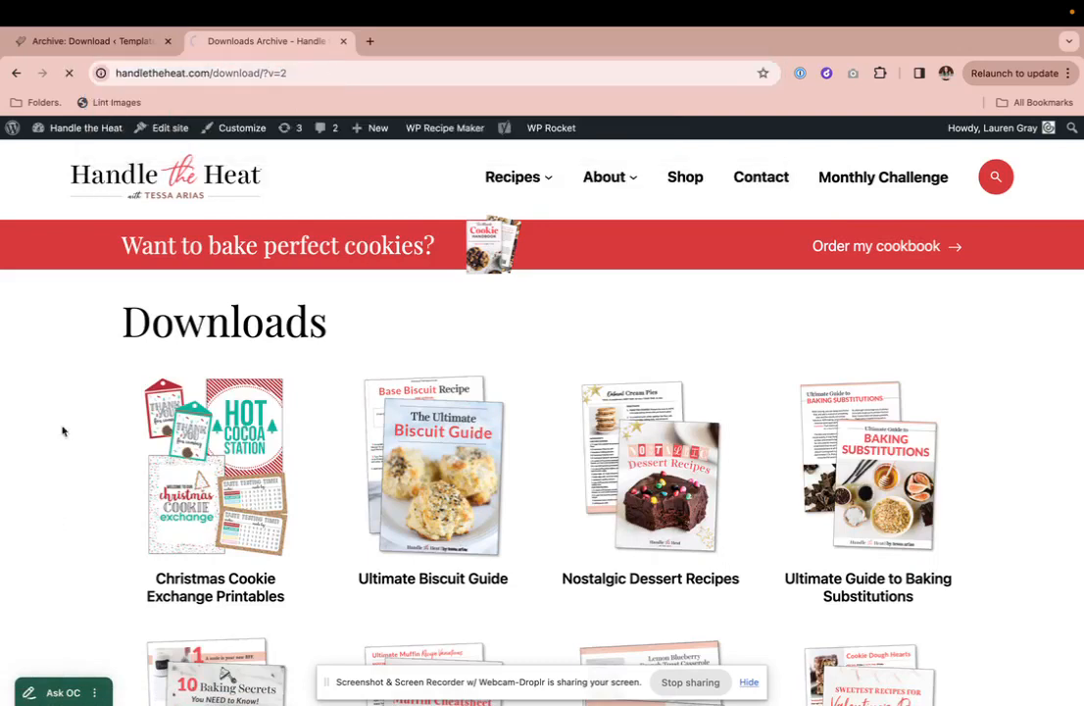
Review the live archive's Downloadable Resources header and its Most Popular, Guides and Newest Downloads sections.
scroll(62, 464, down, 3)
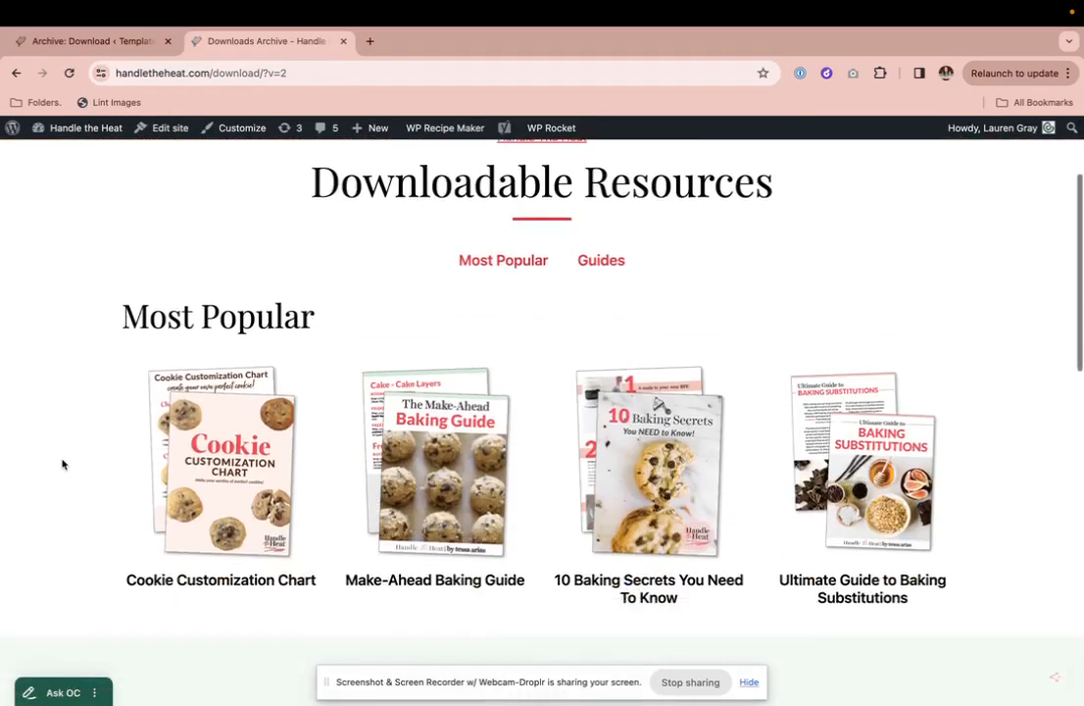
scroll(62, 464, down, 10)
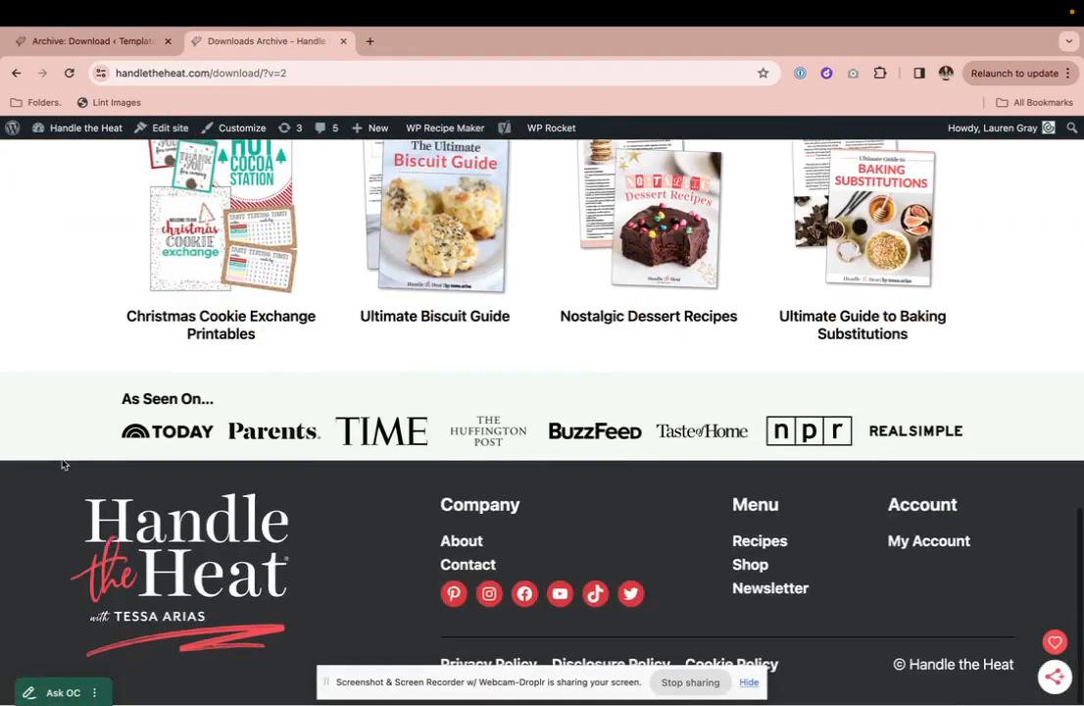
scroll(62, 464, up, 12)
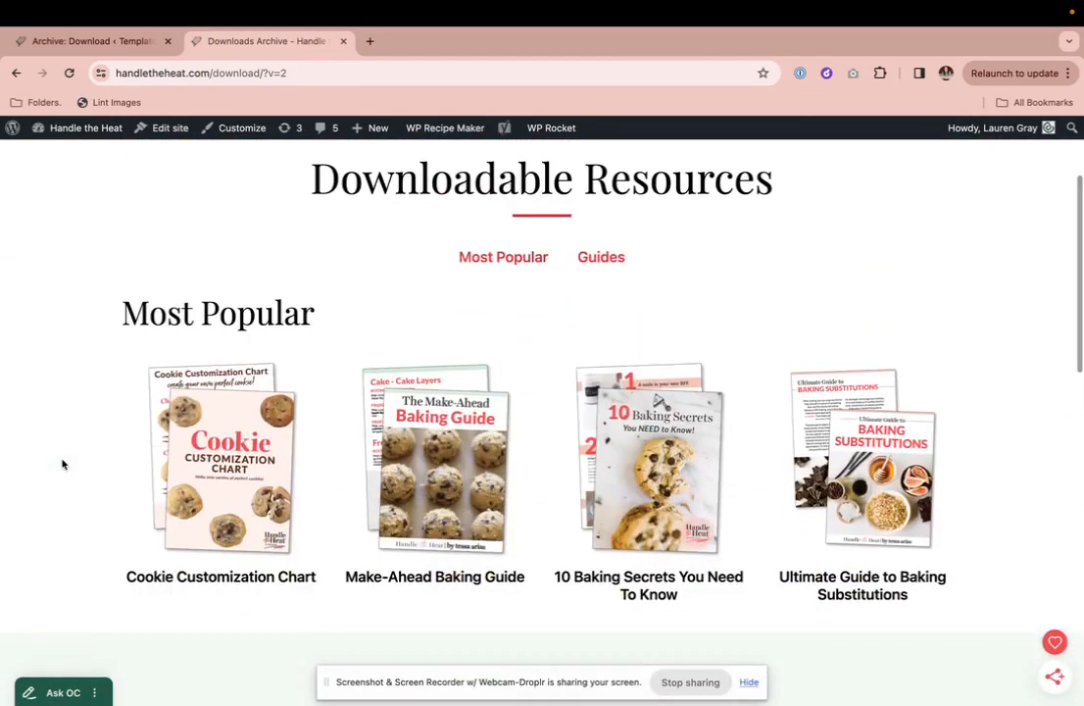
scroll(56, 376, up, 2)
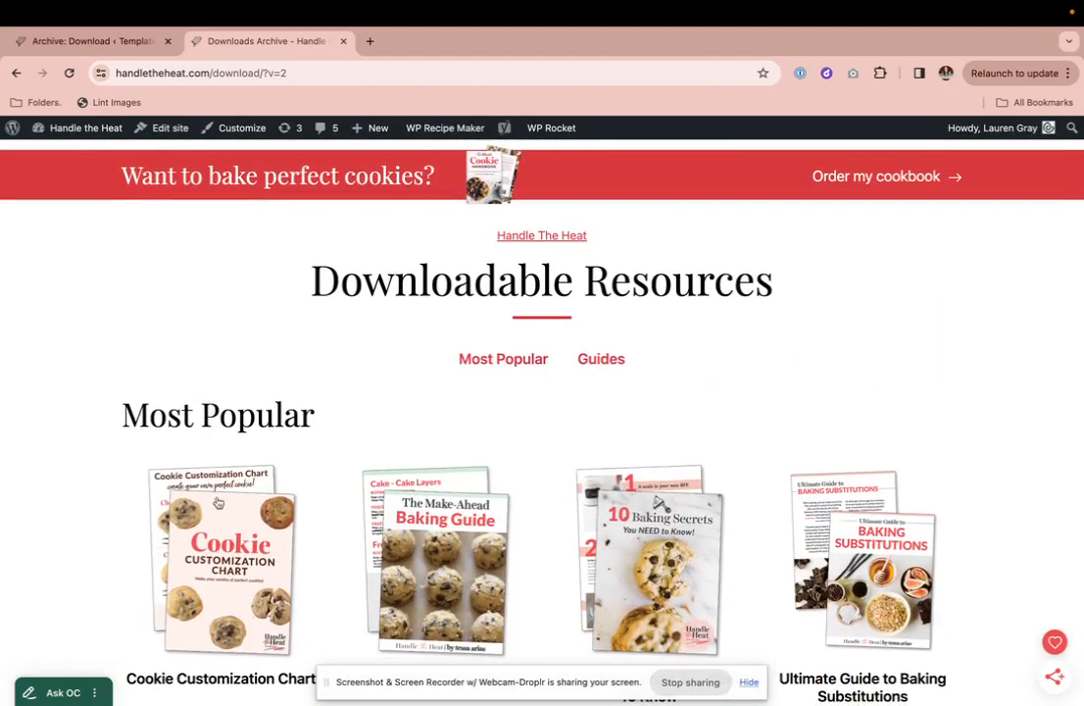
scroll(588, 421, down, 3)
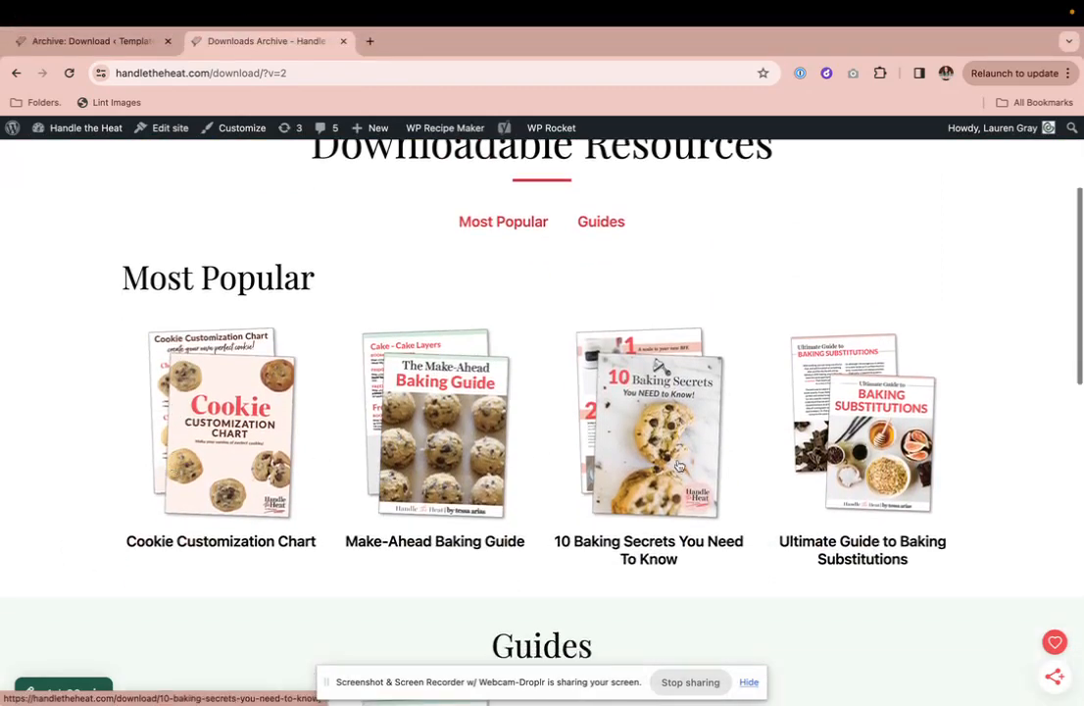
scroll(686, 490, down, 5)
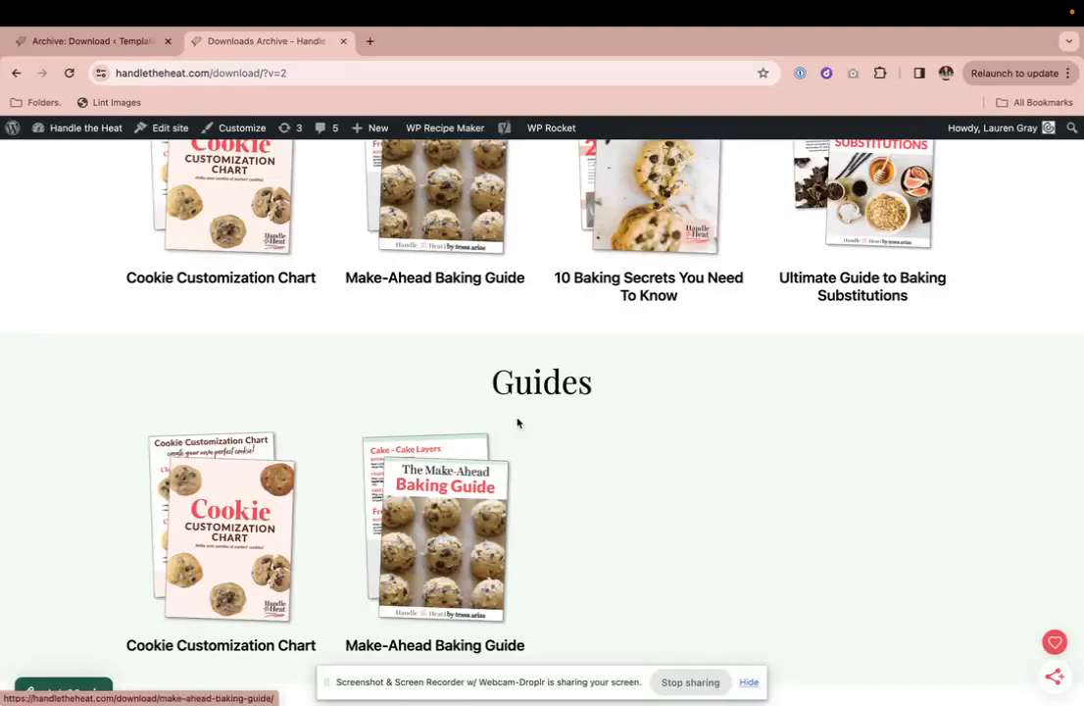
scroll(495, 539, down, 4)
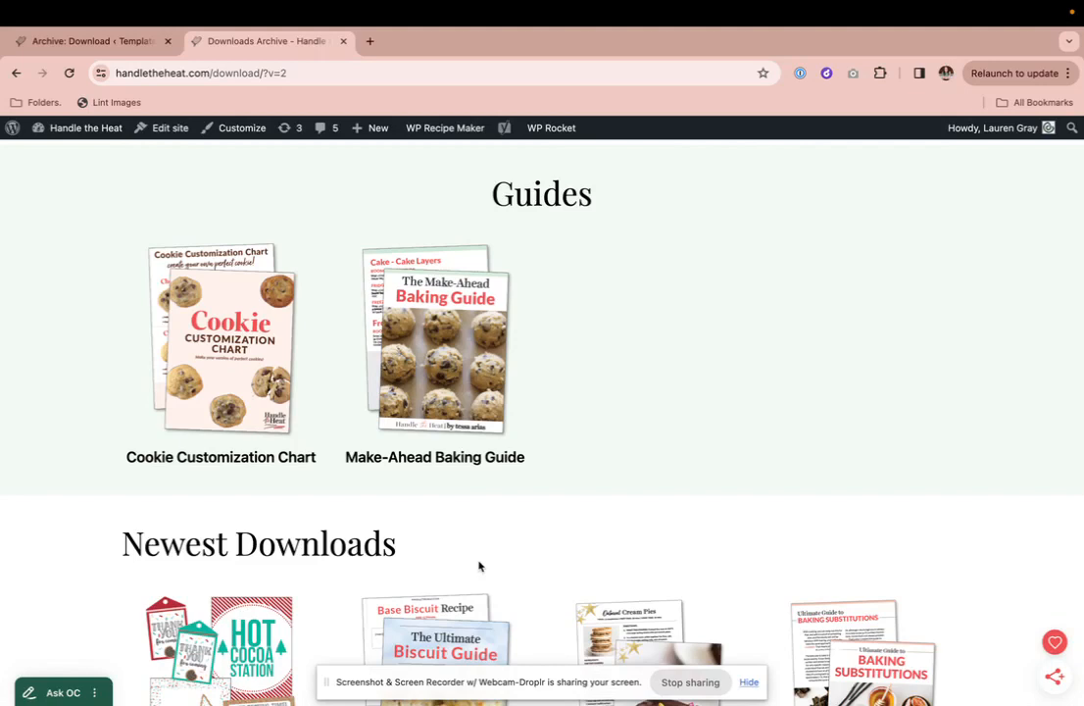
scroll(479, 565, down, 7)
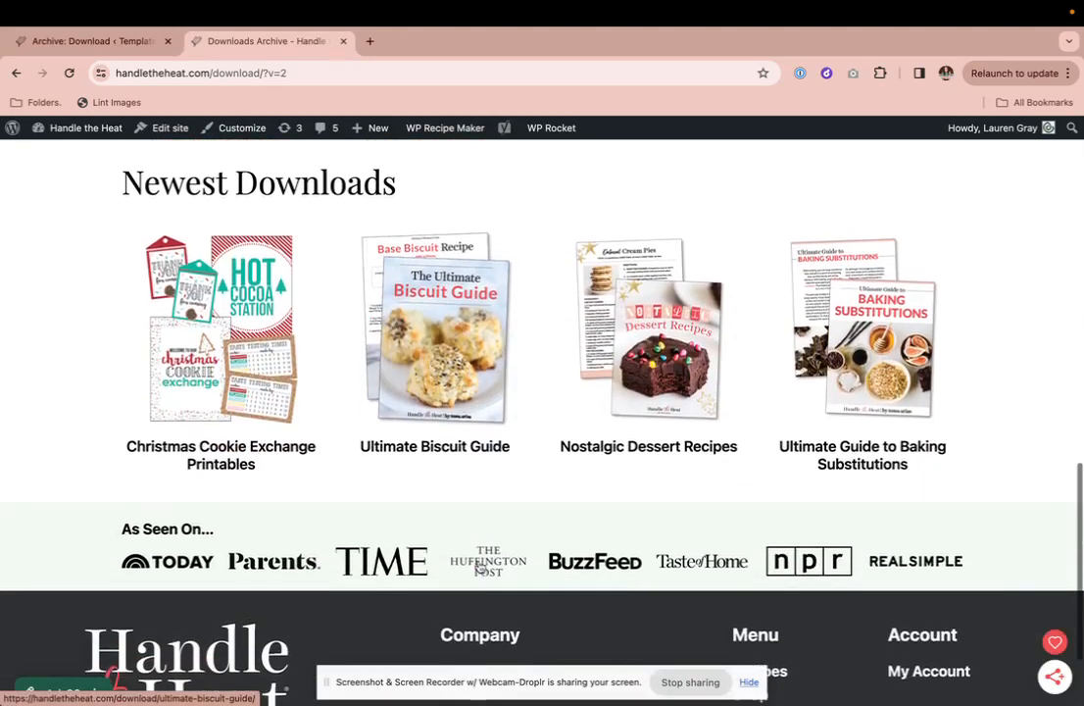
scroll(479, 565, up, 5)
scroll(479, 565, up, 5)
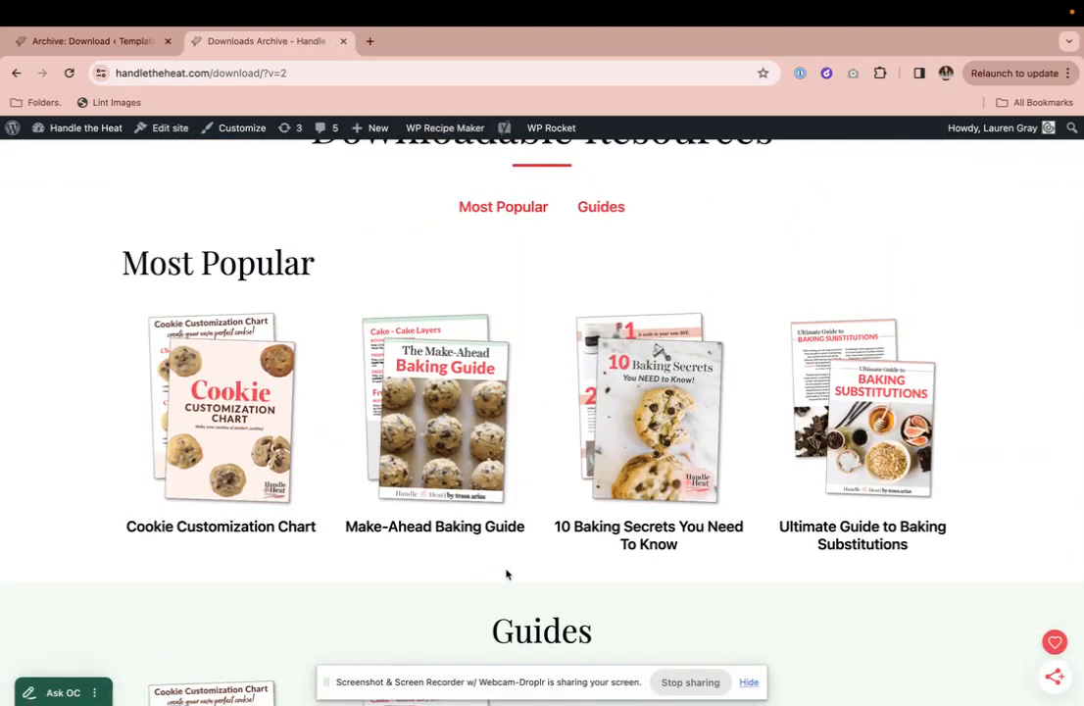
scroll(506, 563, down, 3)
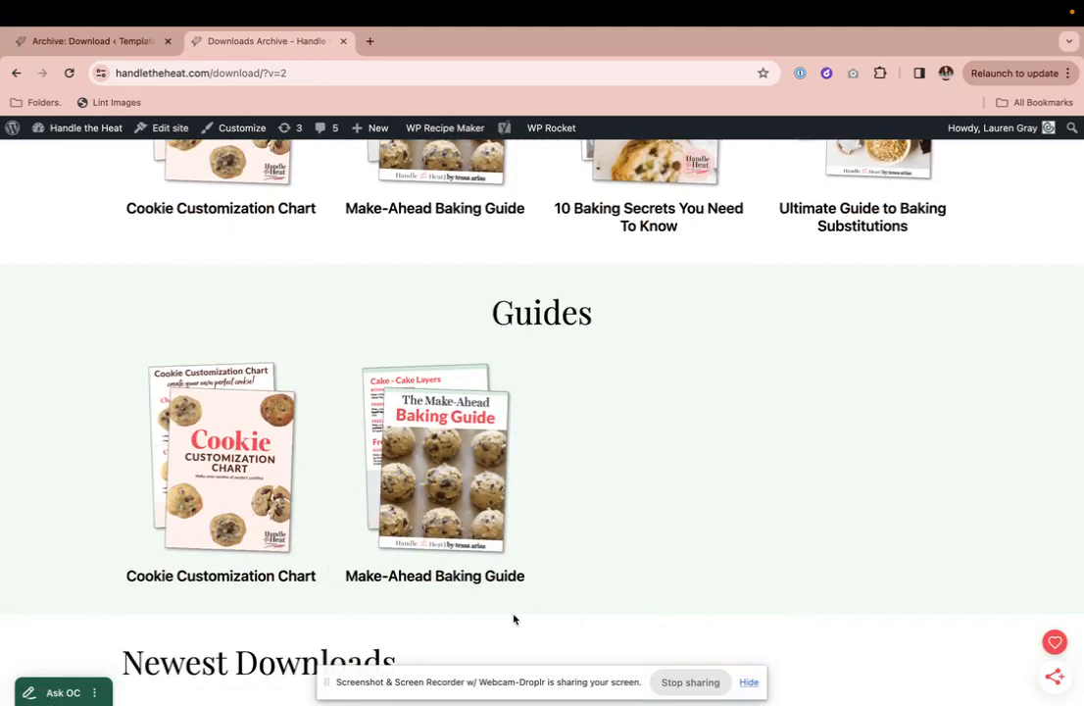
Try to open the guides type archive at handletheheat.com/download/type/guides/ and at handletheheat.com/download/type/guide/.
key(super+l)
key(Right)
key(BackSpace)
key(BackSpace)
key(BackSpace)
key(BackSpace)
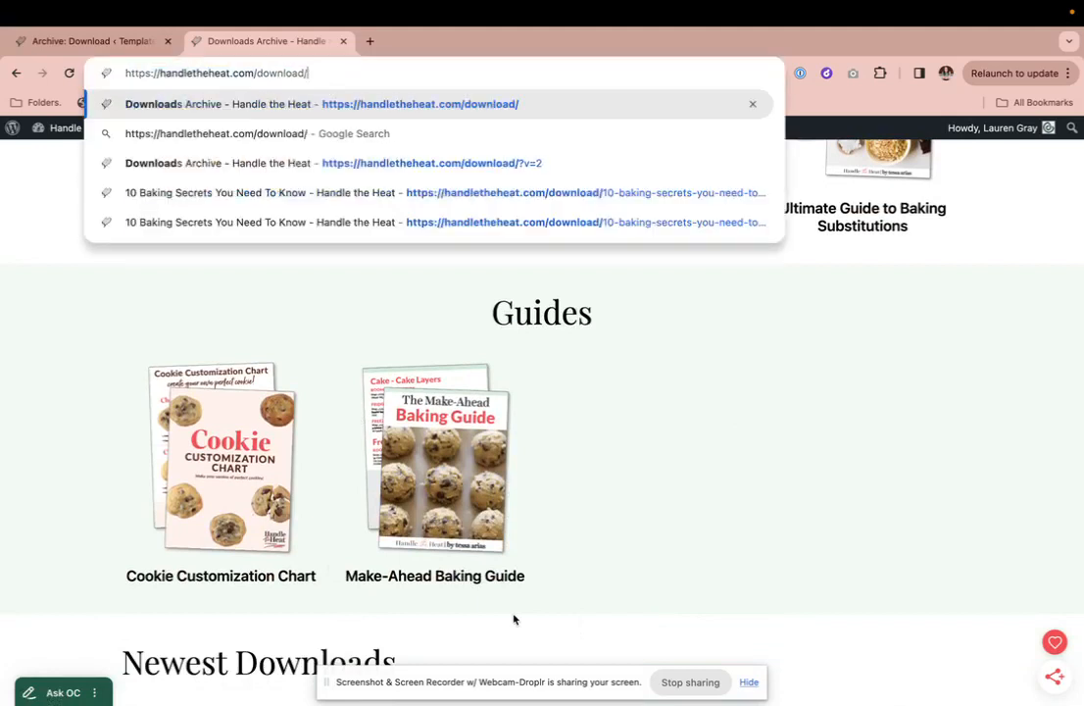
text(section)
key(alt+BackSpace)
text(type/)
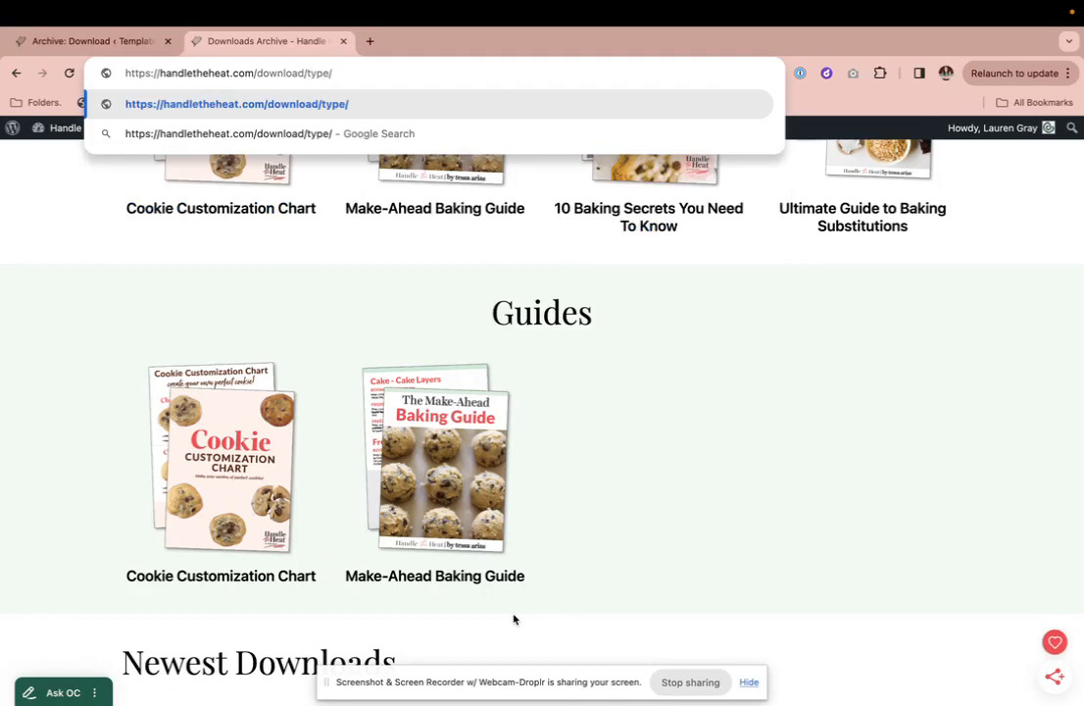
text(guides/)
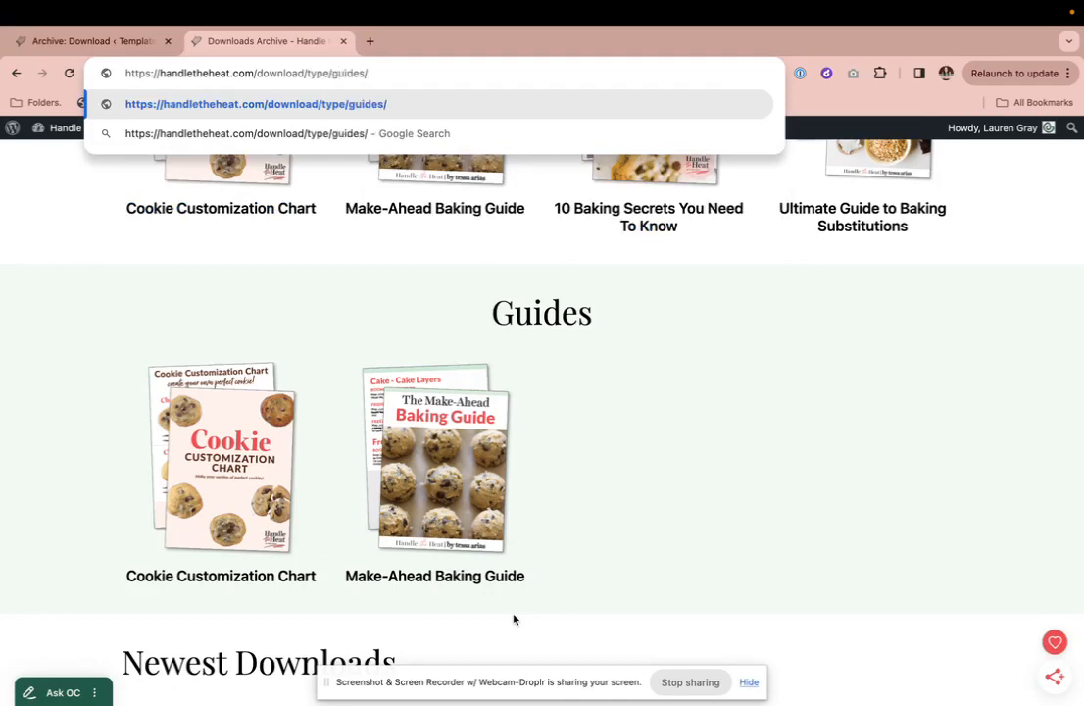
key(Return)
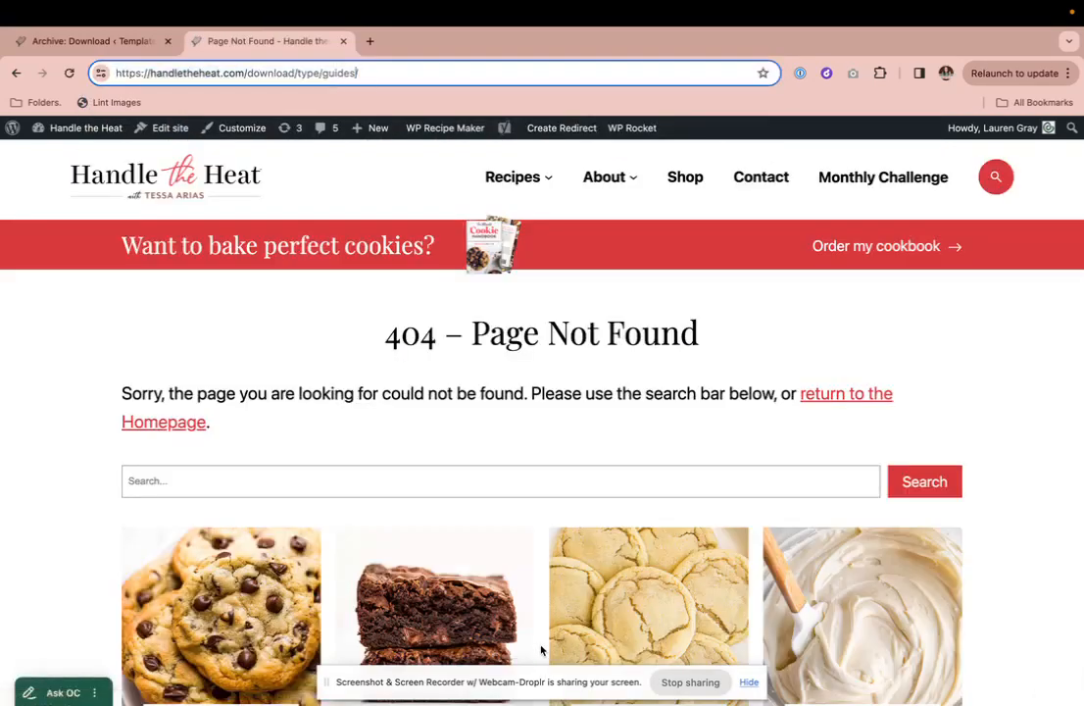
key(BackSpace)
key(Return)
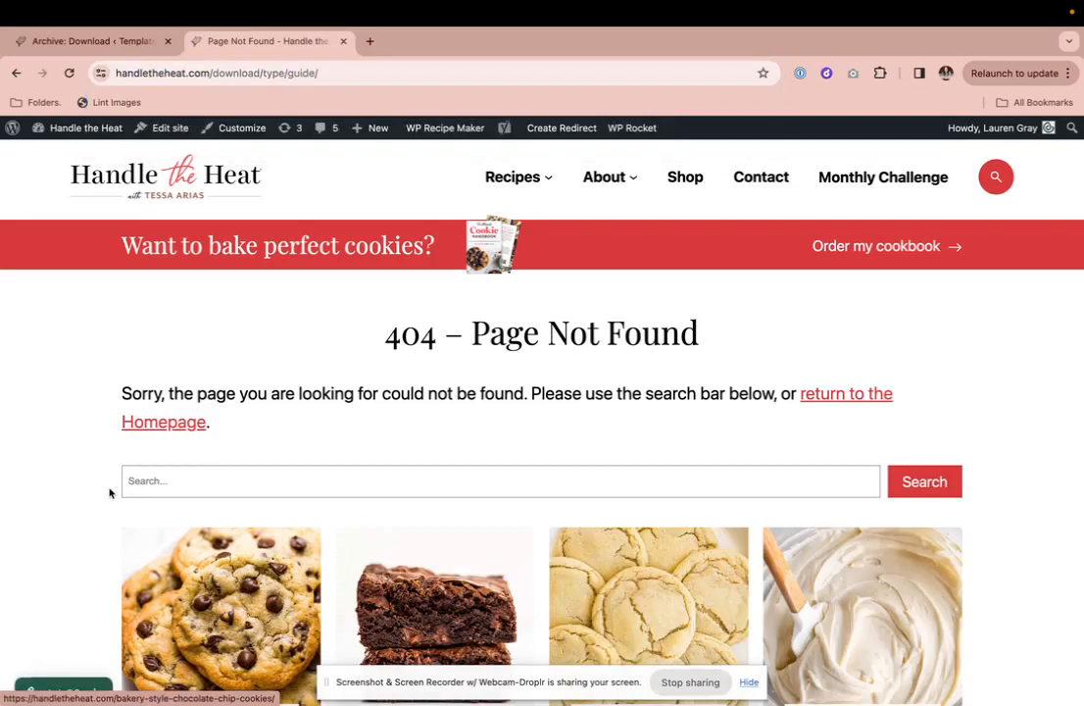
Return to handletheheat.com/download/ without a query string and examine the Downloads grid from its heading to the pagination.
key(super+l)
key(Right)
key(BackSpace)
key(BackSpace)
key(BackSpace)
key(BackSpace)
key(BackSpace)
key(BackSpace)
key(BackSpace)
key(BackSpace)
key(BackSpace)
key(BackSpace)
key(BackSpace)
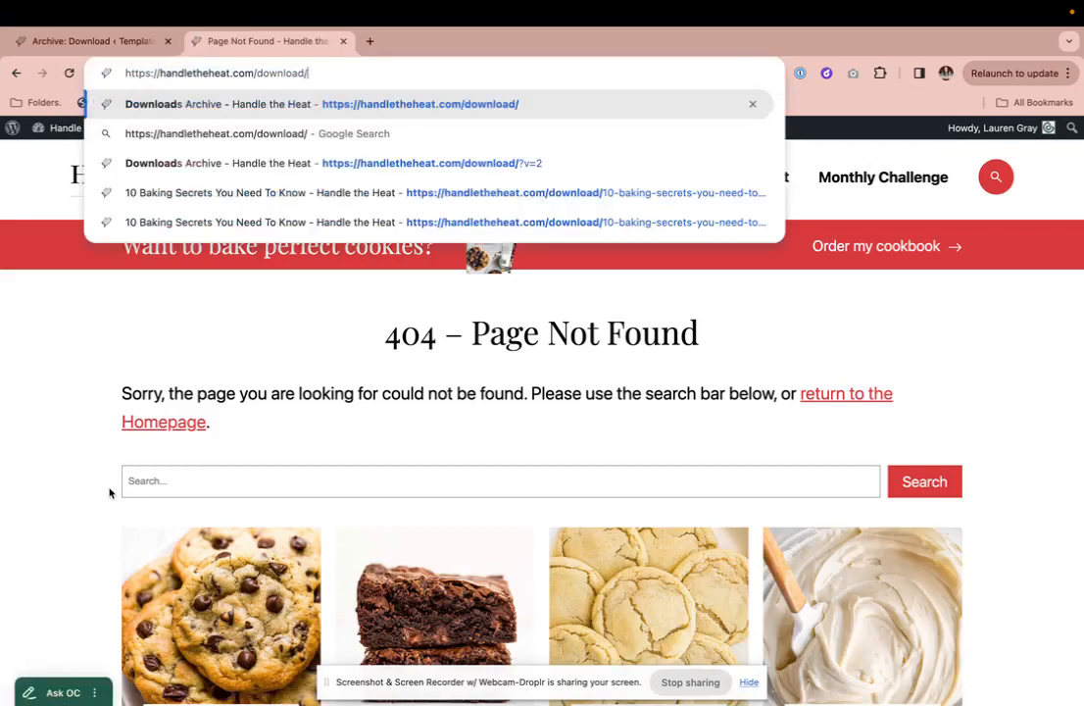
key(Return)
scroll(396, 338, down, 3)
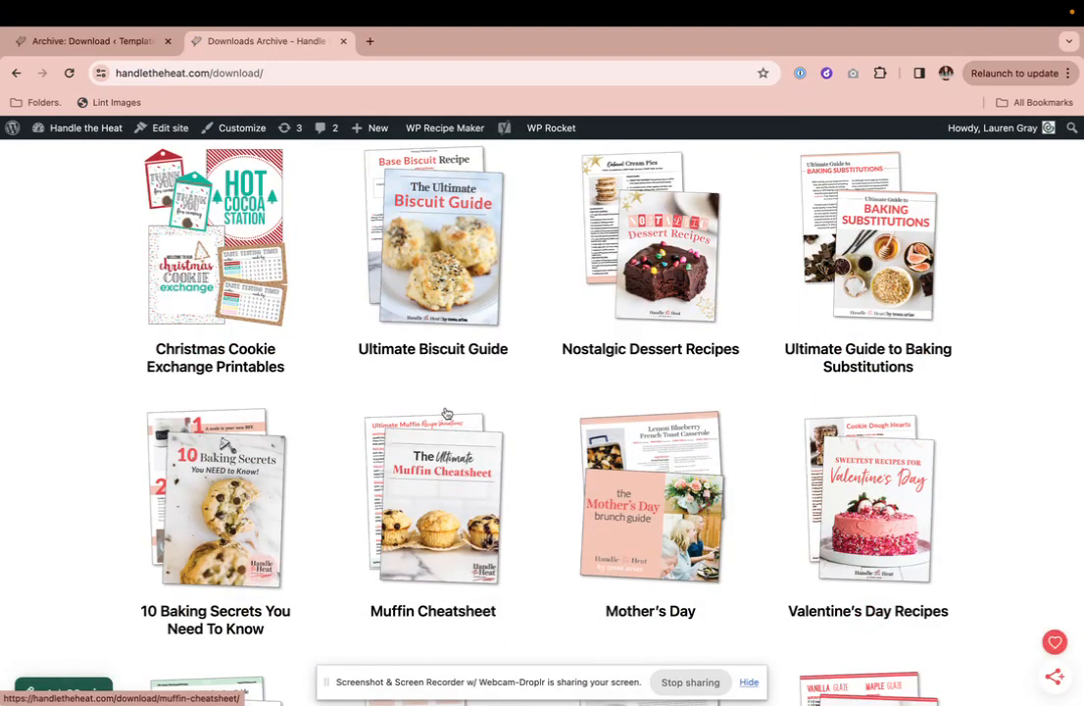
scroll(440, 403, up, 3)
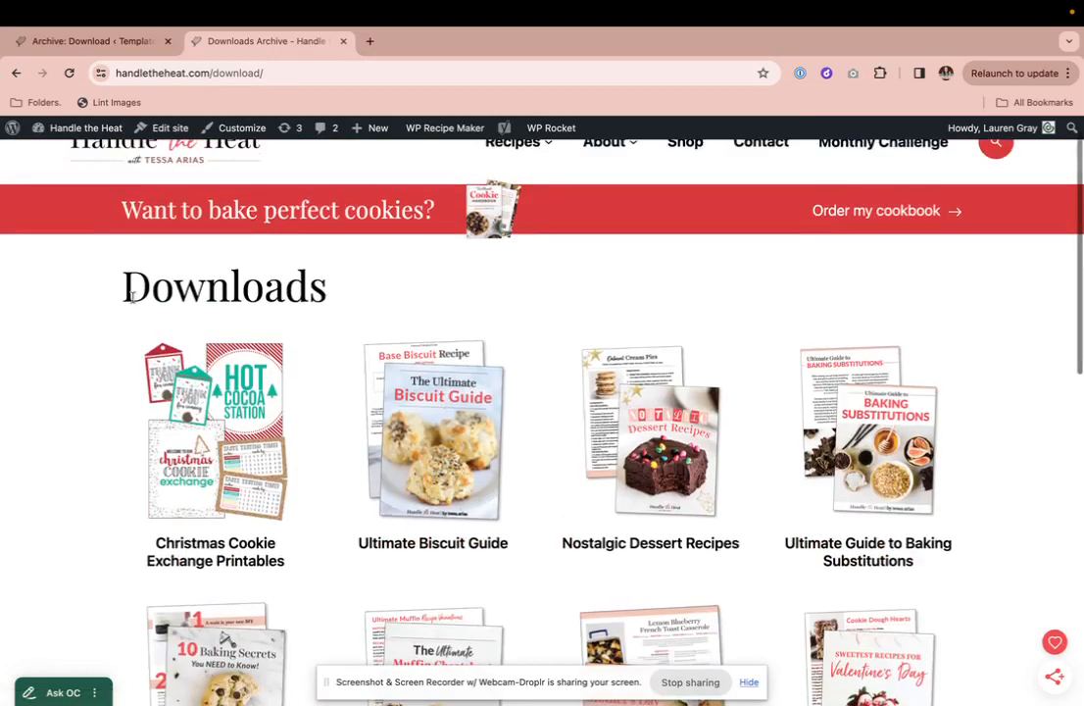
scroll(44, 533, down, 5)
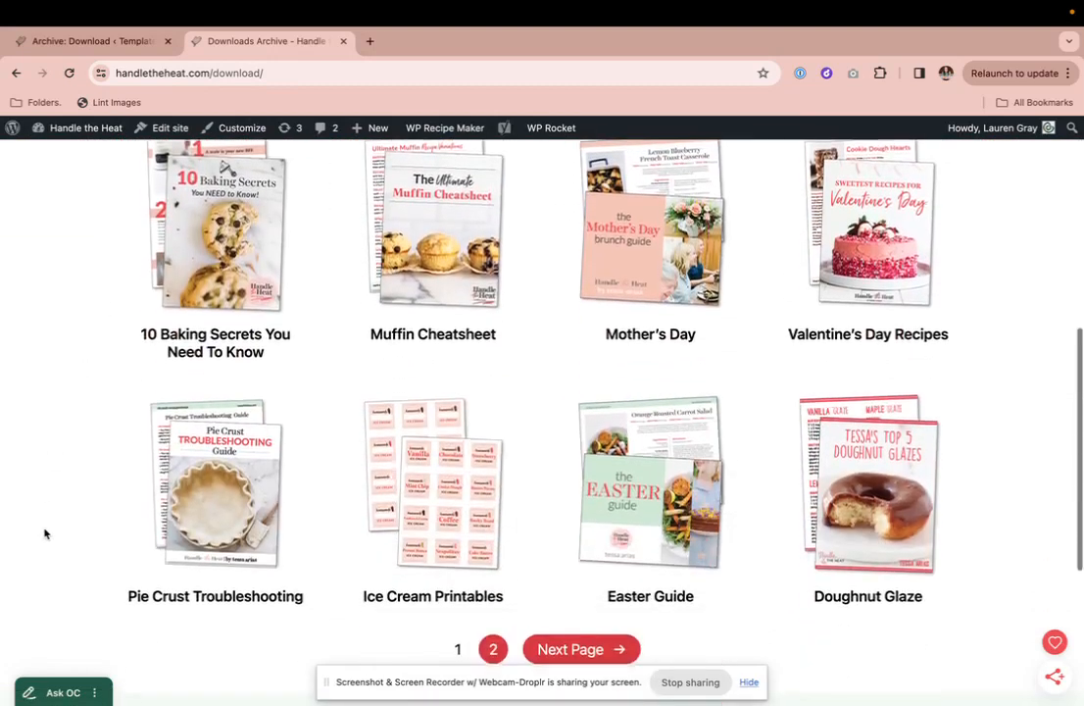
scroll(44, 533, down, 1)
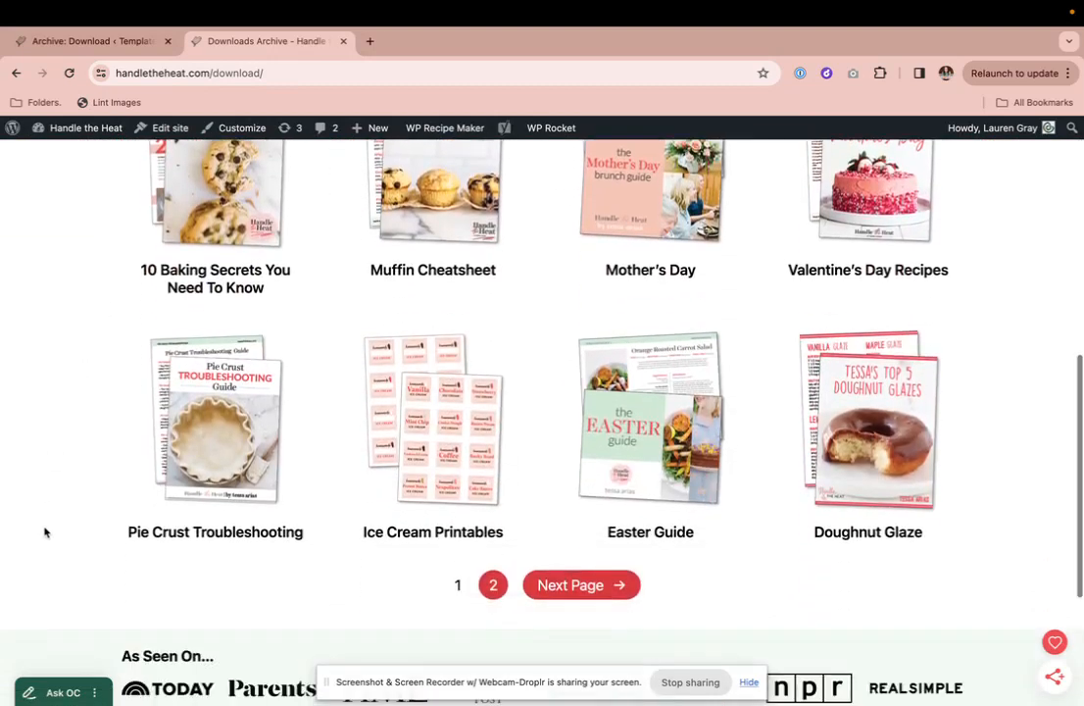